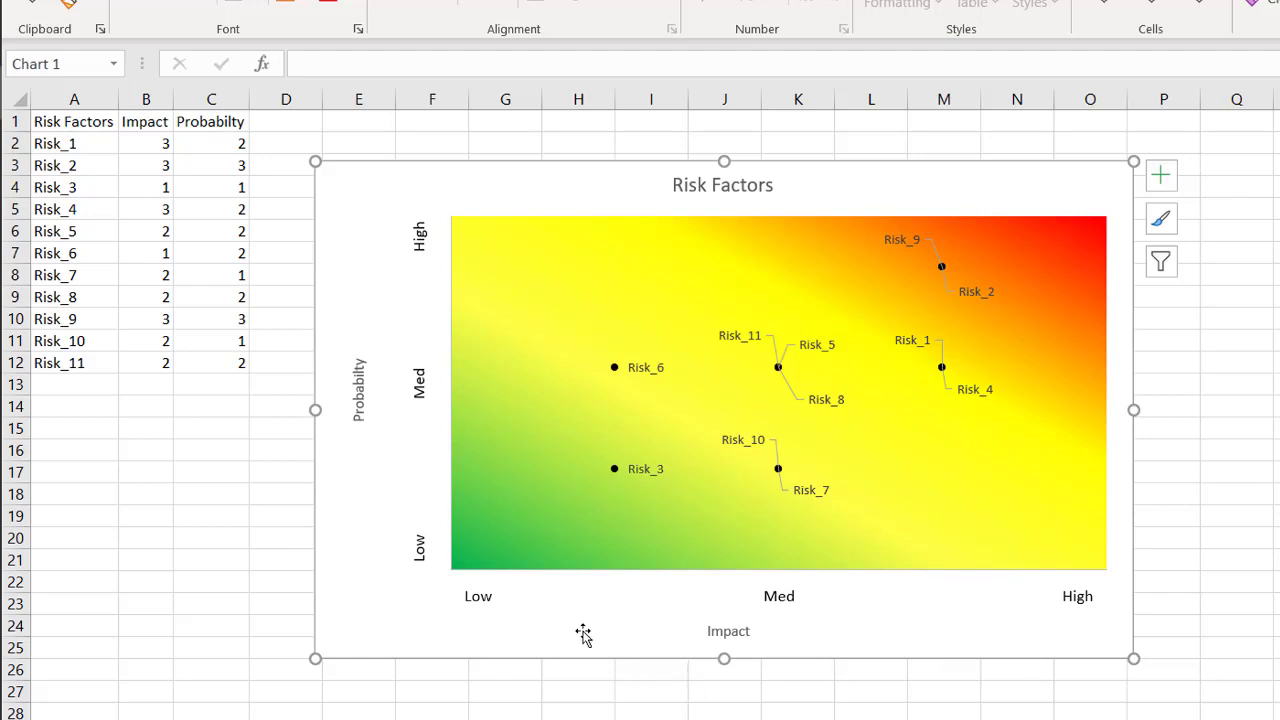
Copy the risk table A1:C12 and paste it into a new blank workbook
click(151, 96)
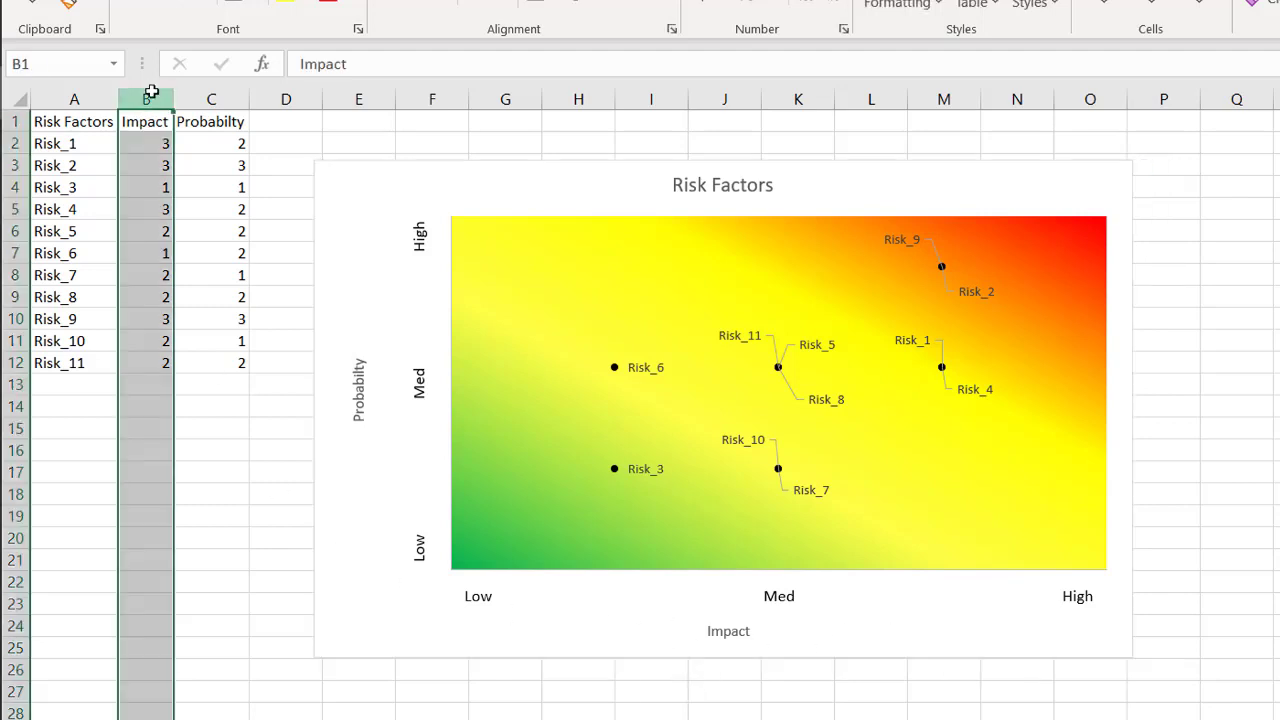
click(211, 96)
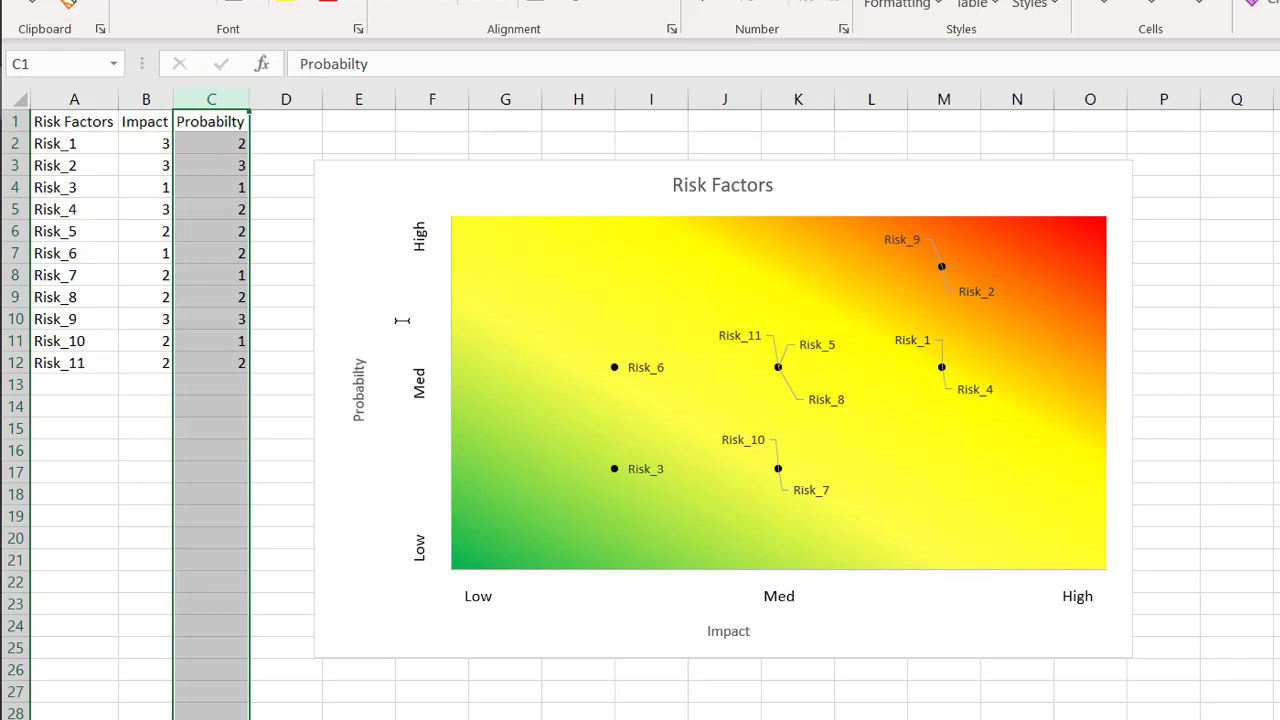
click(277, 377)
drag(240, 363, 65, 121)
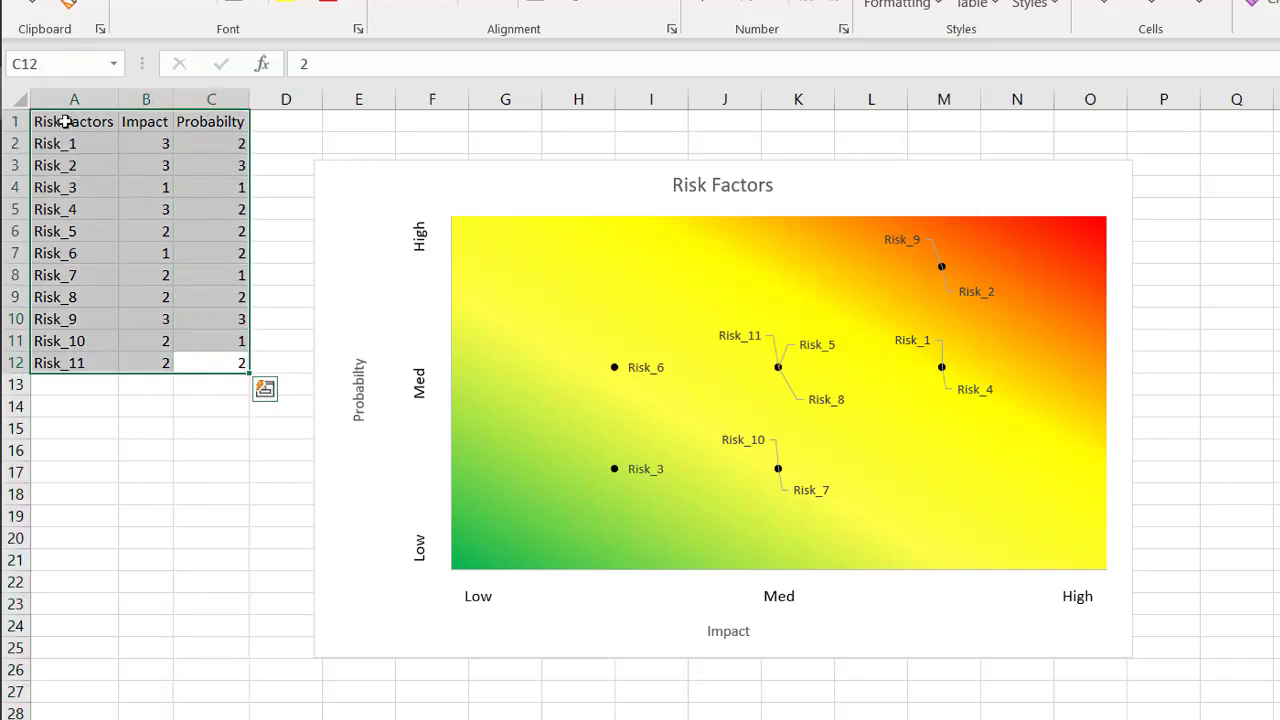
key(ctrl+c)
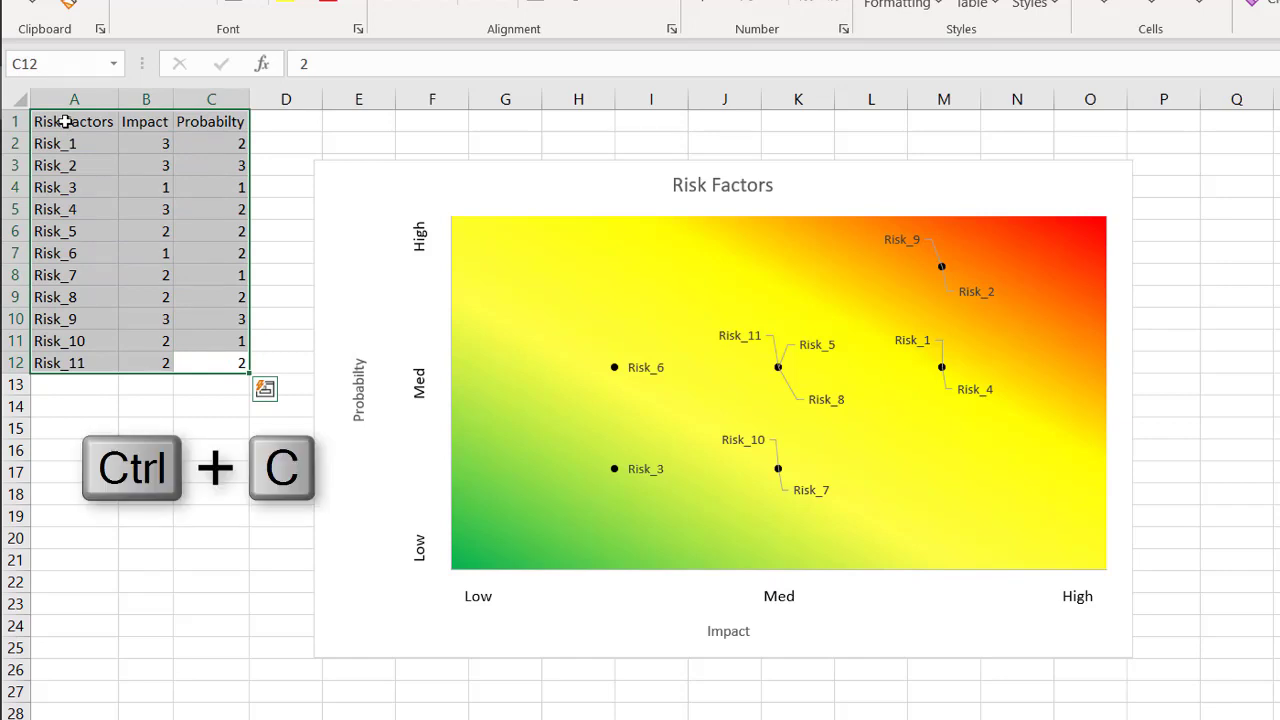
key(ctrl+n)
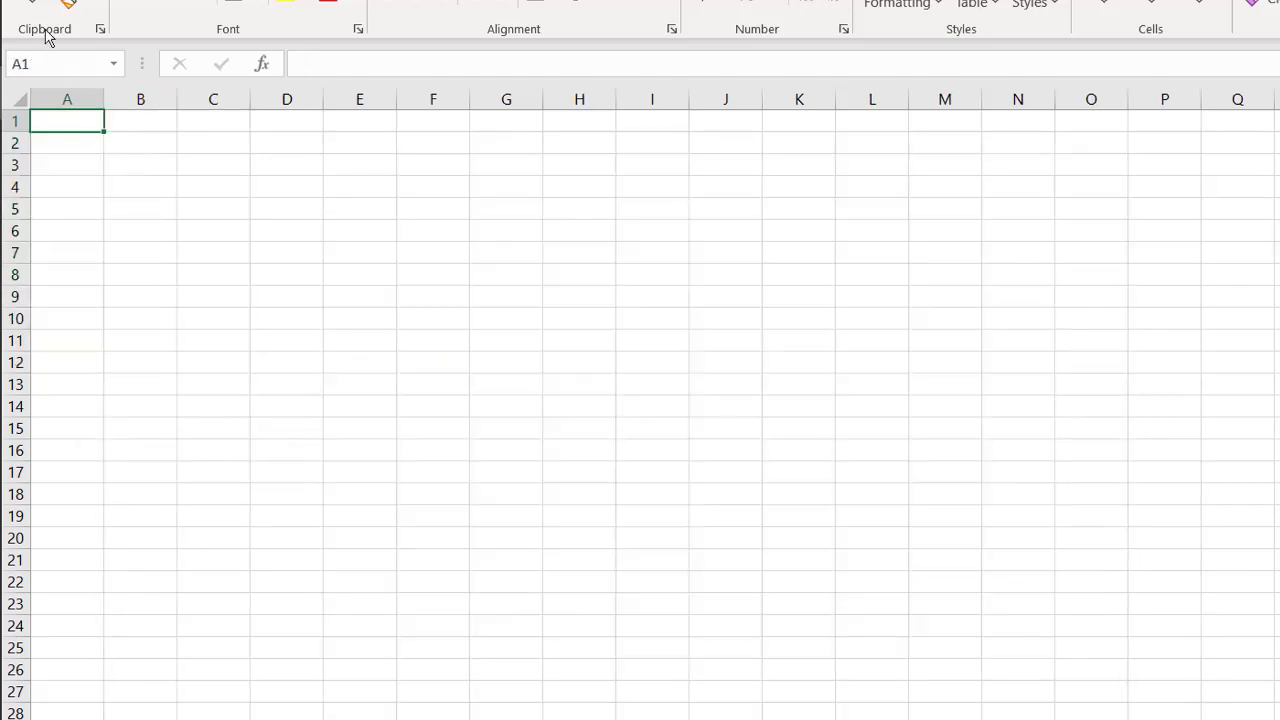
key(ctrl+v)
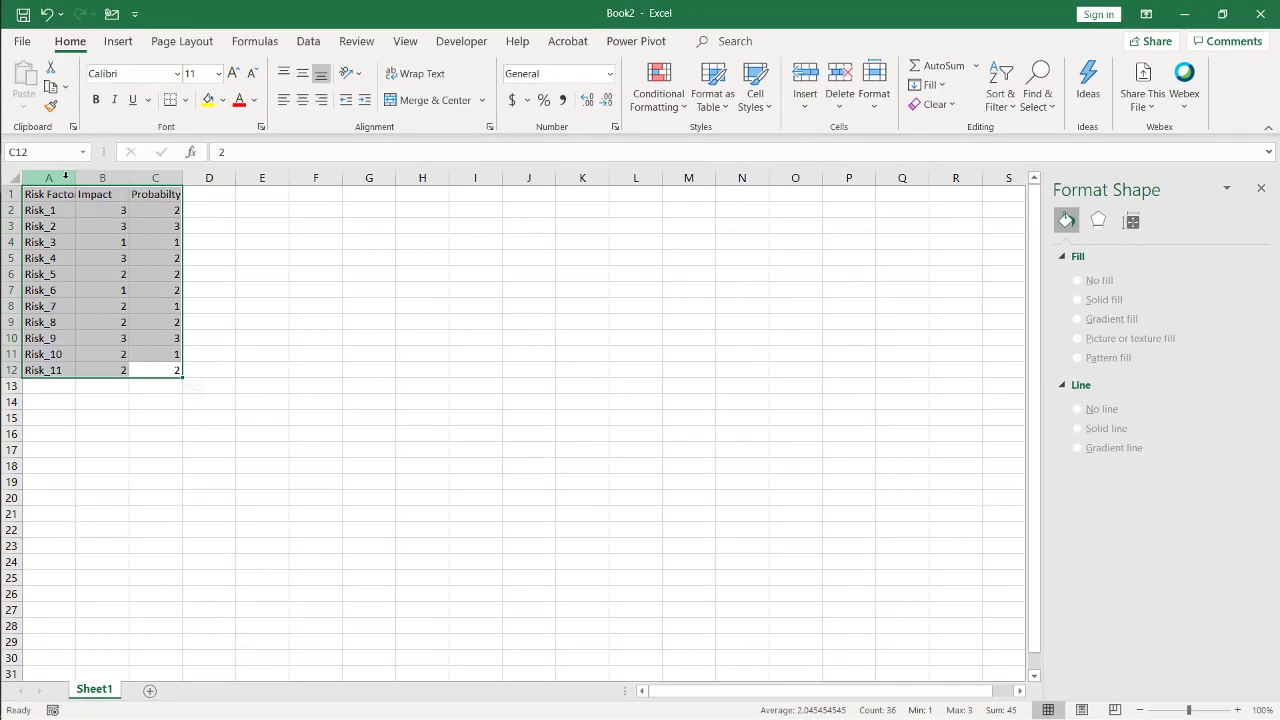
AutoFit columns A to C so the headings fit
drag(67, 99, 203, 90)
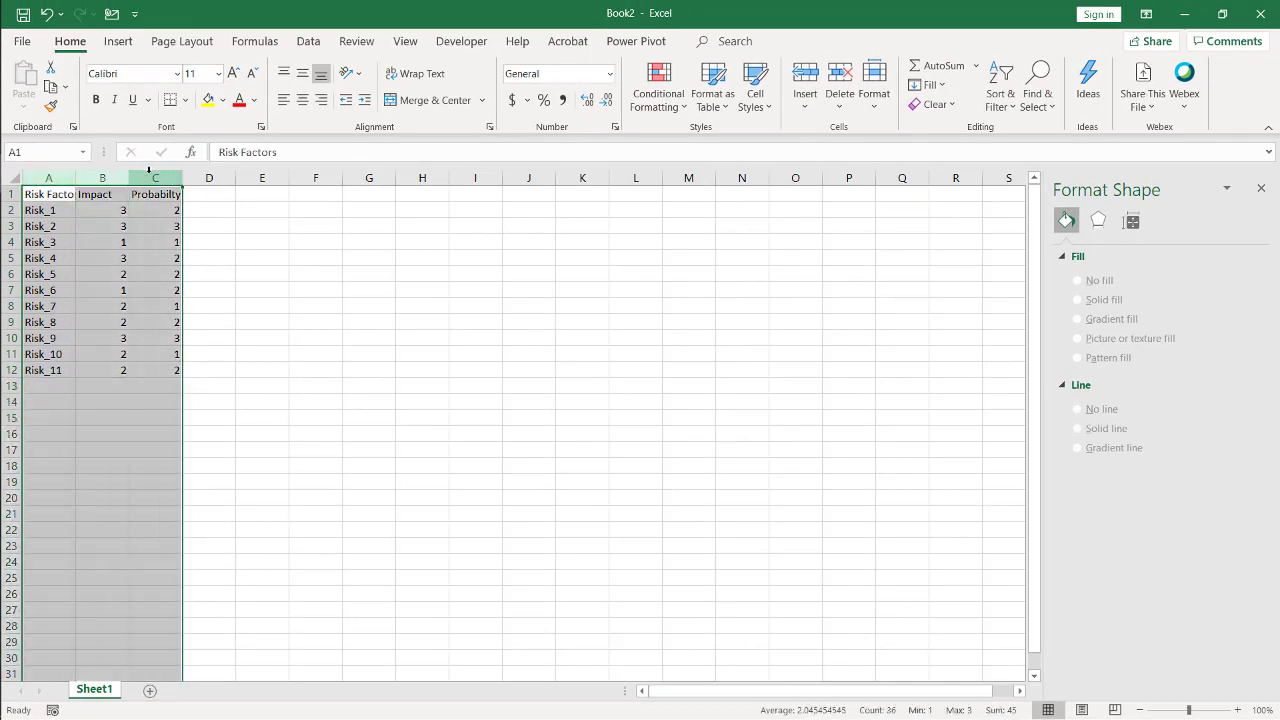
double_click(77, 178)
click(119, 222)
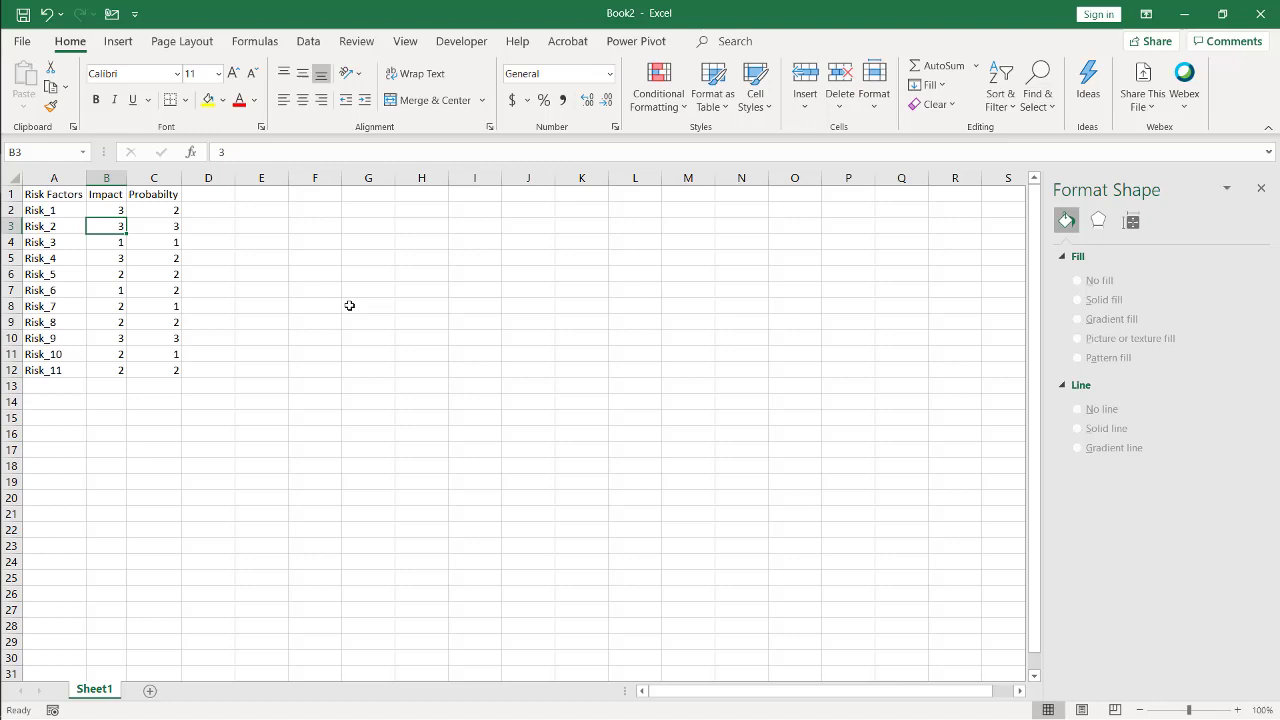
click(421, 354)
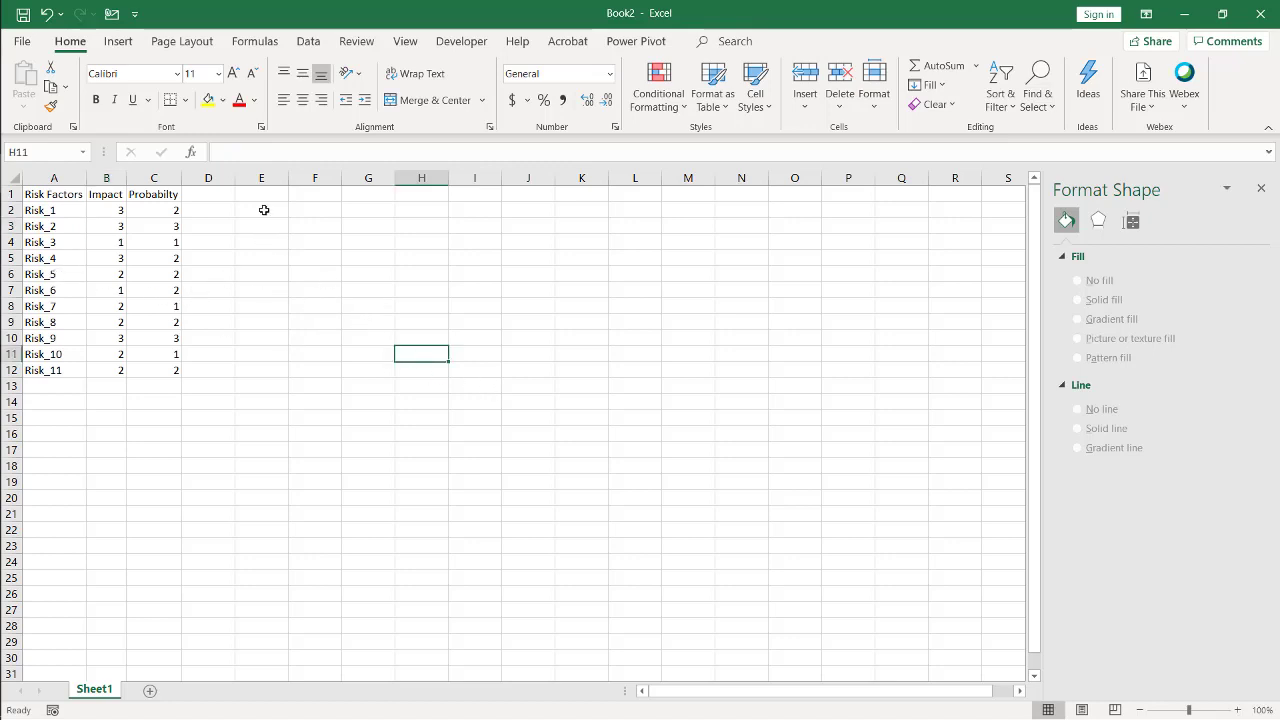
Insert an empty plain scatter chart and enlarge it on the sheet
click(118, 44)
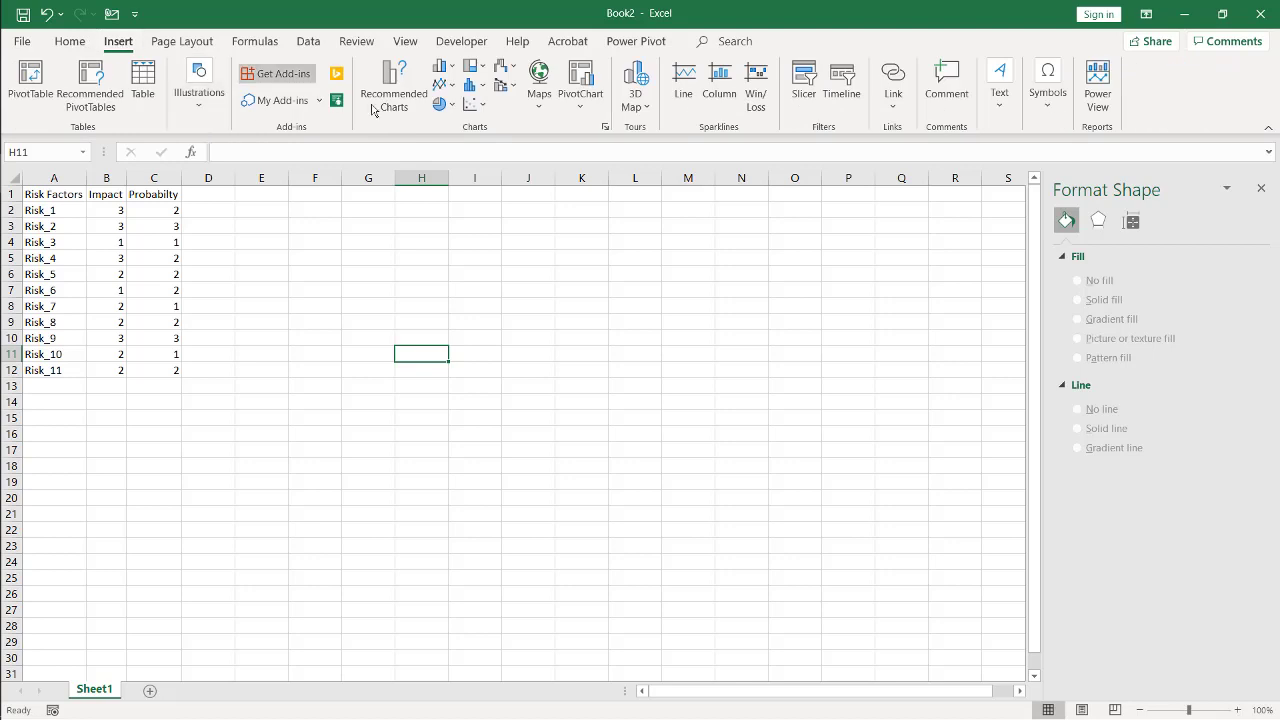
click(484, 110)
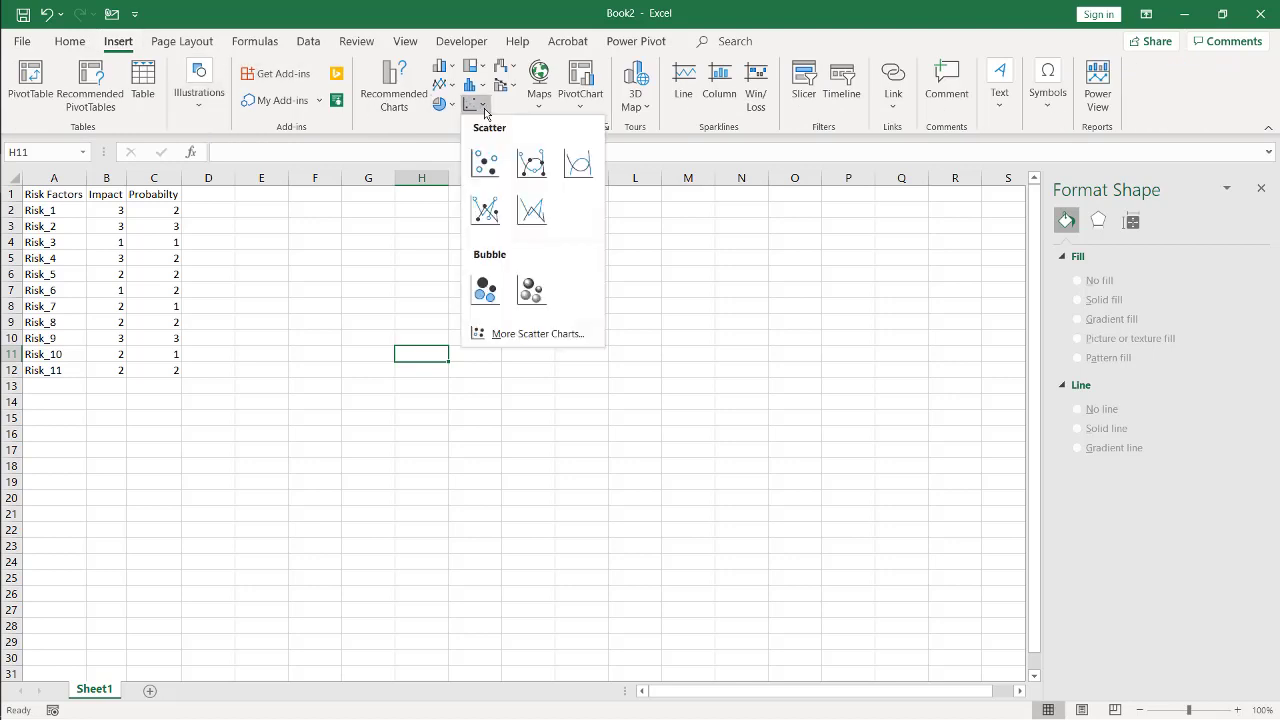
click(487, 160)
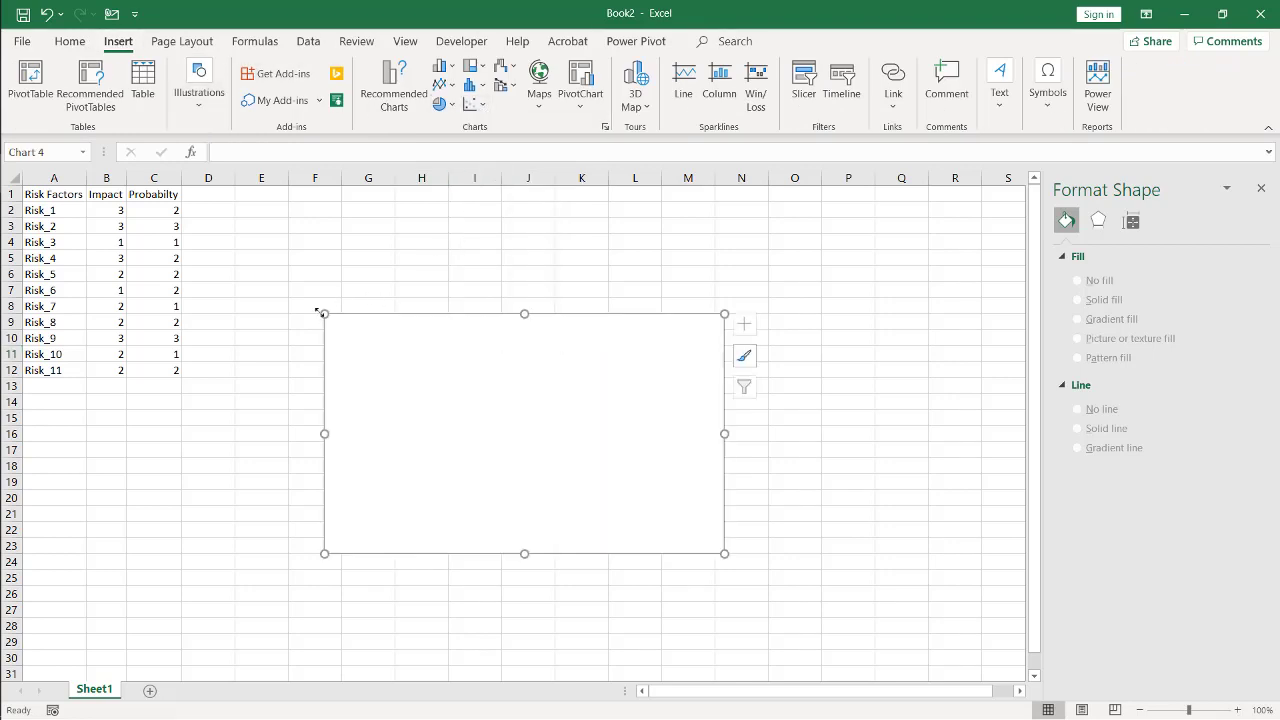
drag(324, 314, 267, 239)
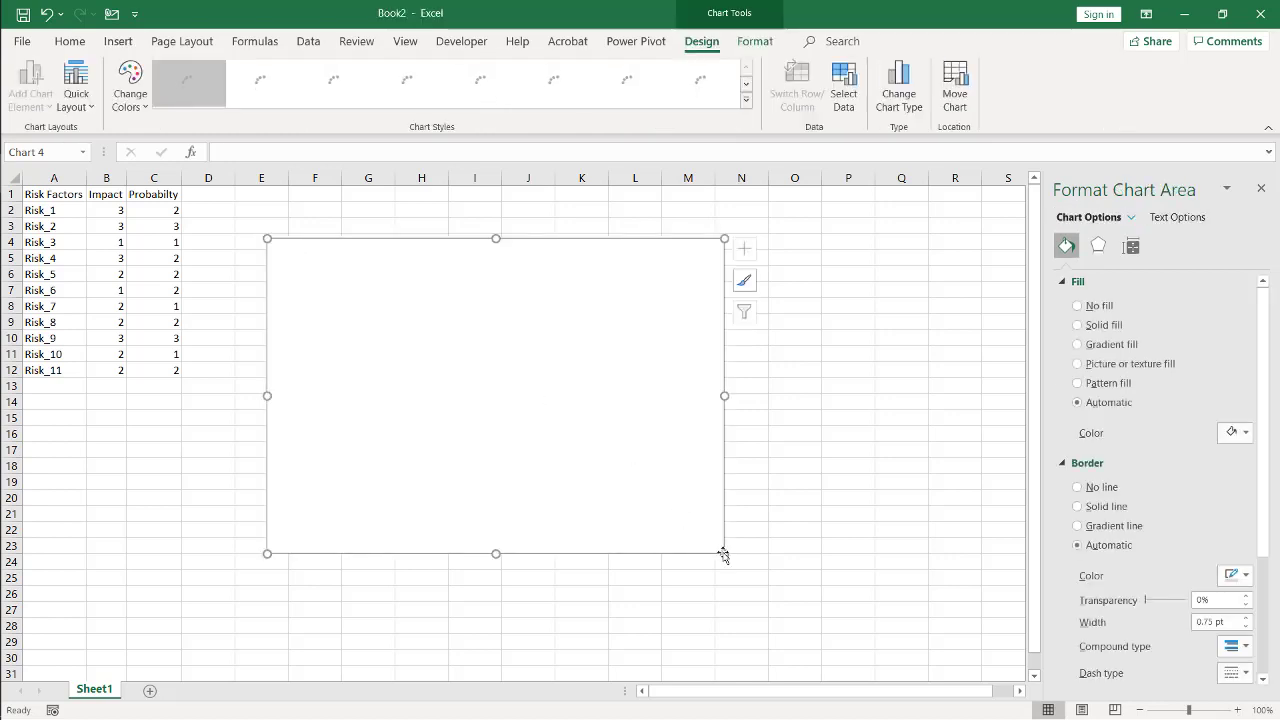
drag(724, 553, 876, 604)
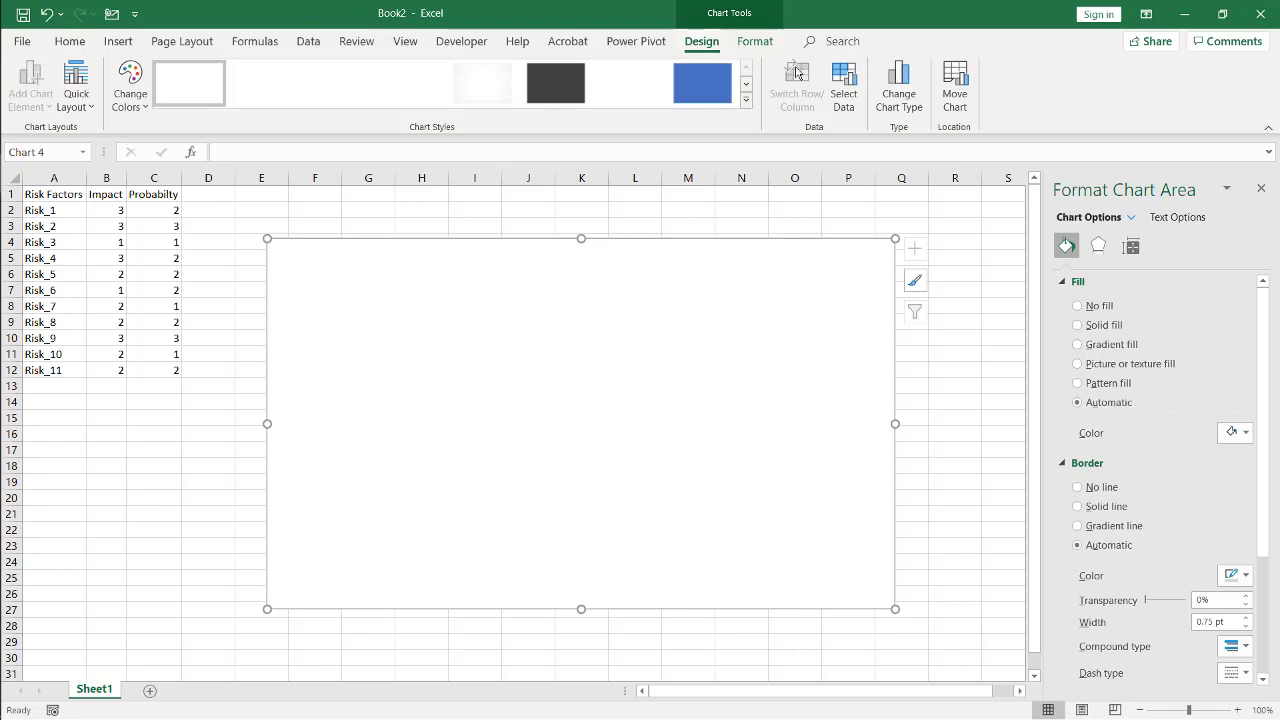
Add a series named from A1 with X values B2:B12 and Y values C2:C12
click(845, 92)
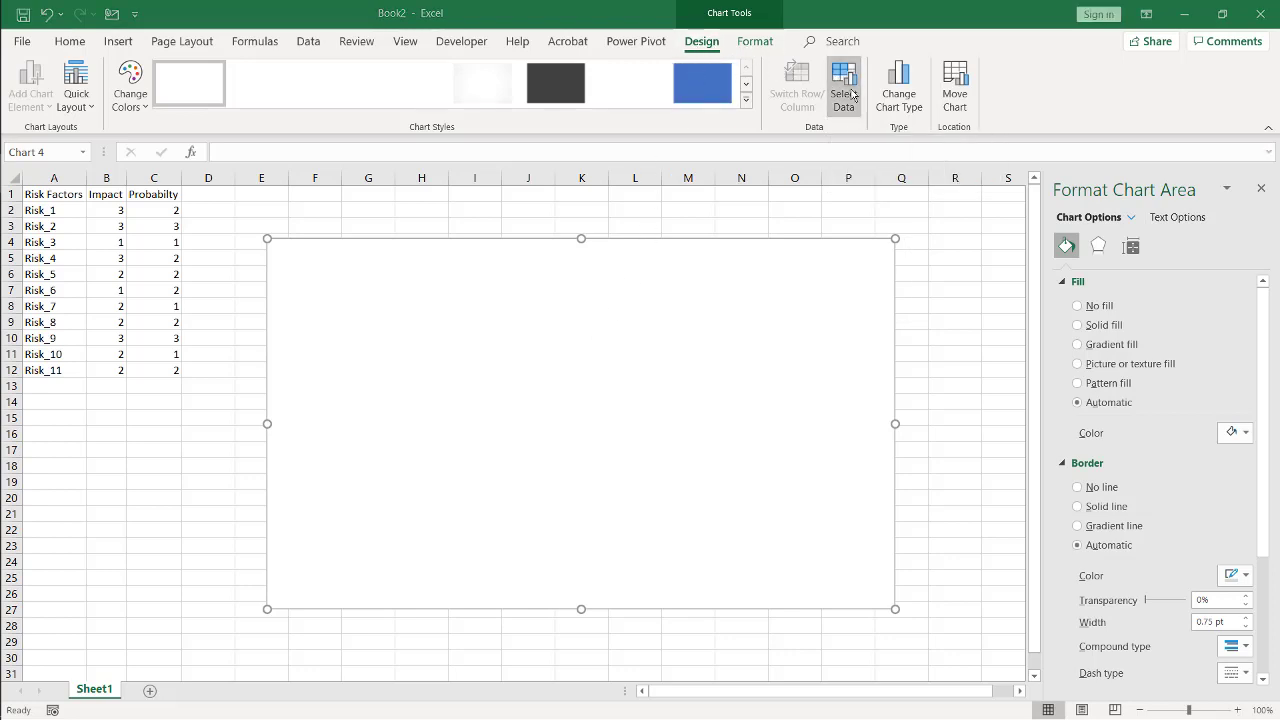
click(678, 532)
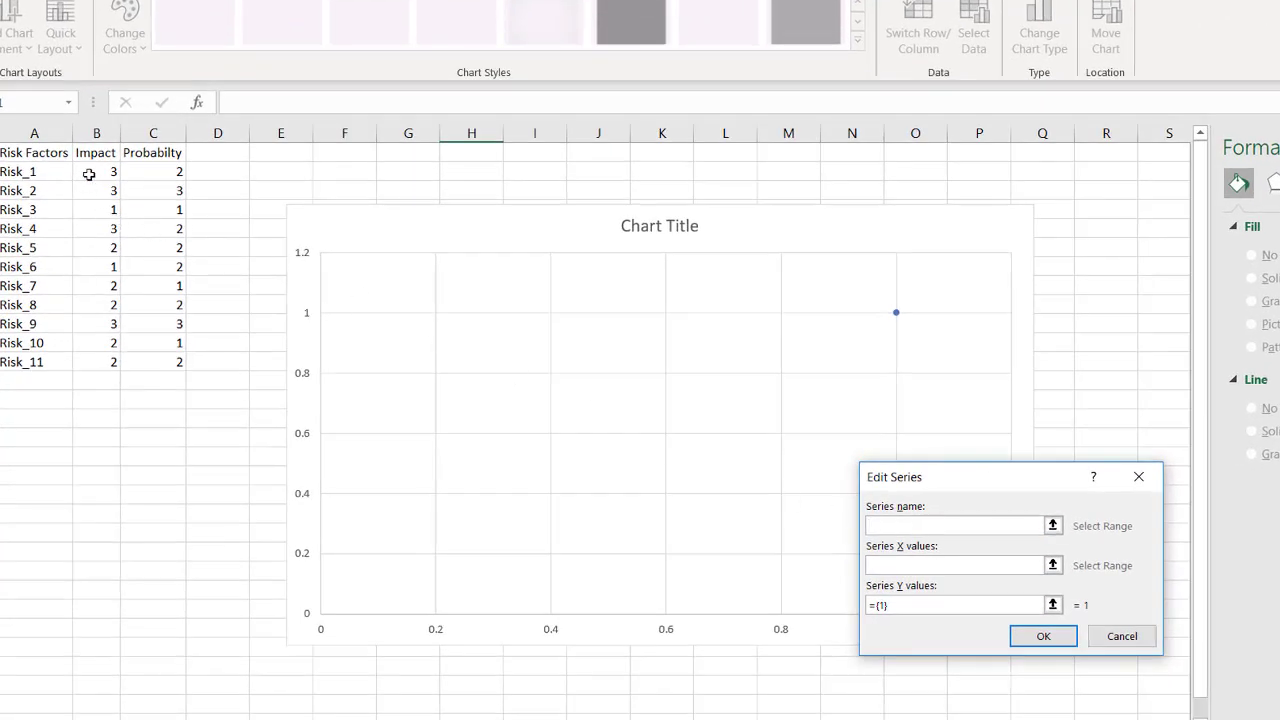
click(40, 150)
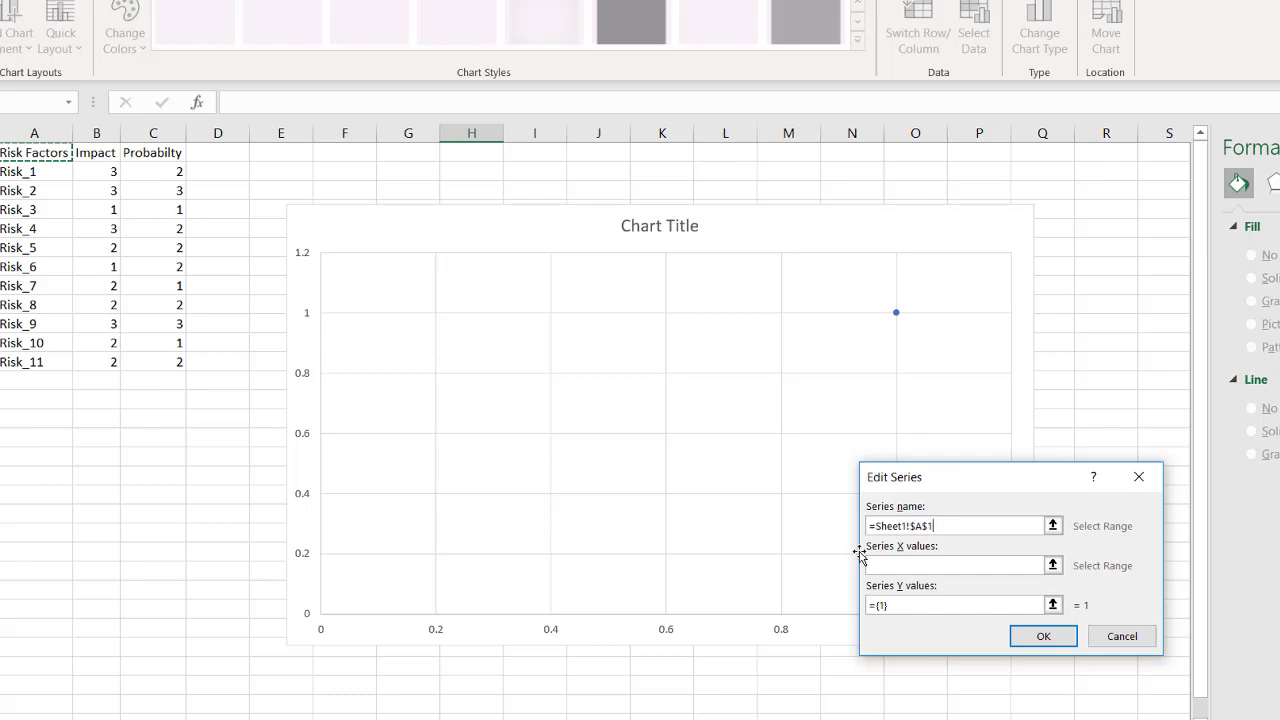
click(893, 566)
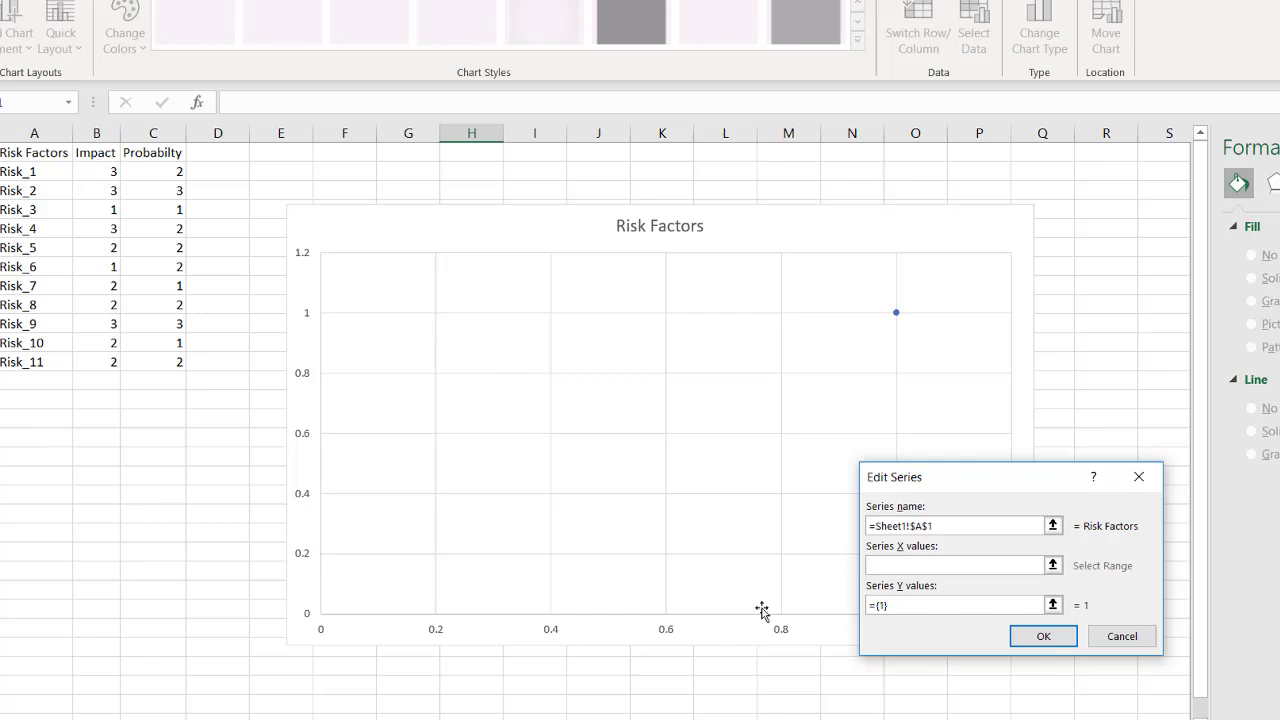
drag(90, 171, 95, 353)
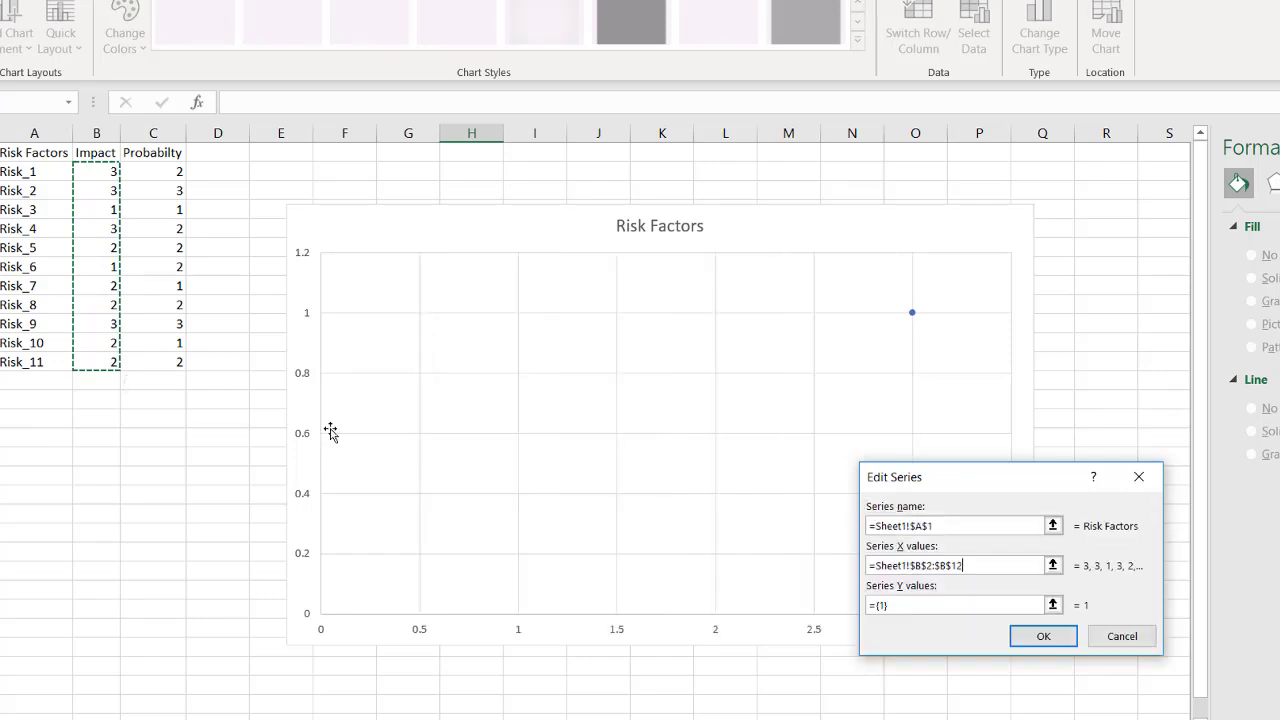
click(893, 607)
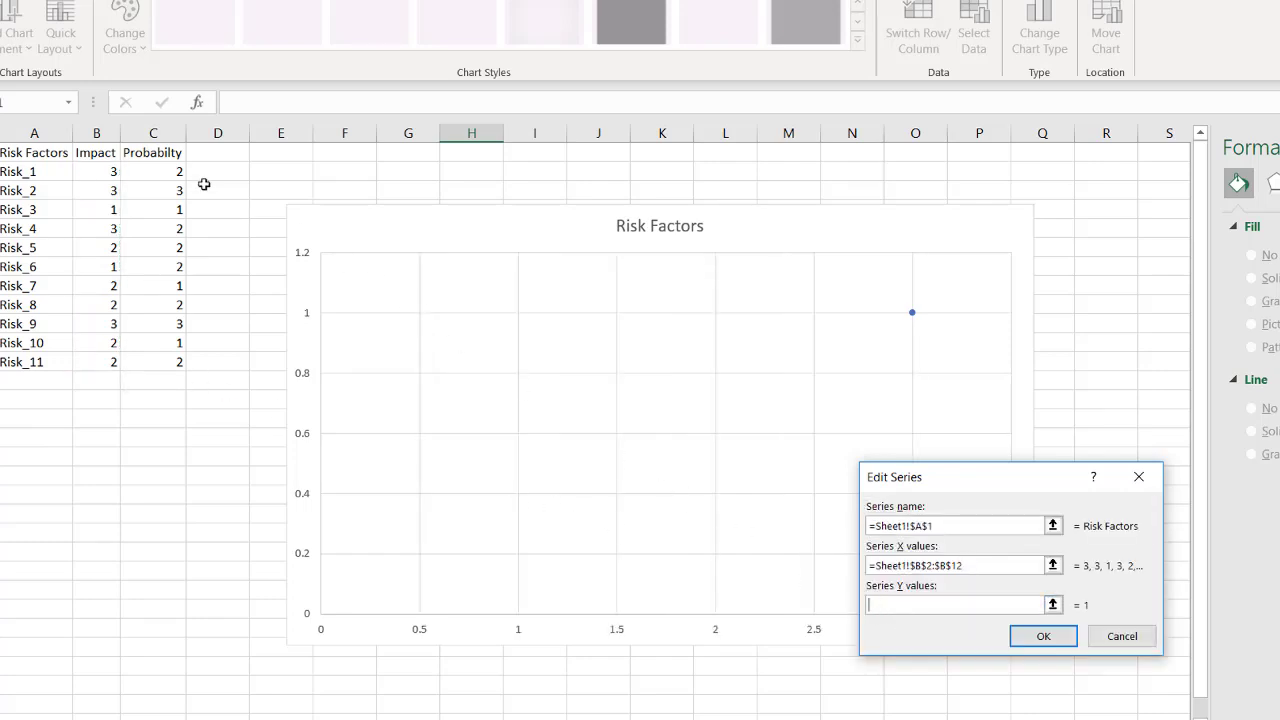
drag(172, 174, 157, 362)
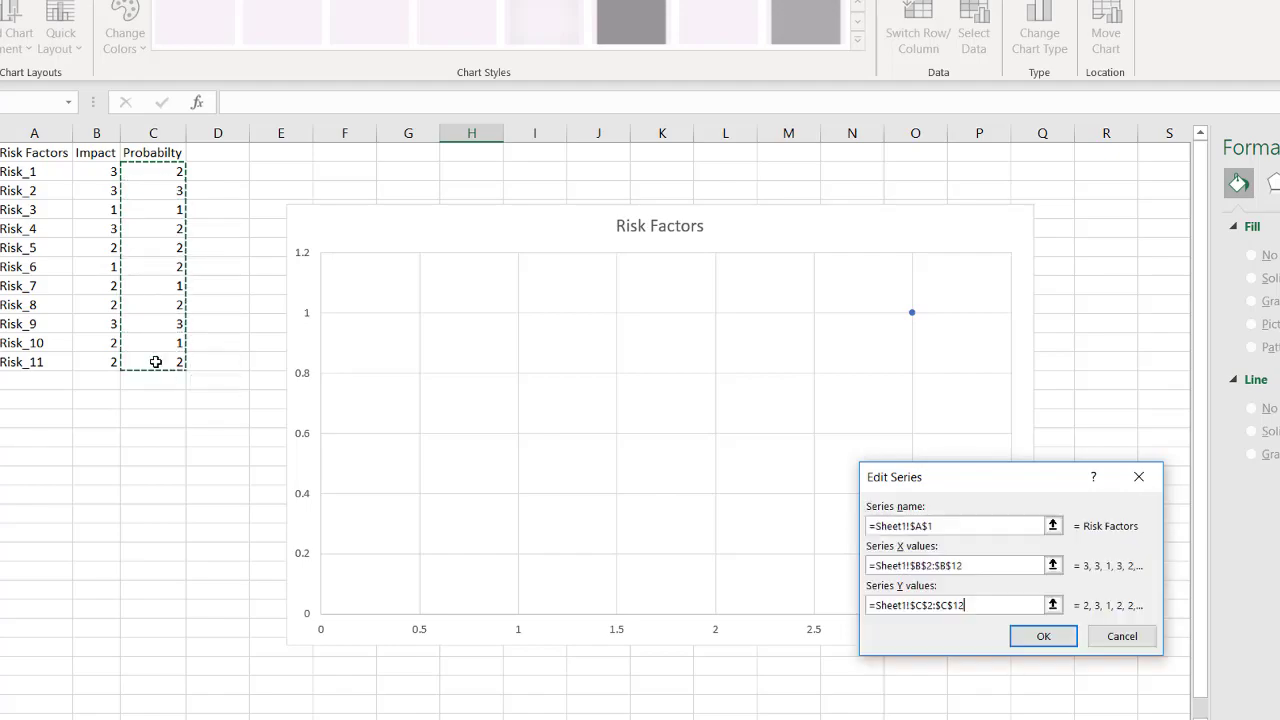
click(1045, 636)
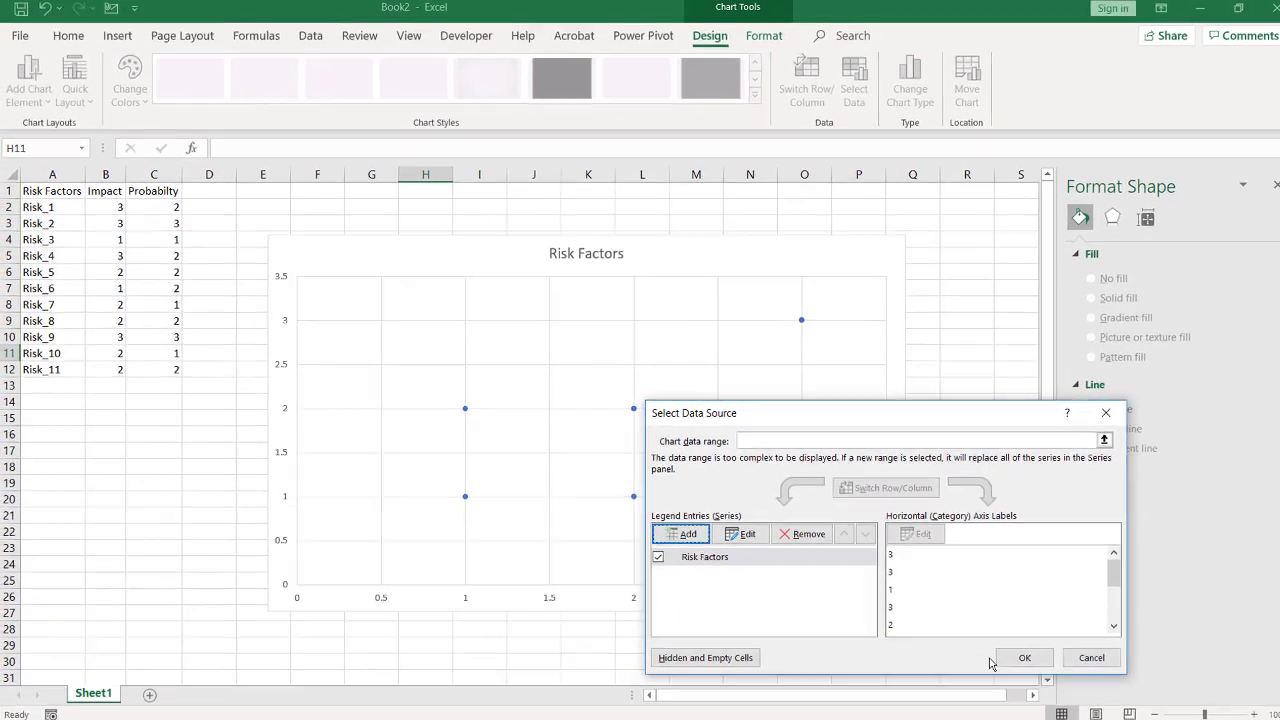
click(1166, 704)
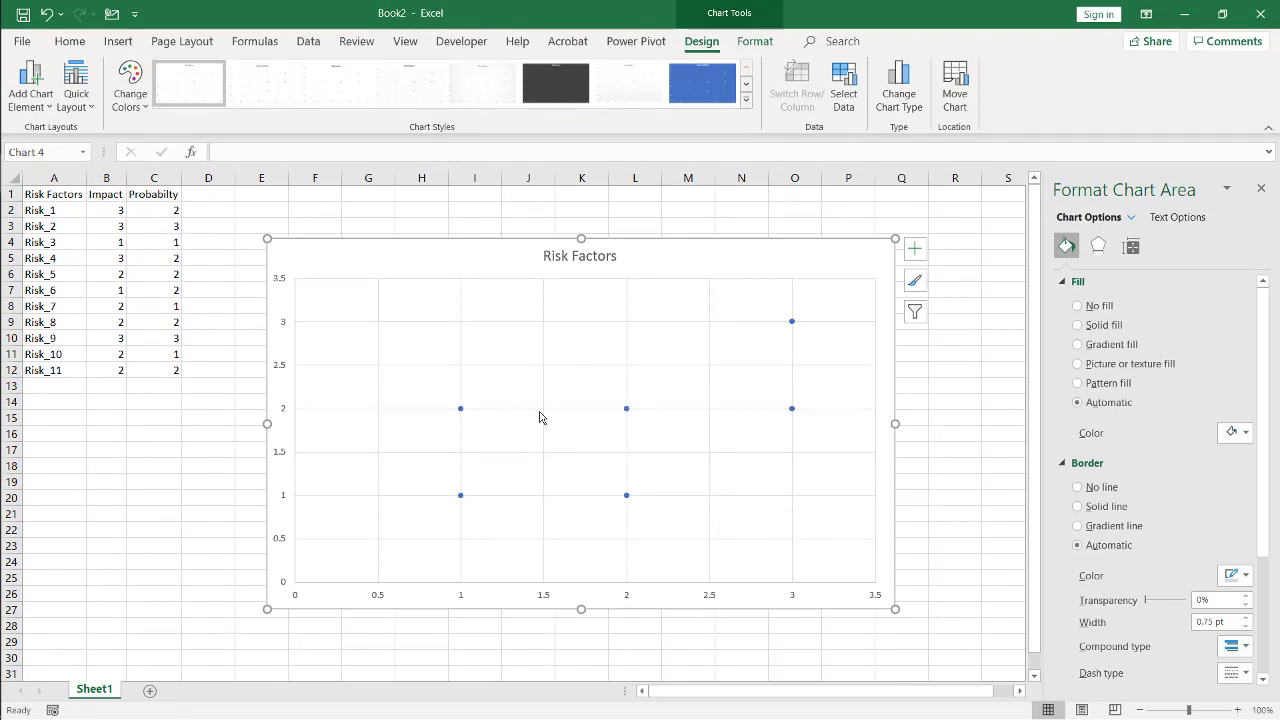
Shrink the plot area from its left and bottom edges
click(396, 433)
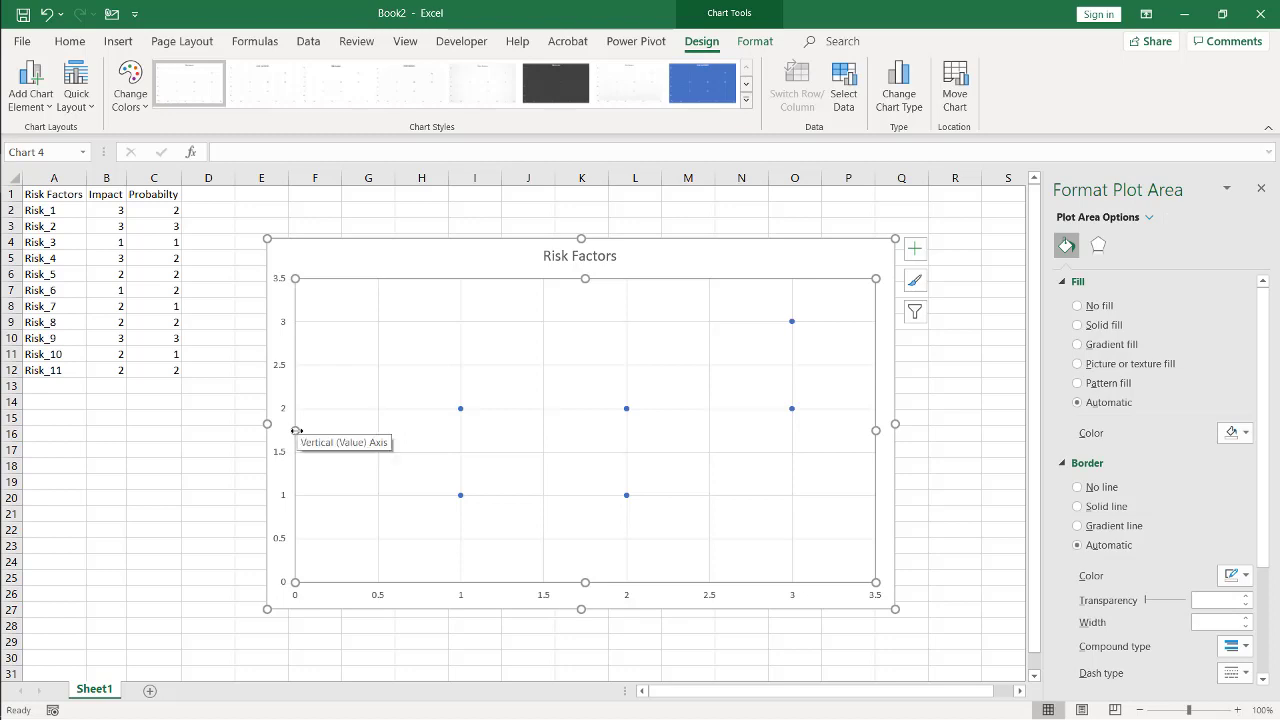
drag(295, 432, 385, 426)
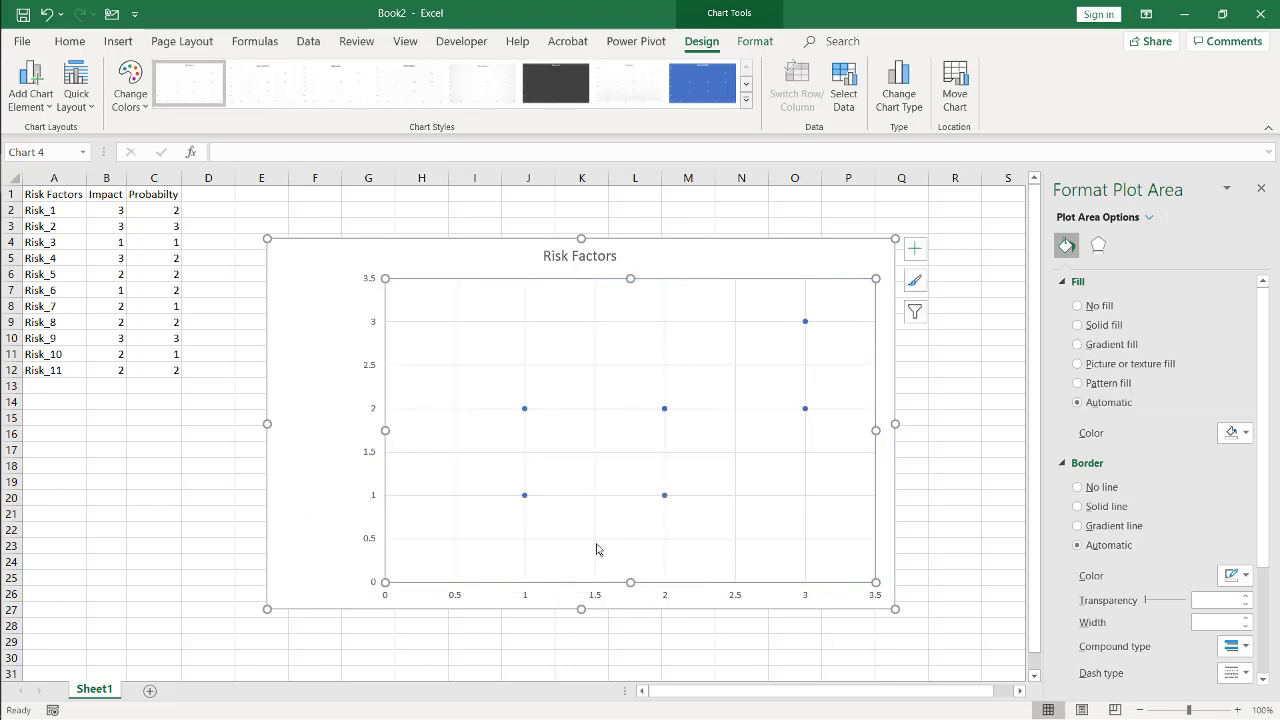
drag(630, 582, 629, 520)
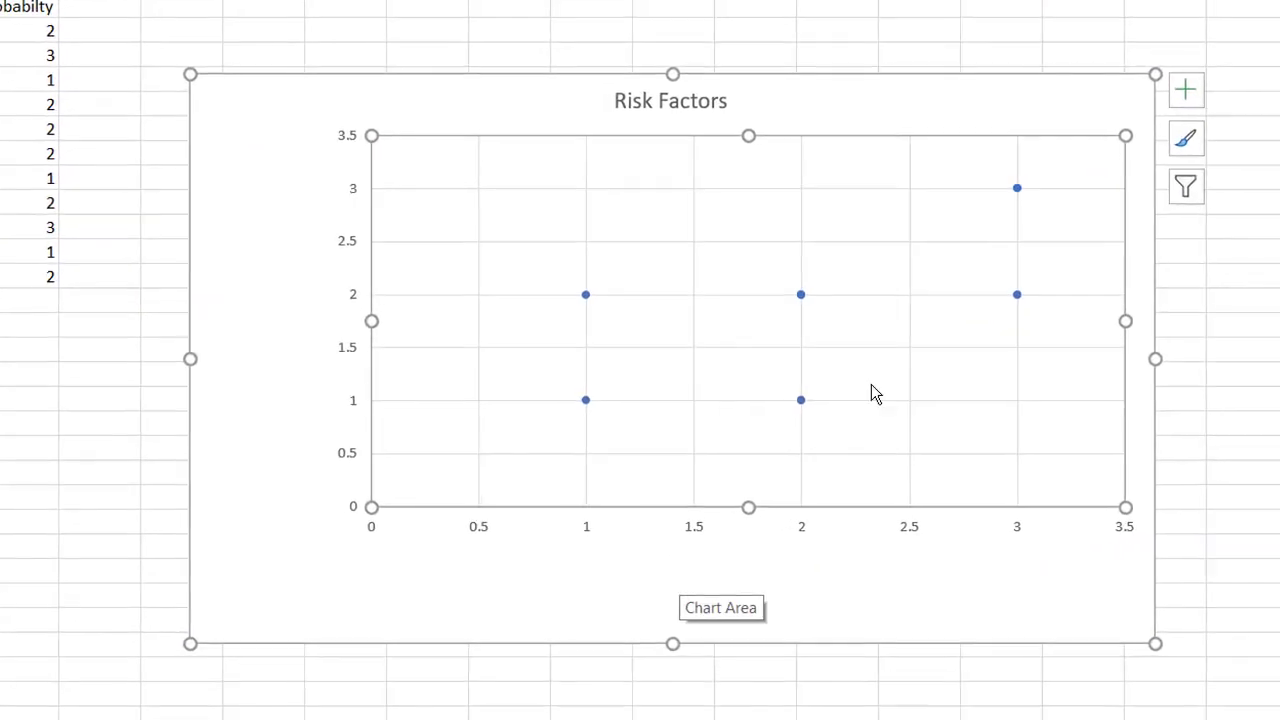
Turn on axis titles and rename the horizontal axis title to 'Impact'
click(1083, 93)
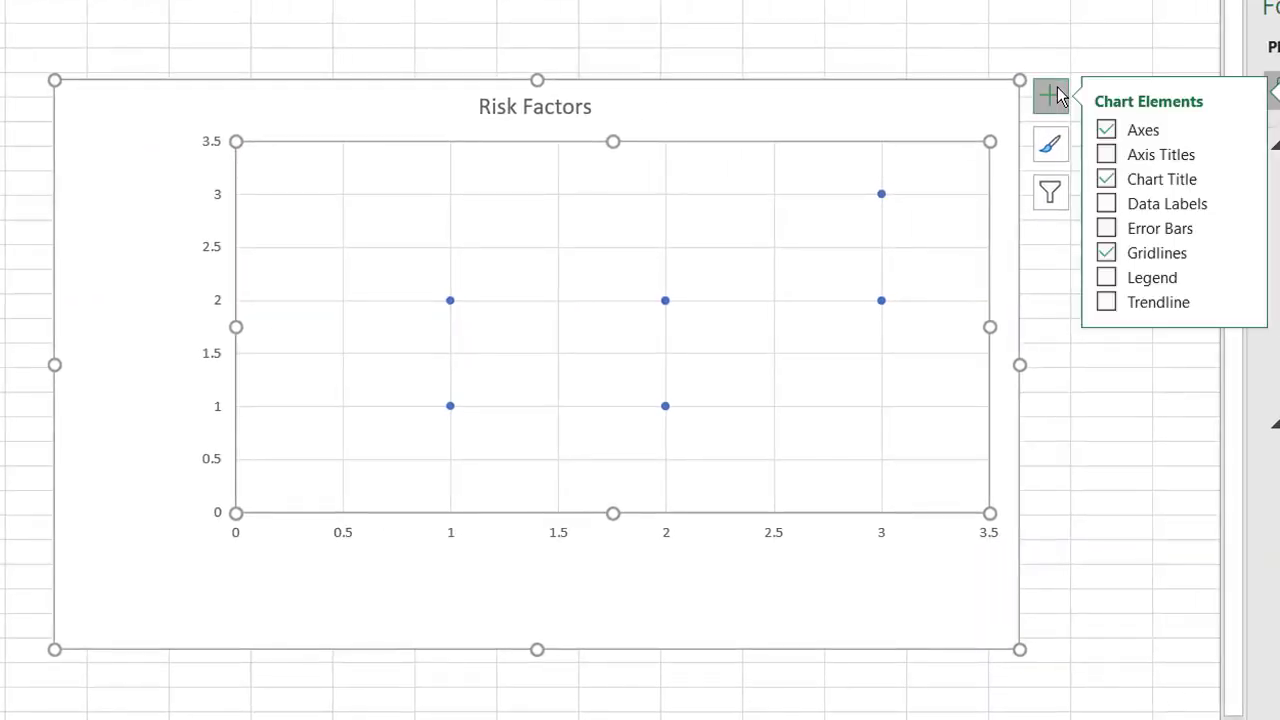
click(1106, 155)
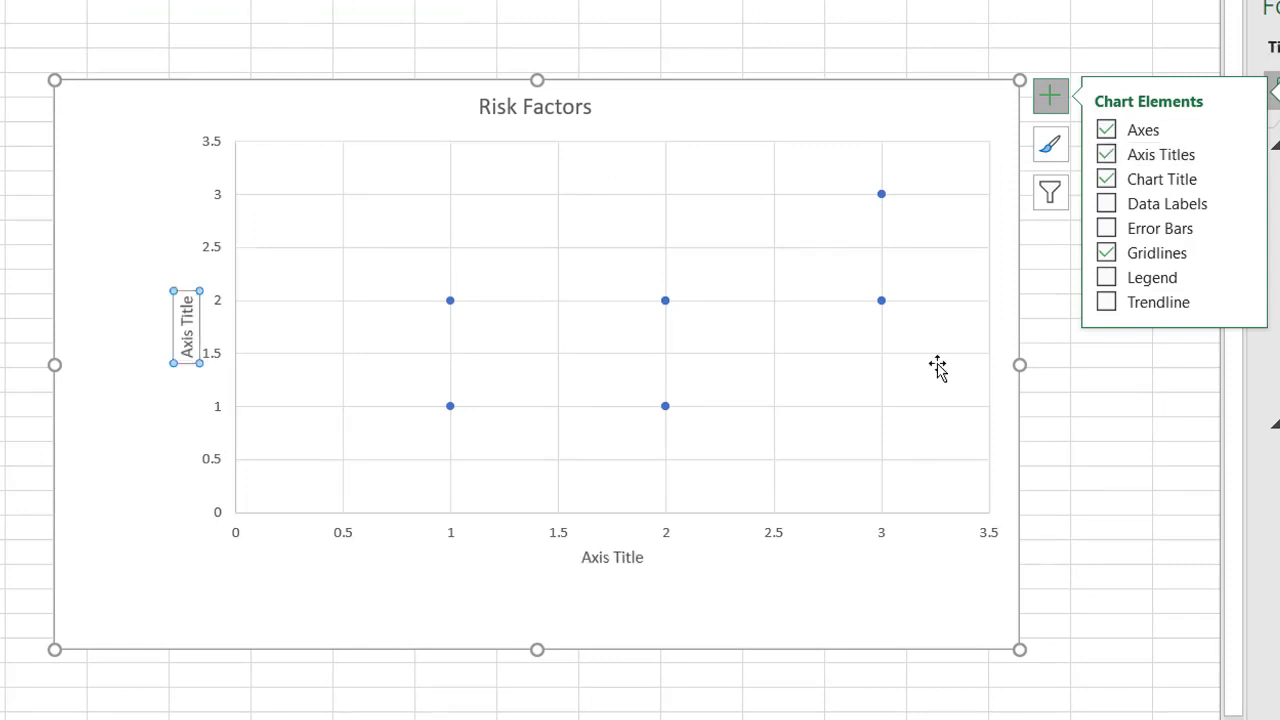
click(593, 561)
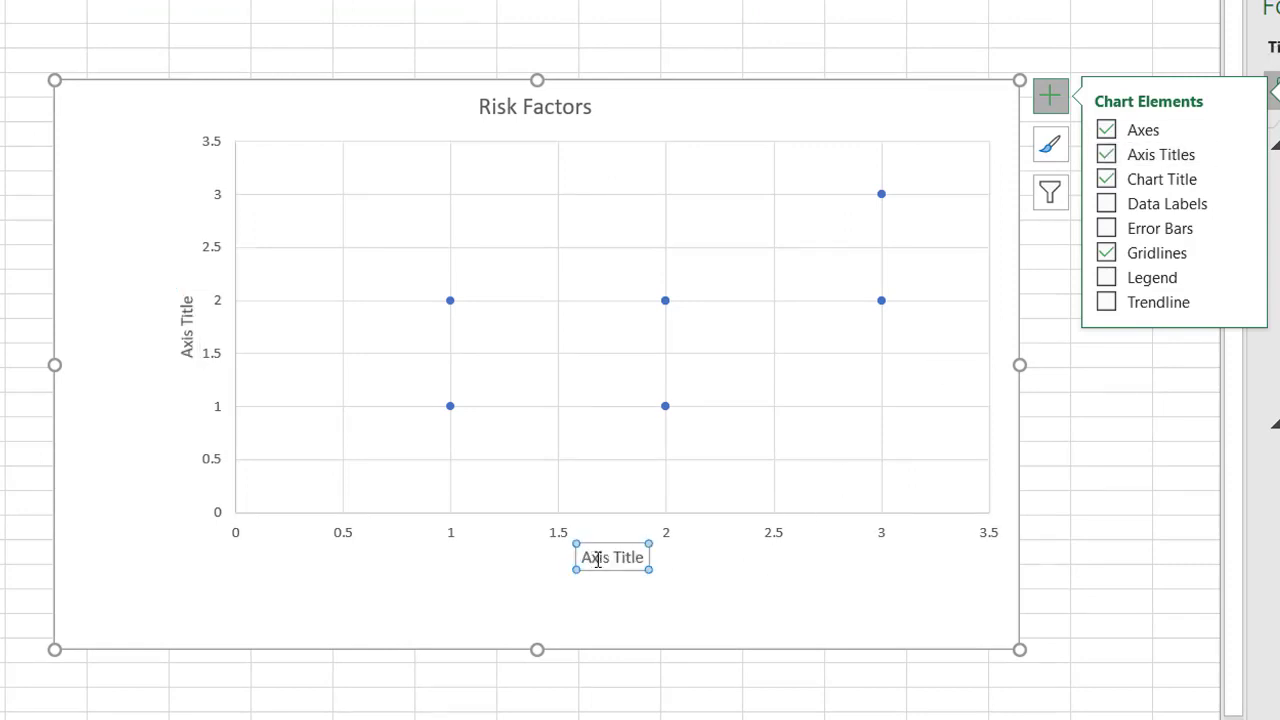
triple_click(597, 560)
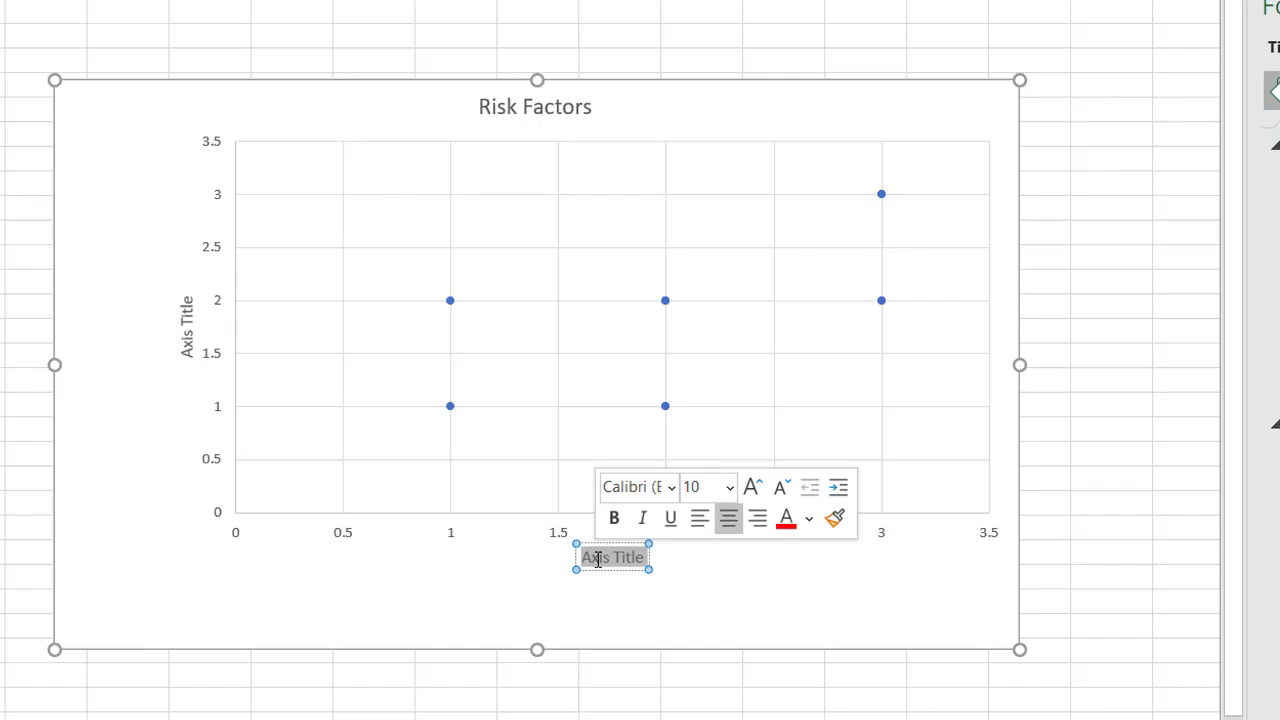
text(Impact)
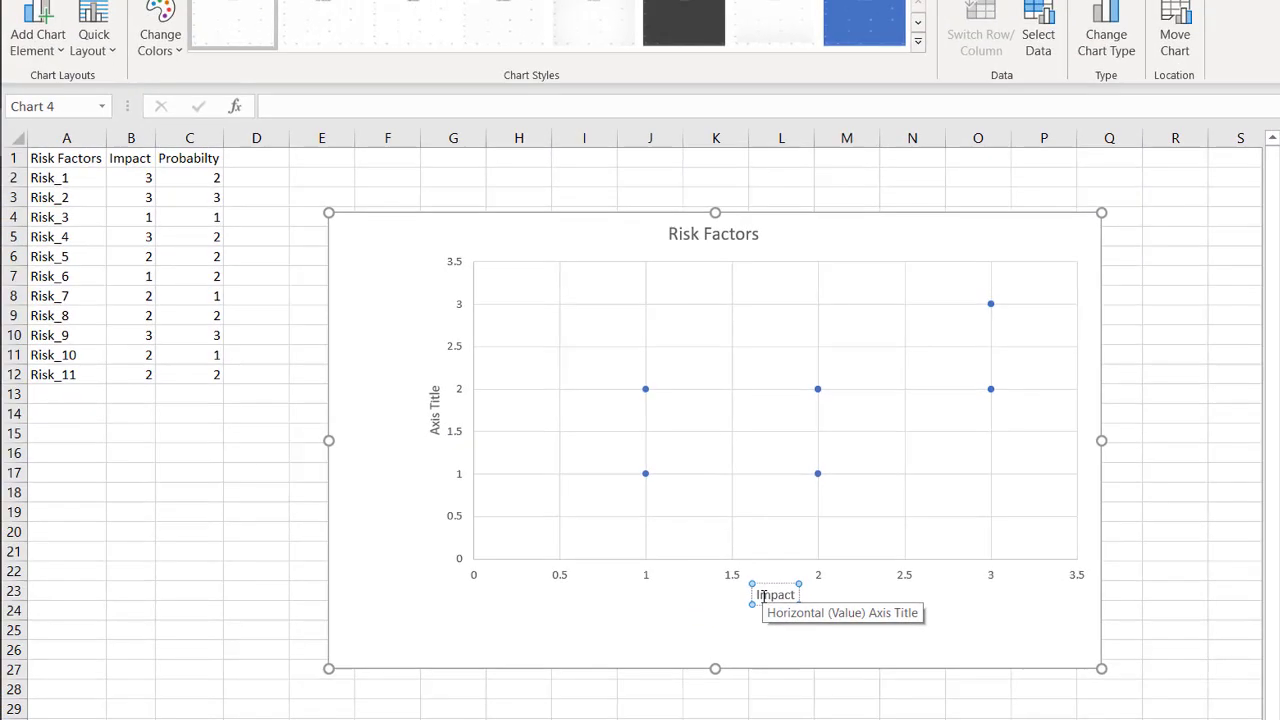
click(618, 590)
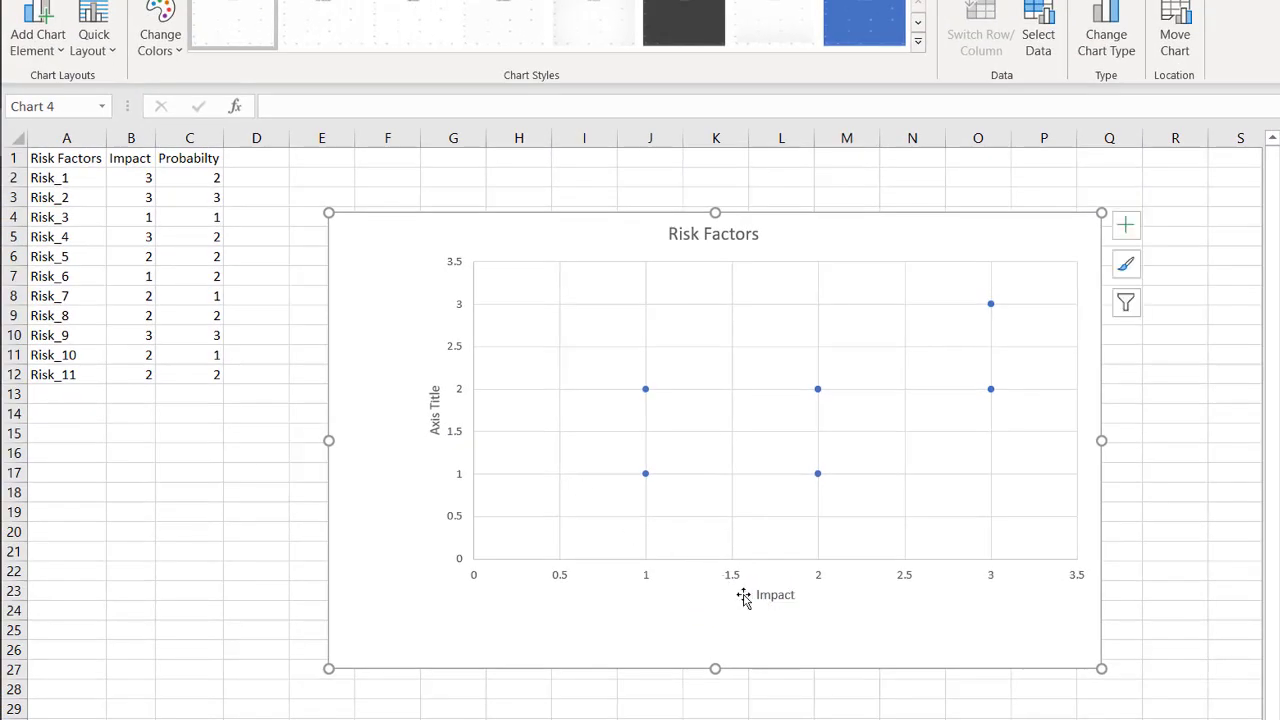
Rename header B1 to 'Impacts' and AutoFit column B
click(126, 157)
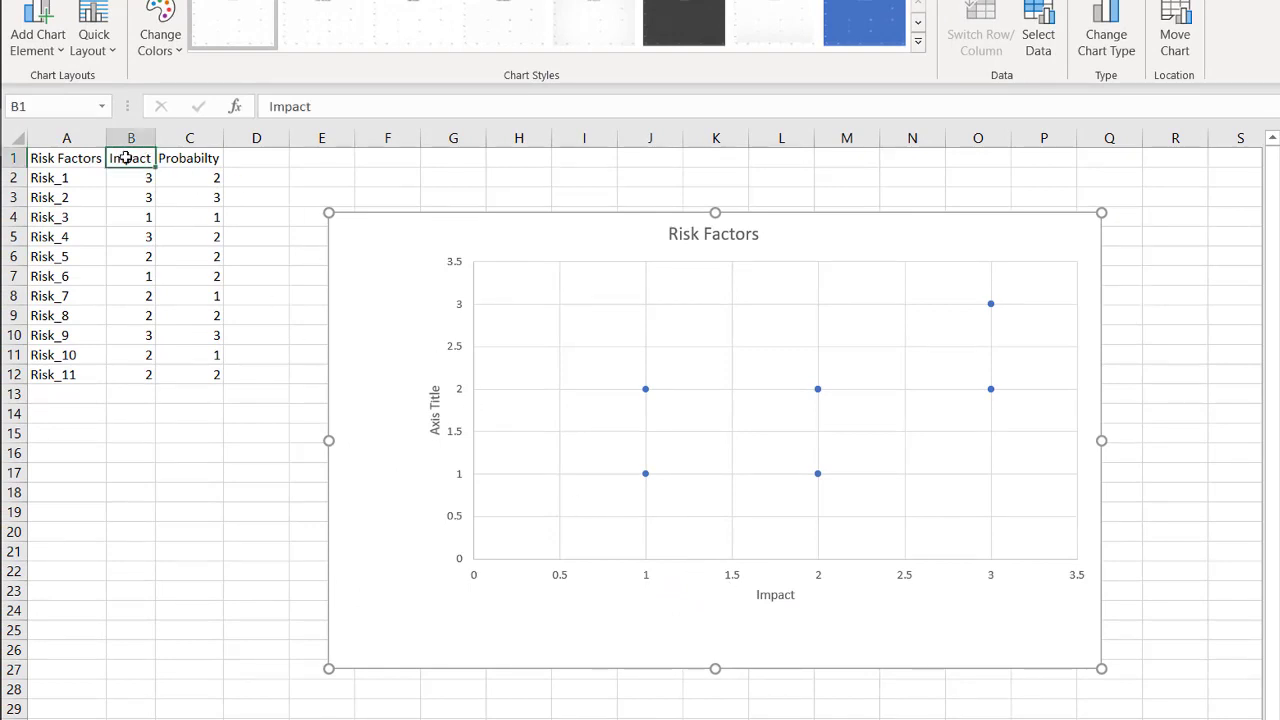
click(327, 106)
text(s)
key(Return)
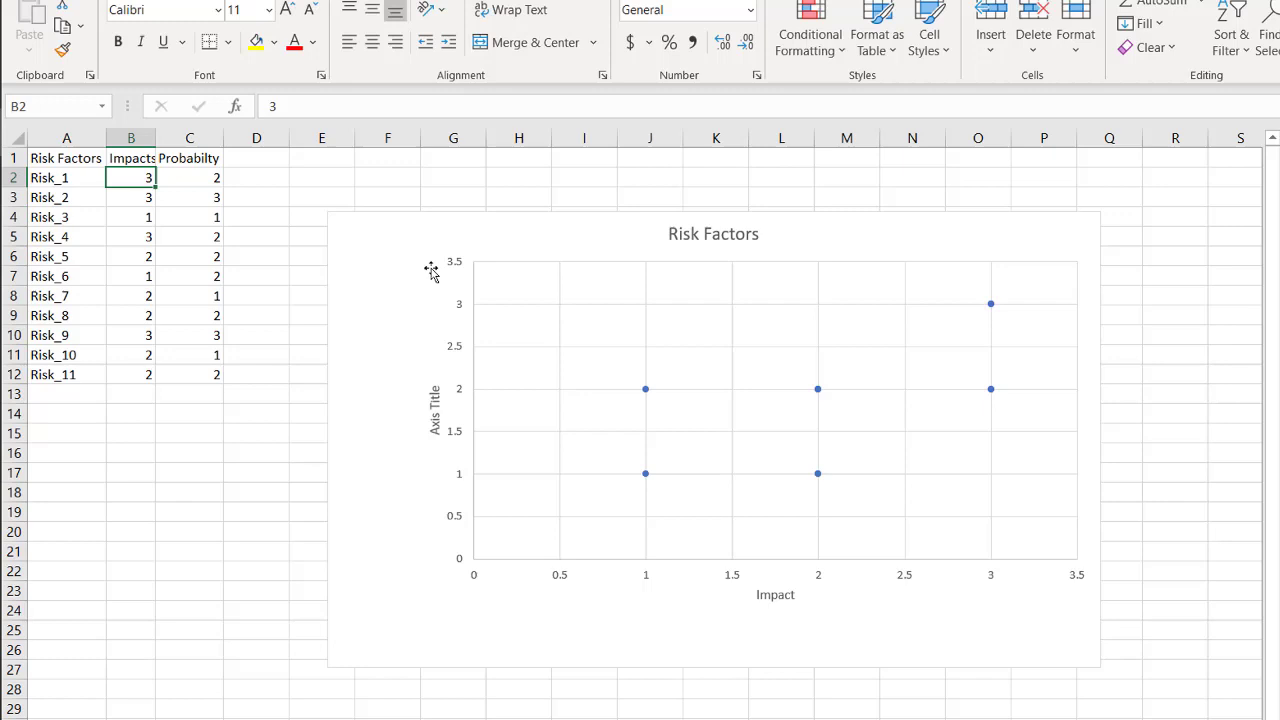
double_click(156, 135)
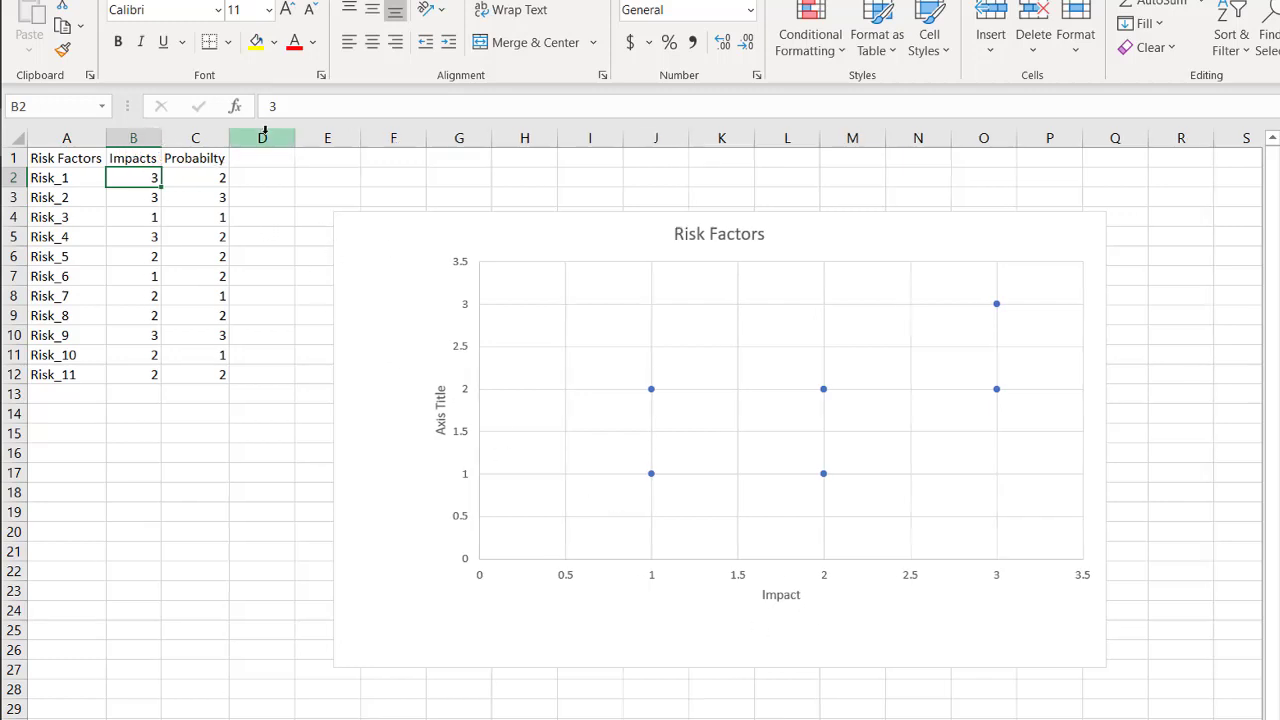
click(148, 160)
click(327, 108)
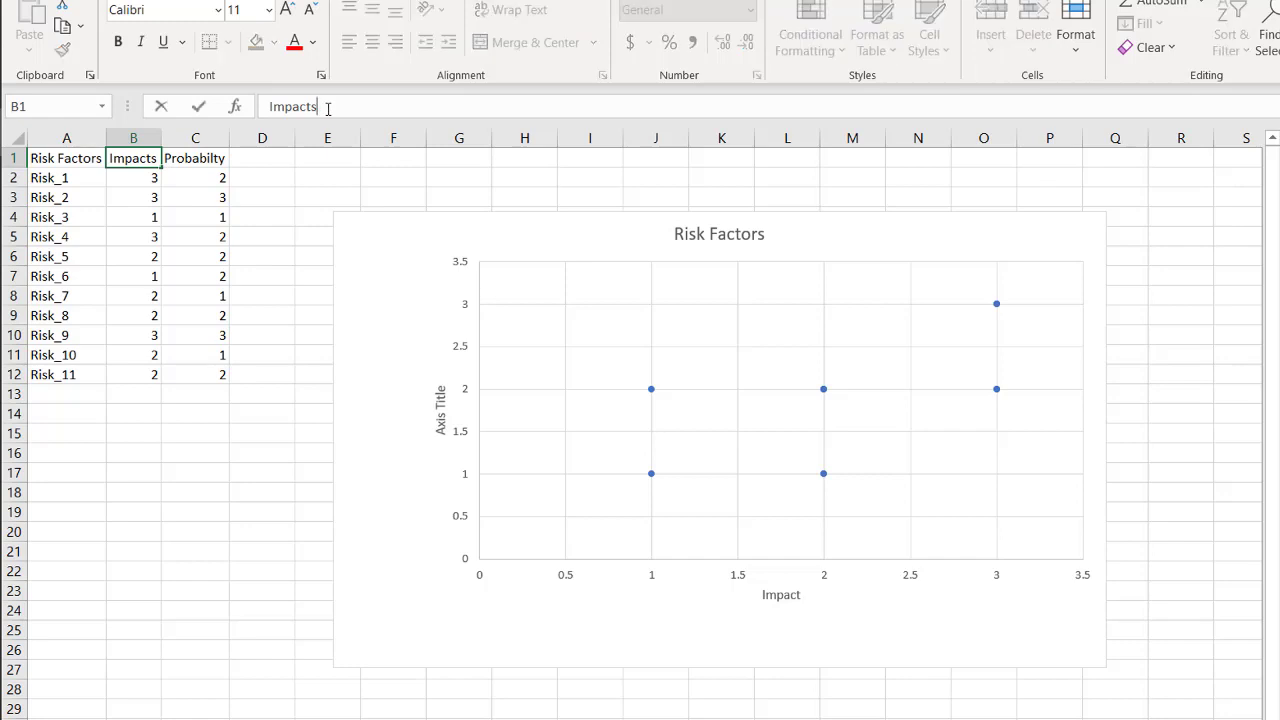
click(285, 350)
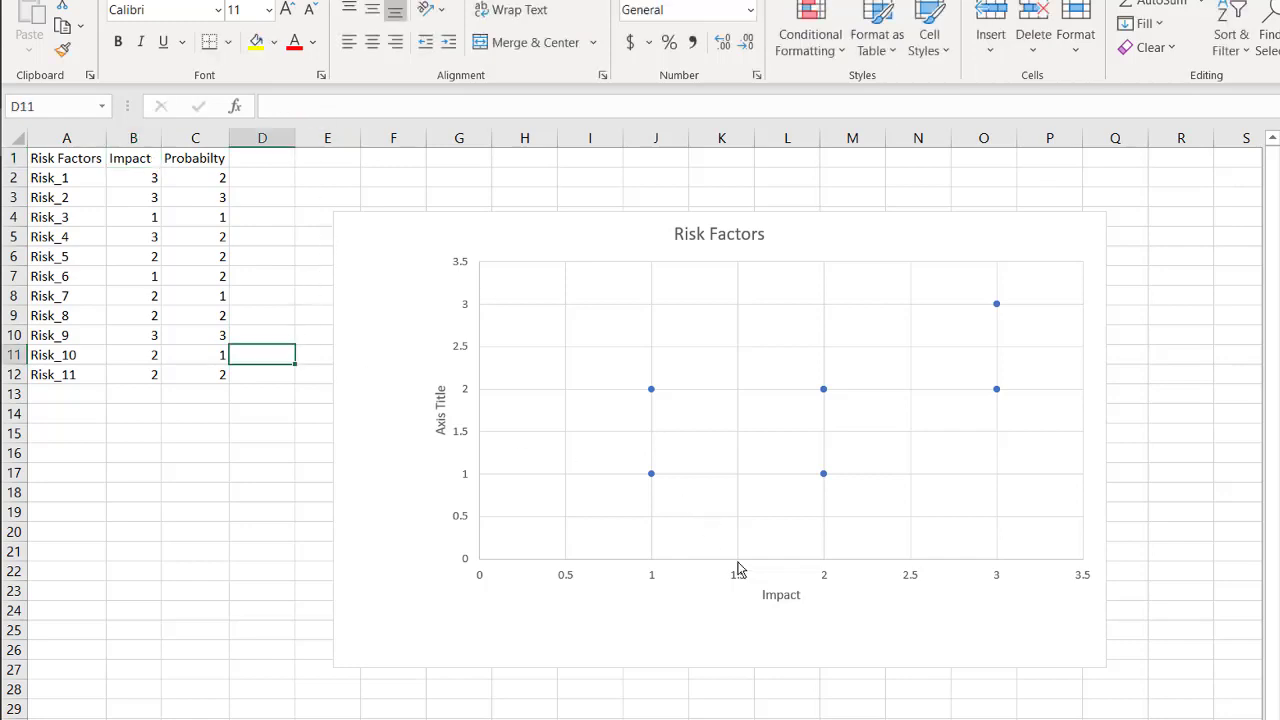
Link the horizontal axis title to cell B1 so it reads Impacts
click(778, 596)
double_click(781, 593)
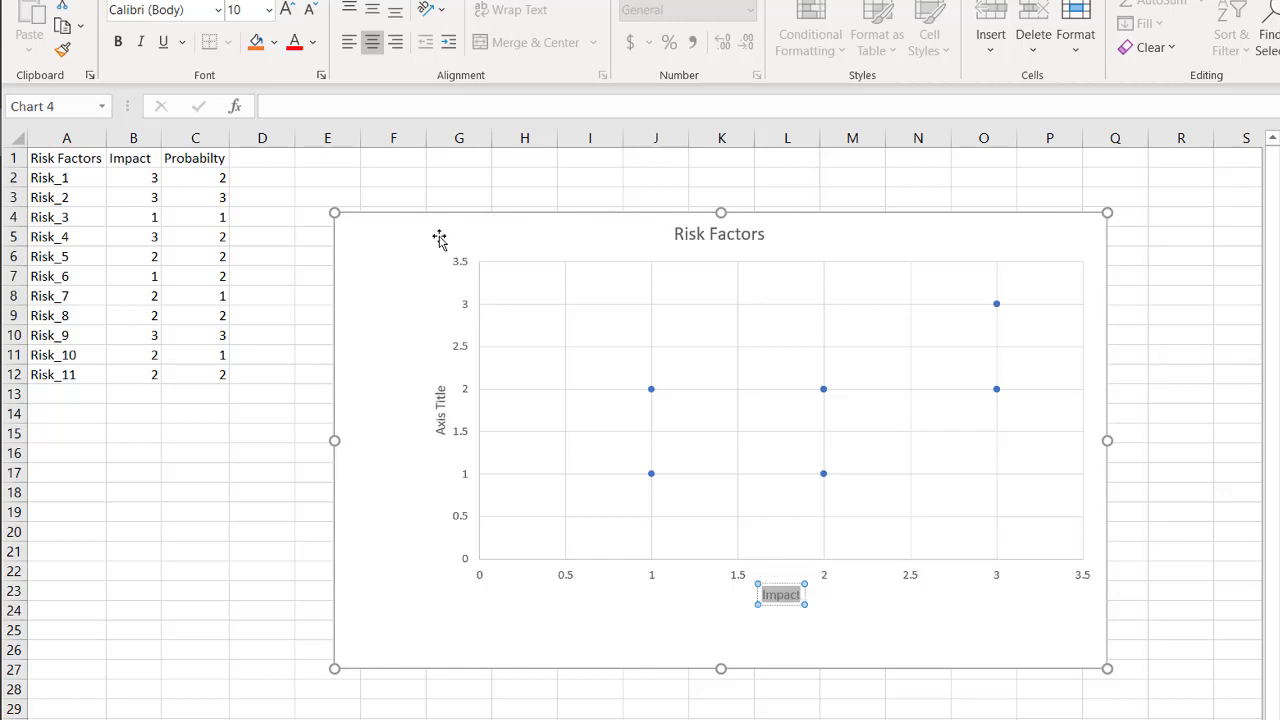
click(304, 117)
text(=)
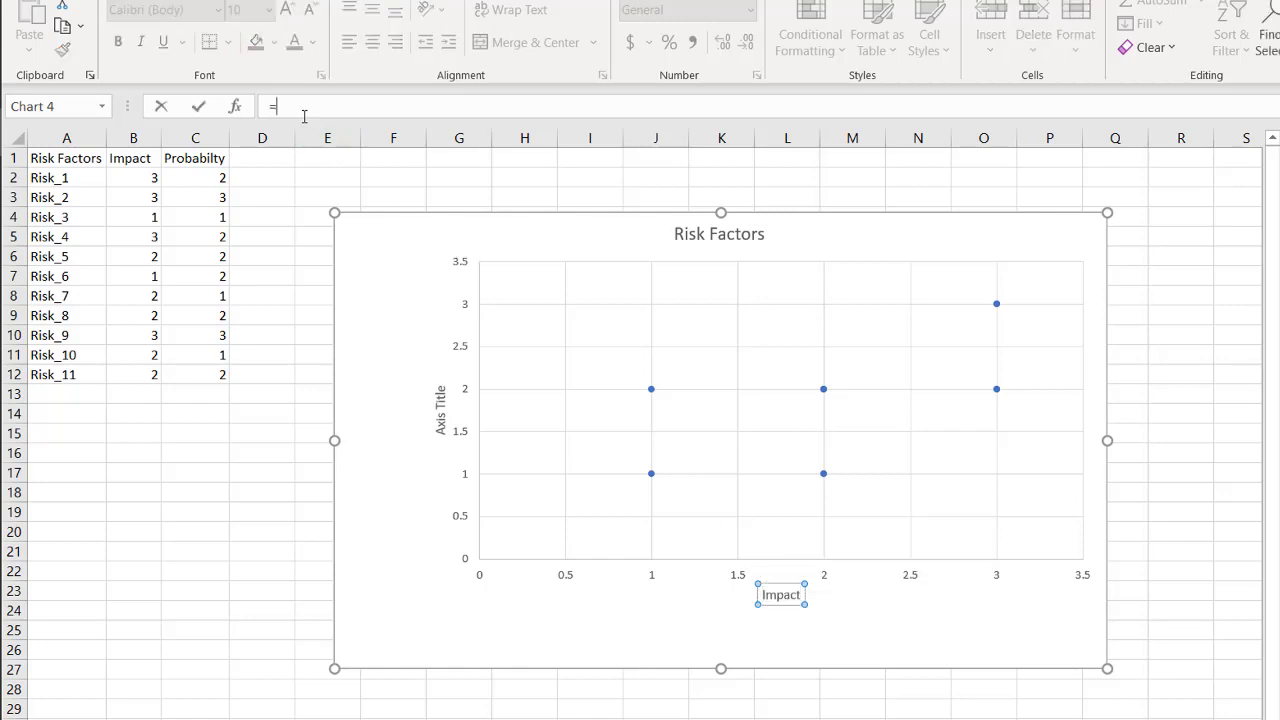
click(143, 158)
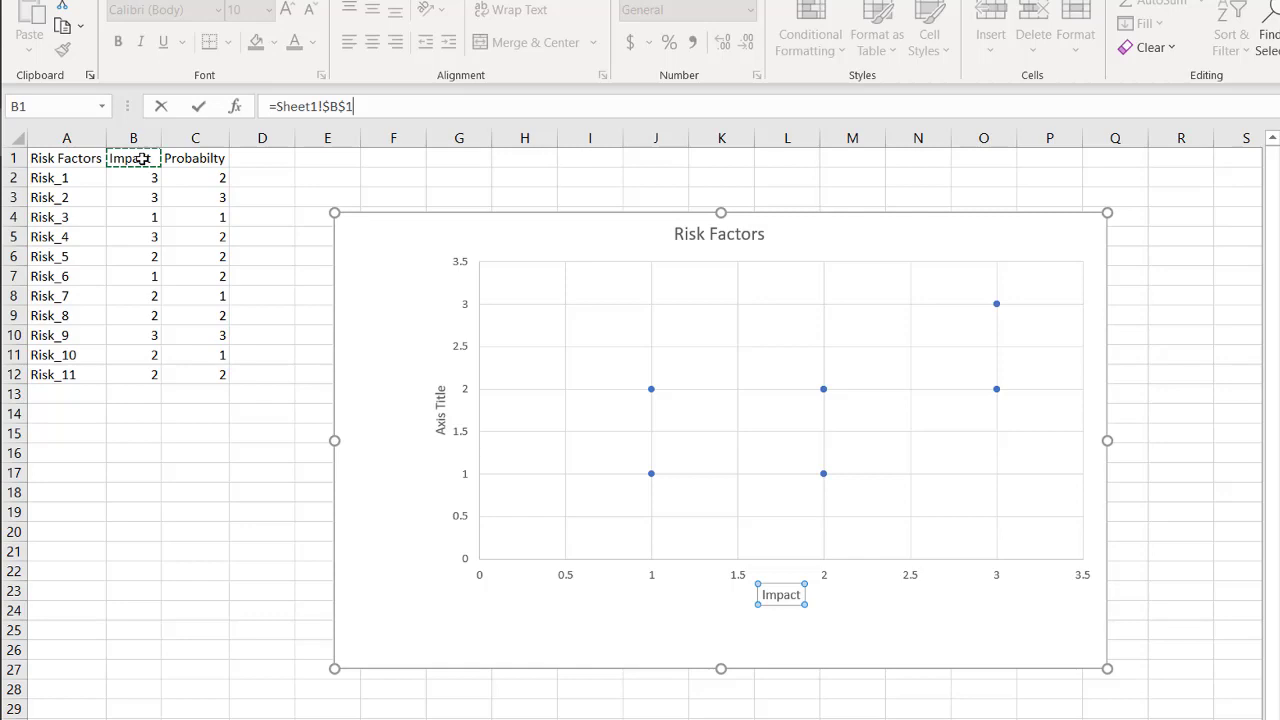
key(Return)
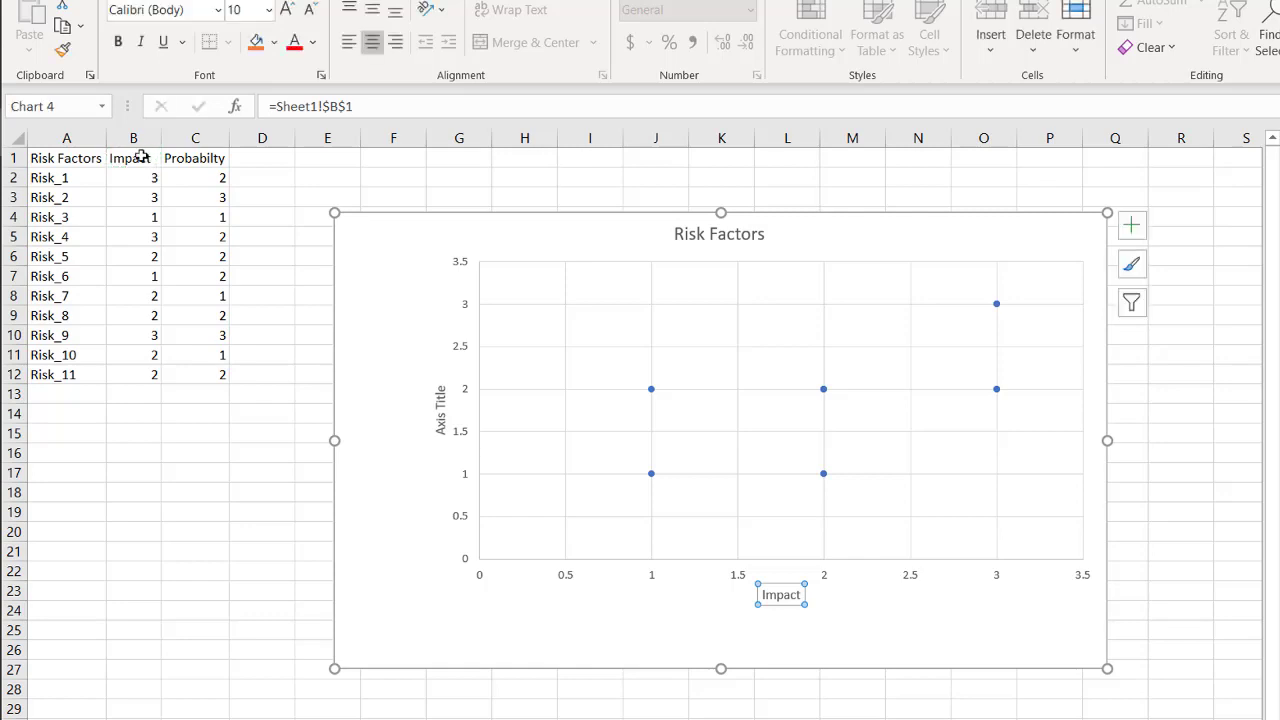
click(143, 158)
click(335, 107)
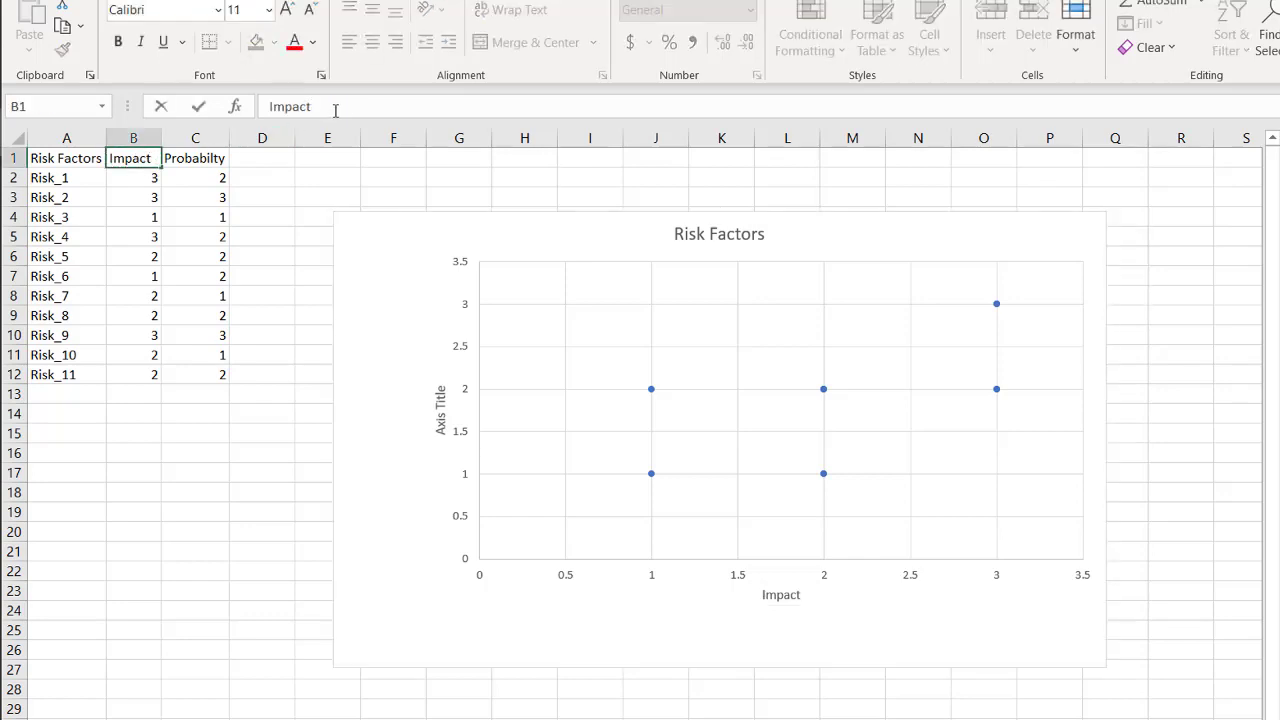
key(Return)
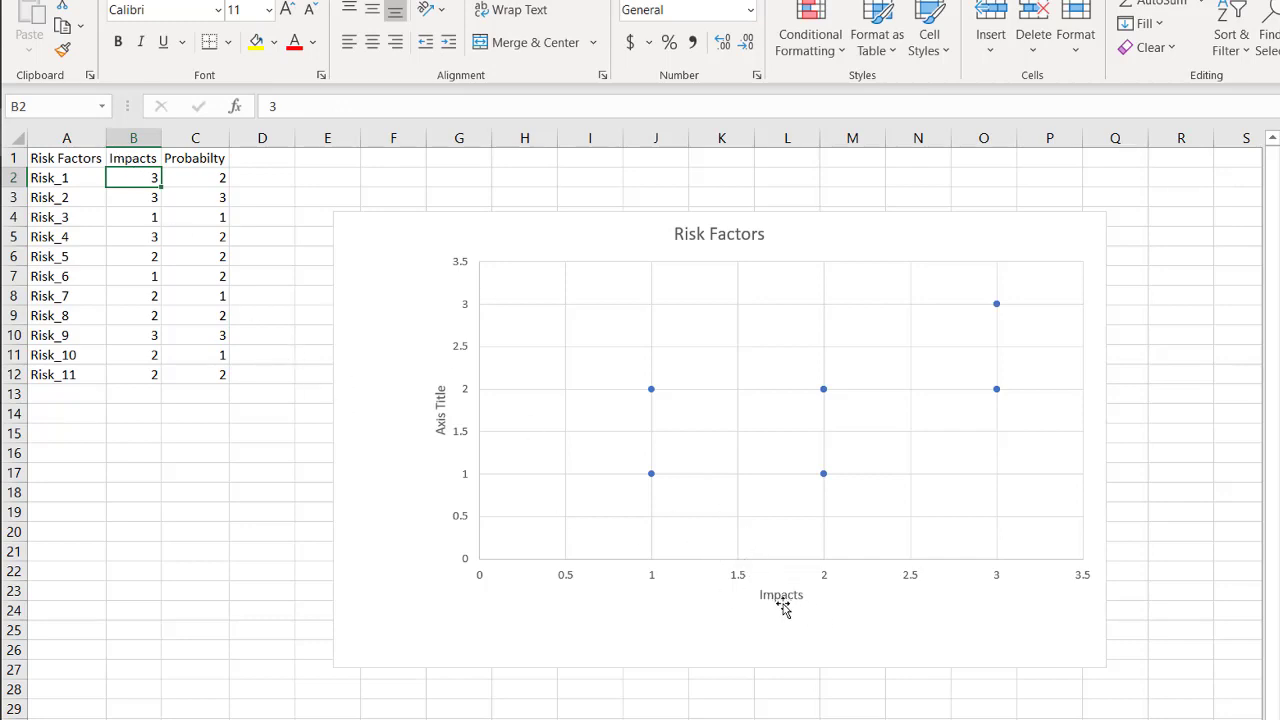
Link the vertical axis title to cell C1 so it reads Probabilty
click(440, 402)
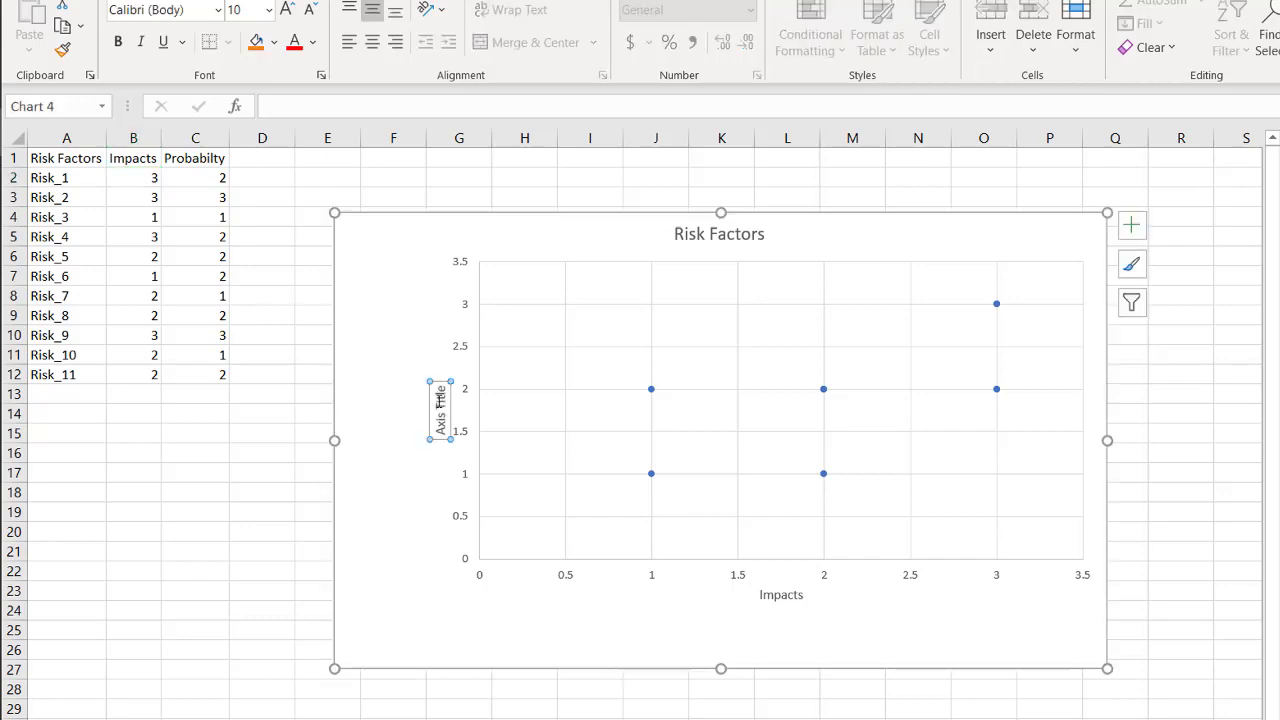
click(323, 105)
text(=)
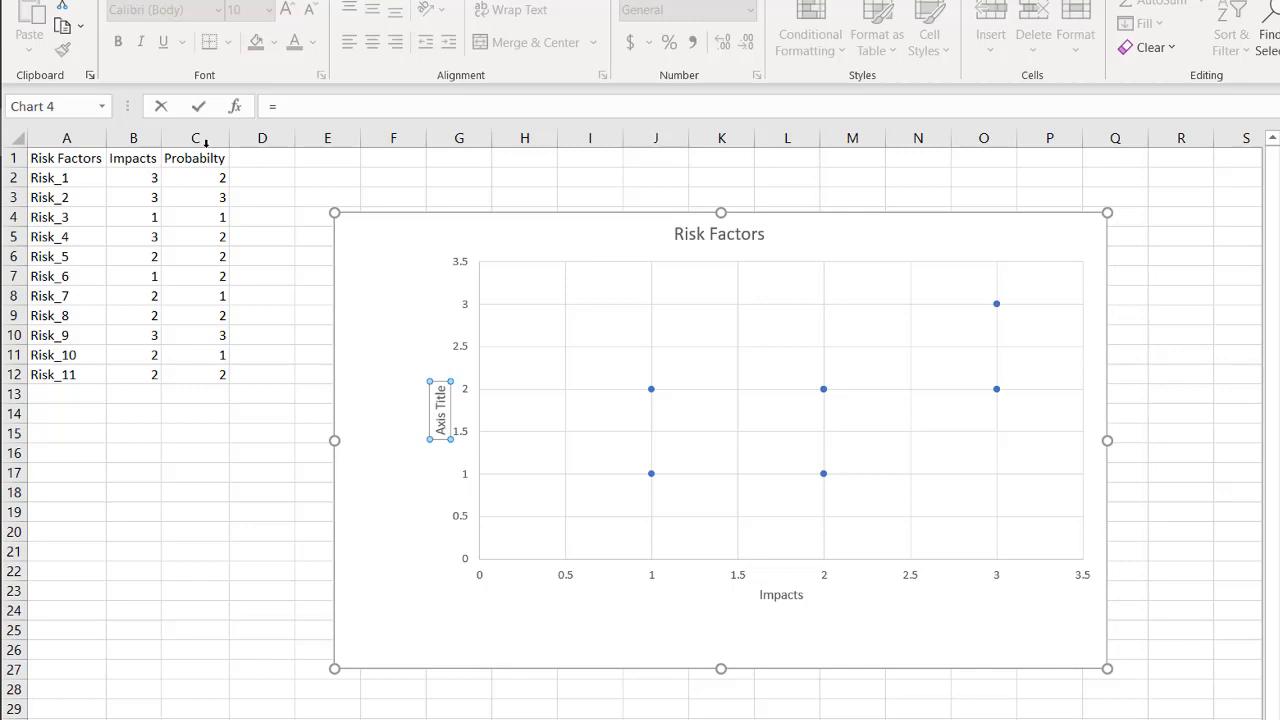
click(187, 159)
key(Return)
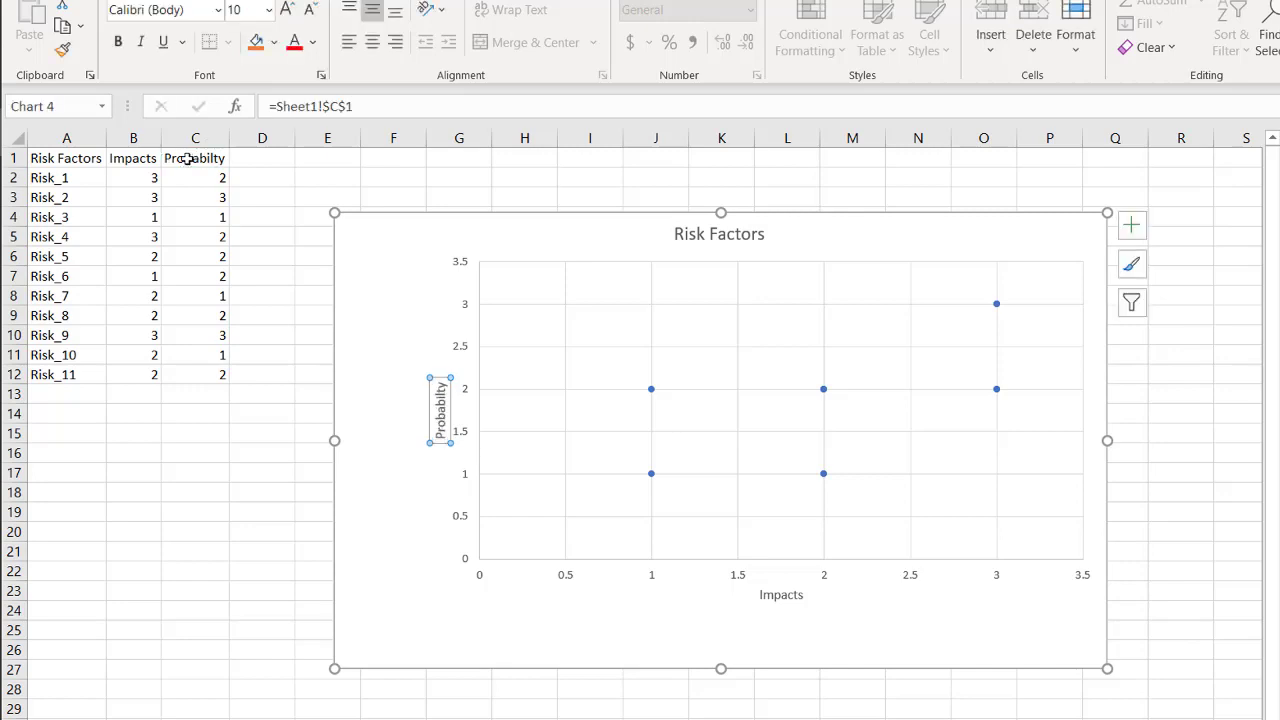
click(567, 464)
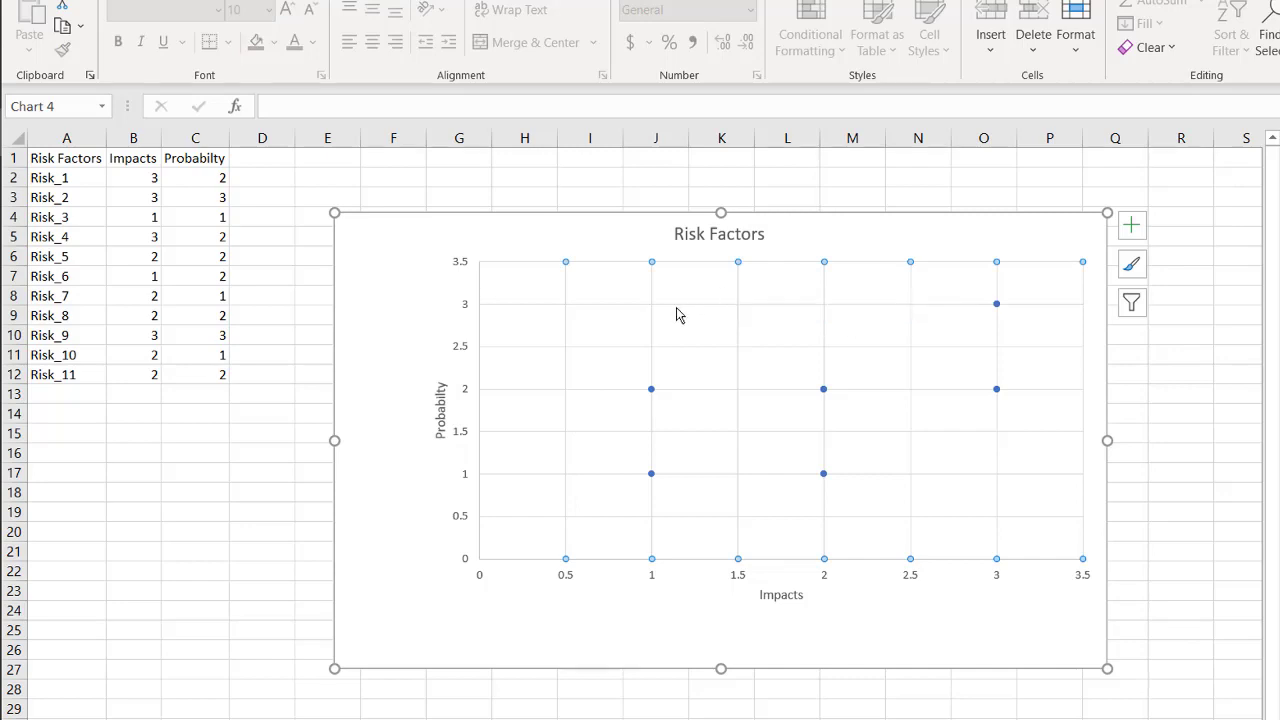
Delete the chart's vertical gridlines, then its horizontal gridlines
key(Delete)
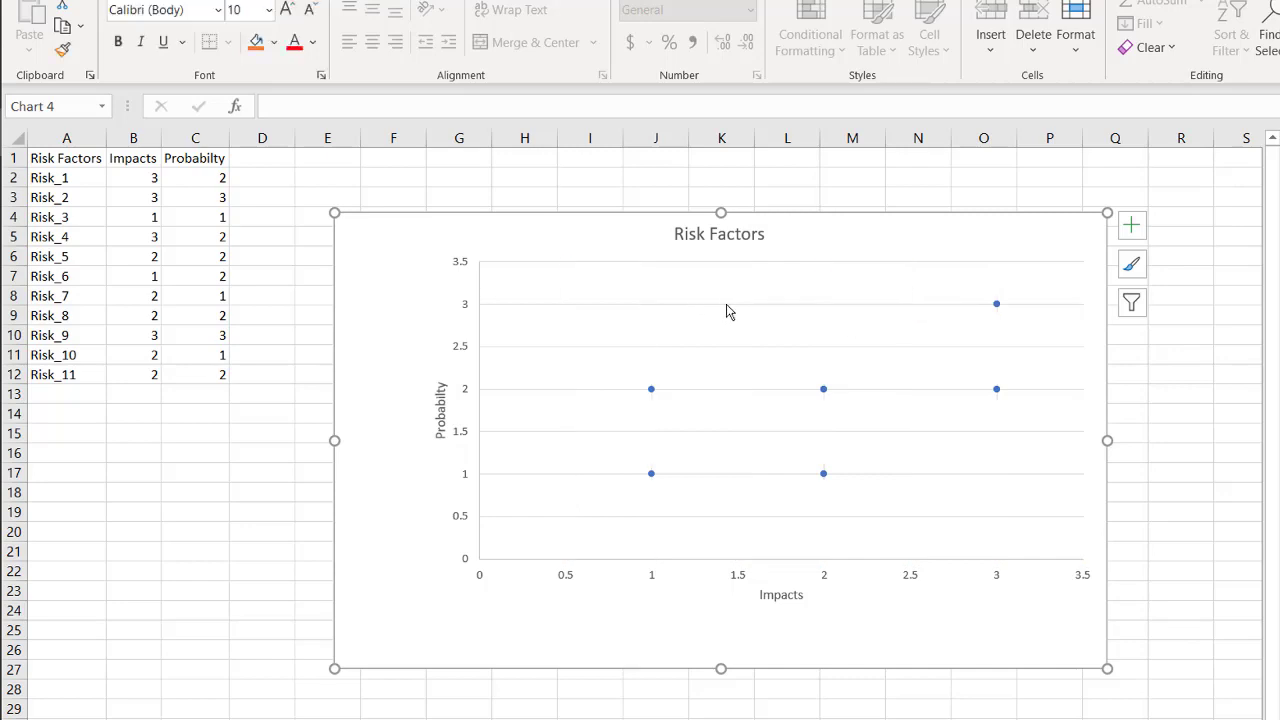
click(727, 305)
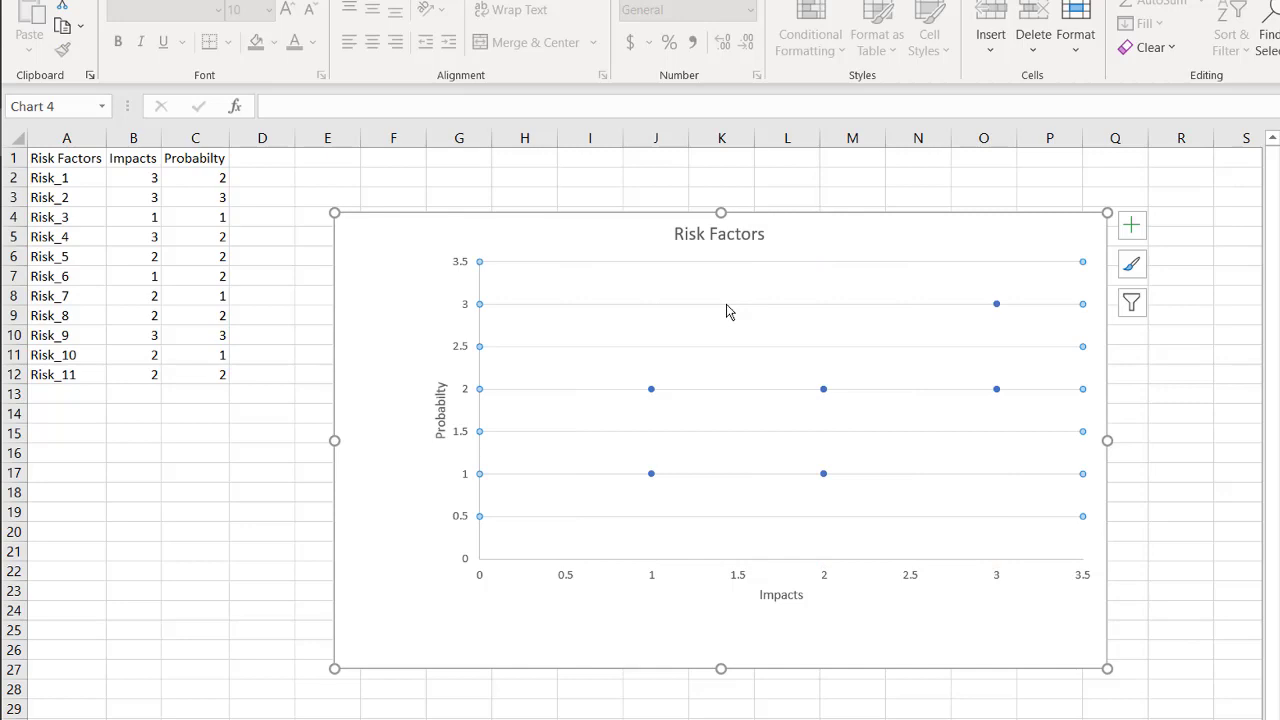
key(Delete)
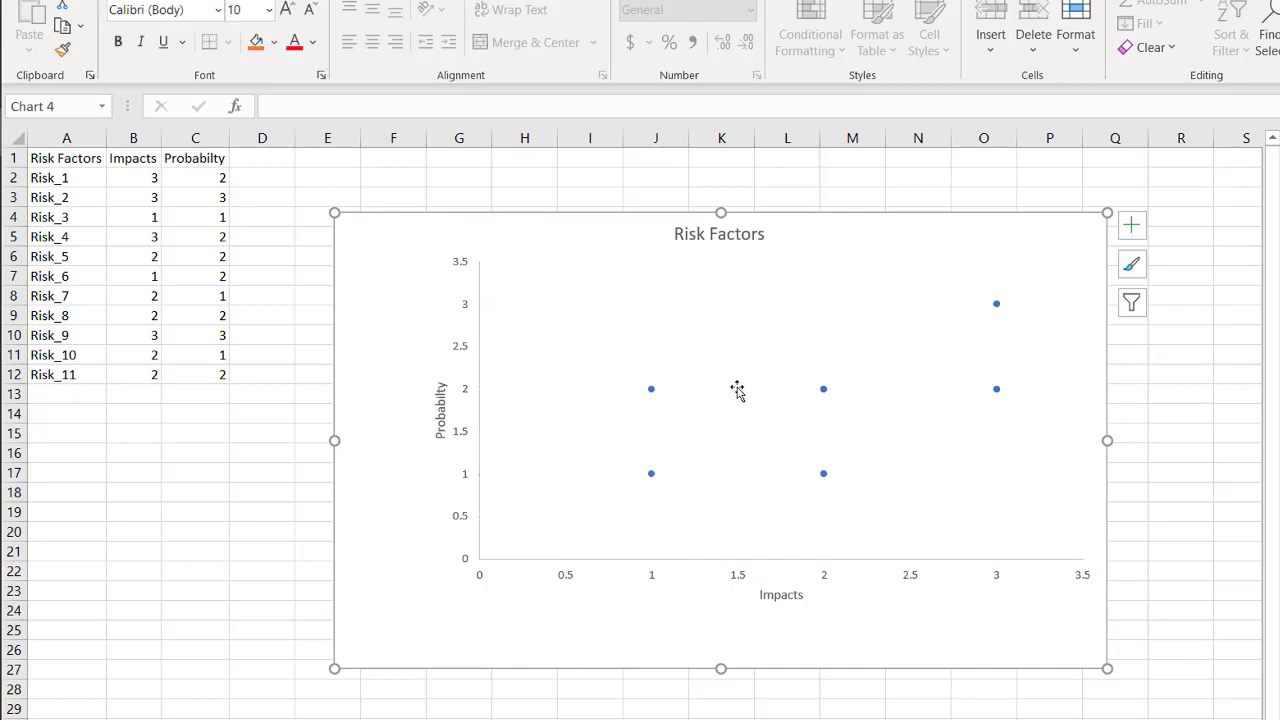
Add value data labels to the scatter points, then right-click the labels for their options
click(651, 390)
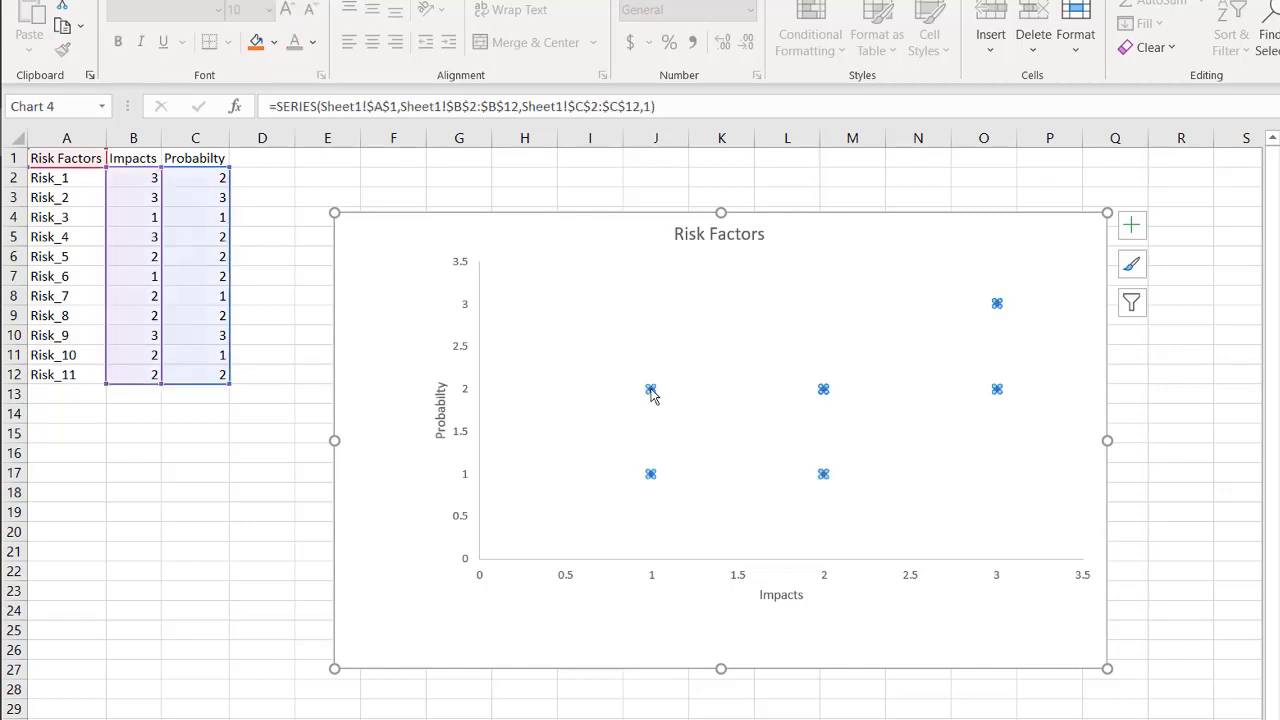
right_click(651, 390)
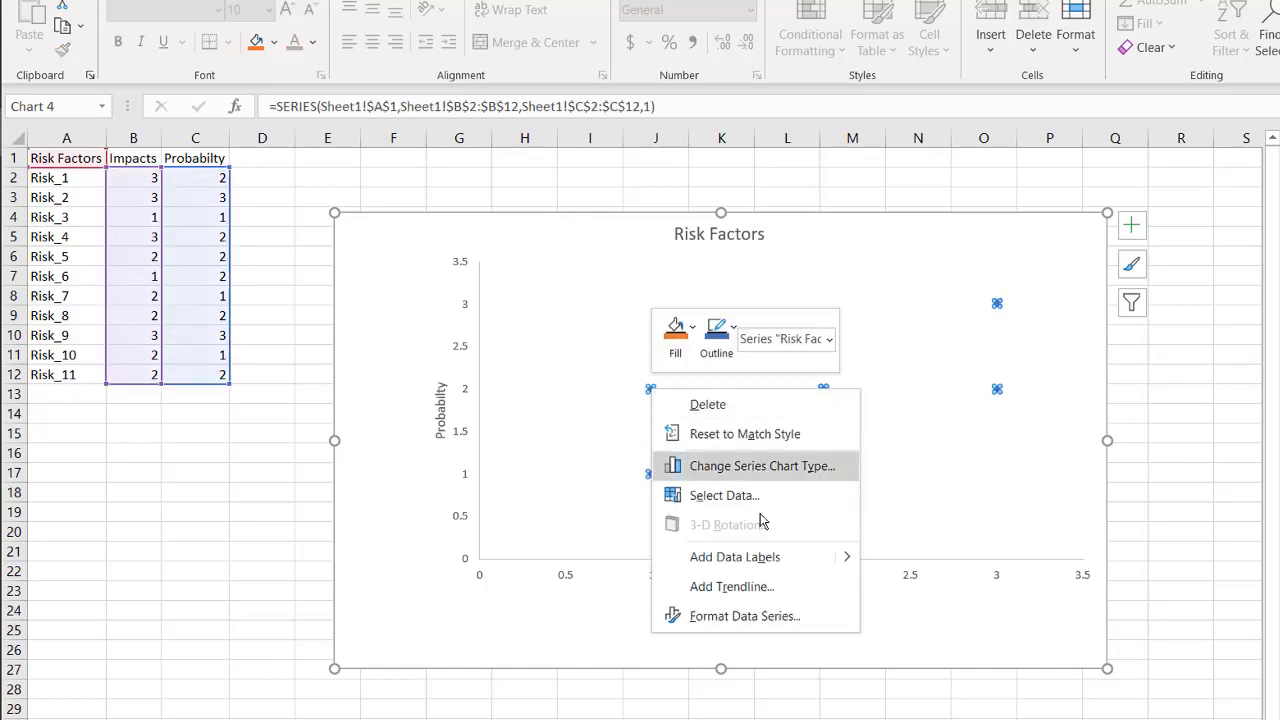
mouse_move(849, 560)
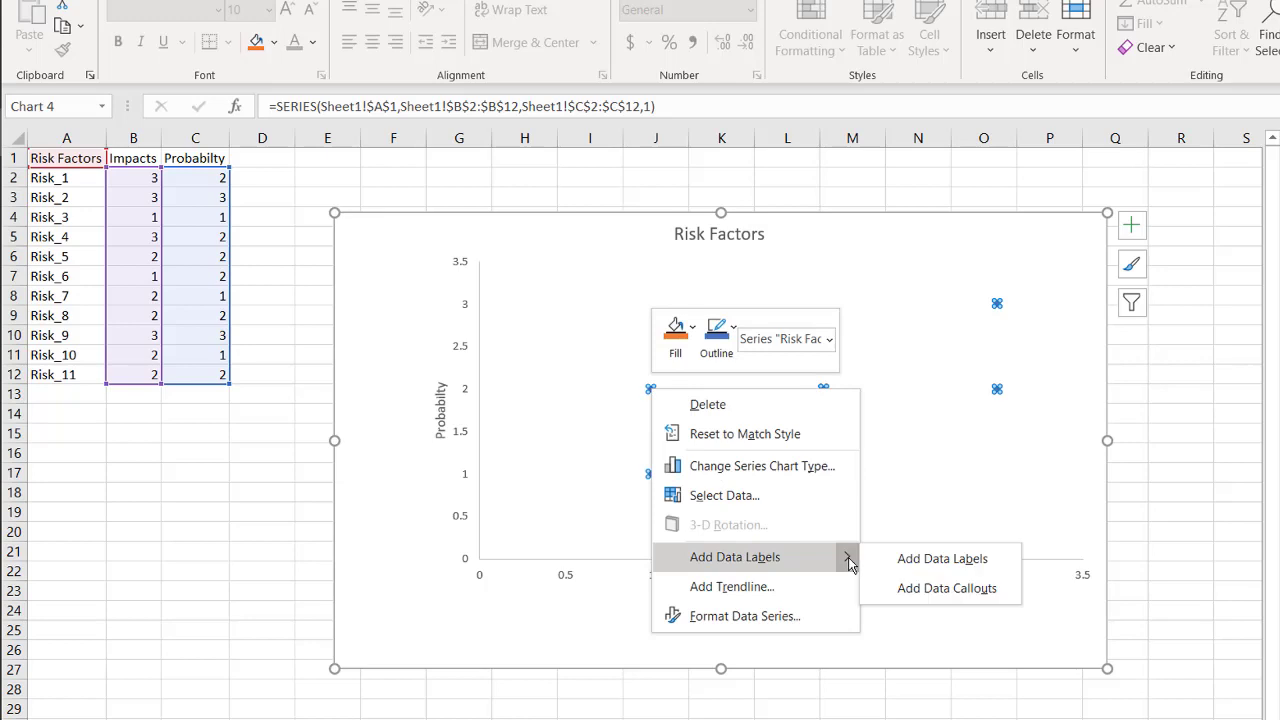
click(902, 563)
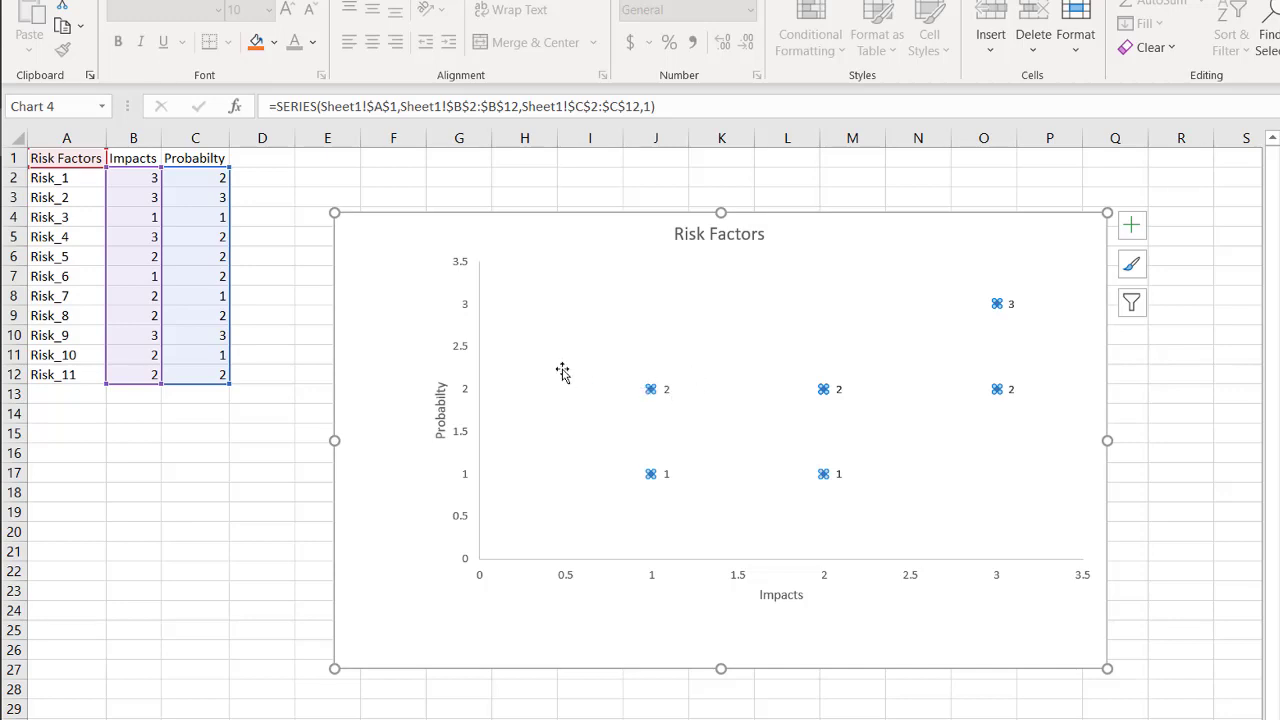
click(666, 393)
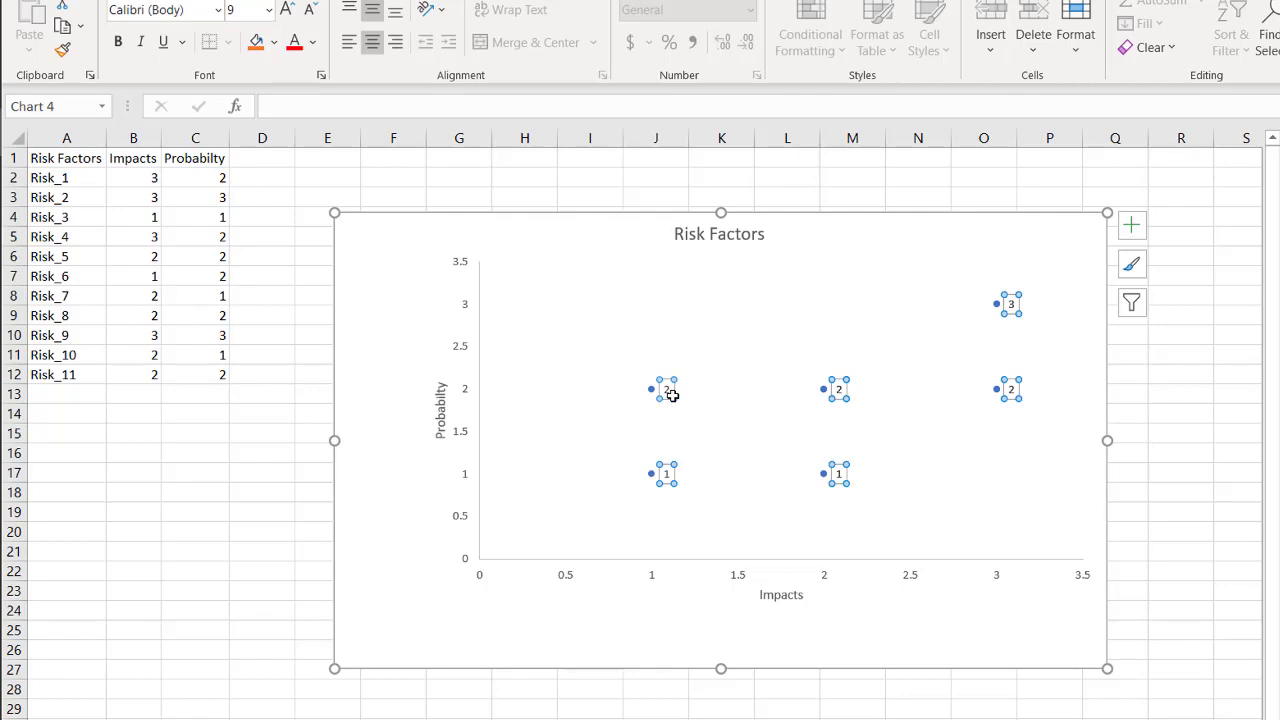
right_click(672, 396)
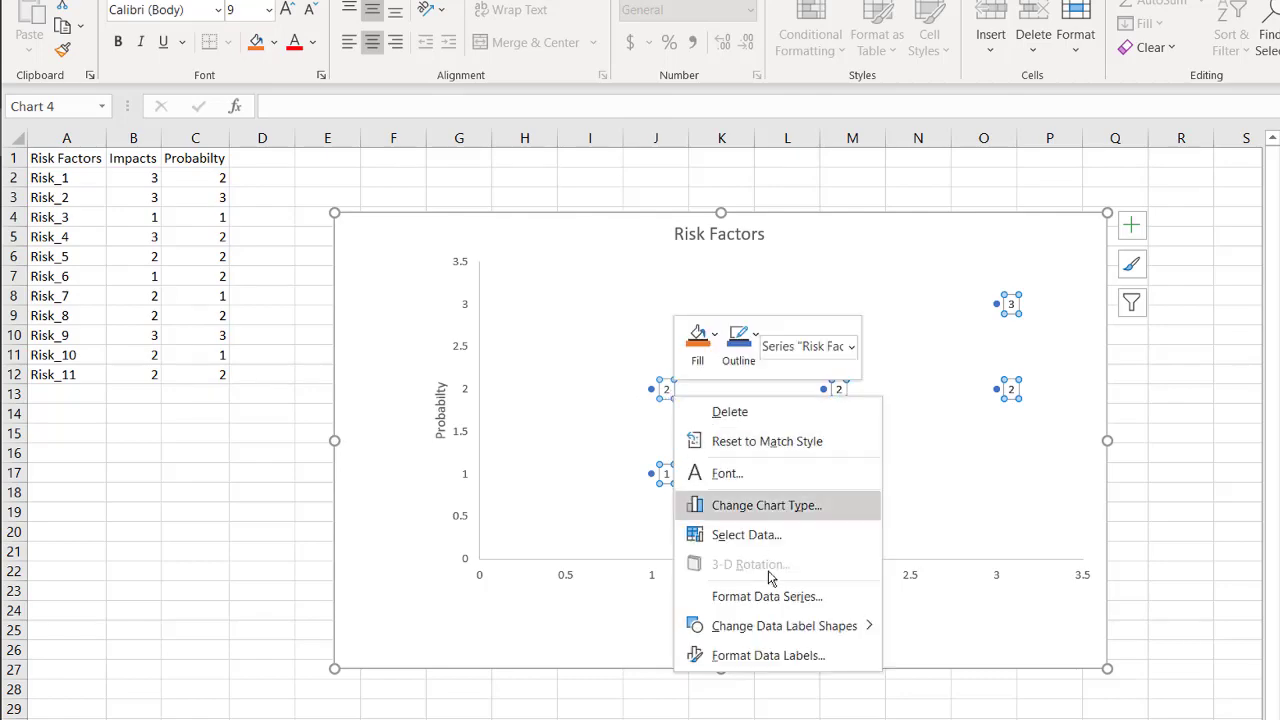
Label the points with risk names from column A and untick Y Value
click(768, 655)
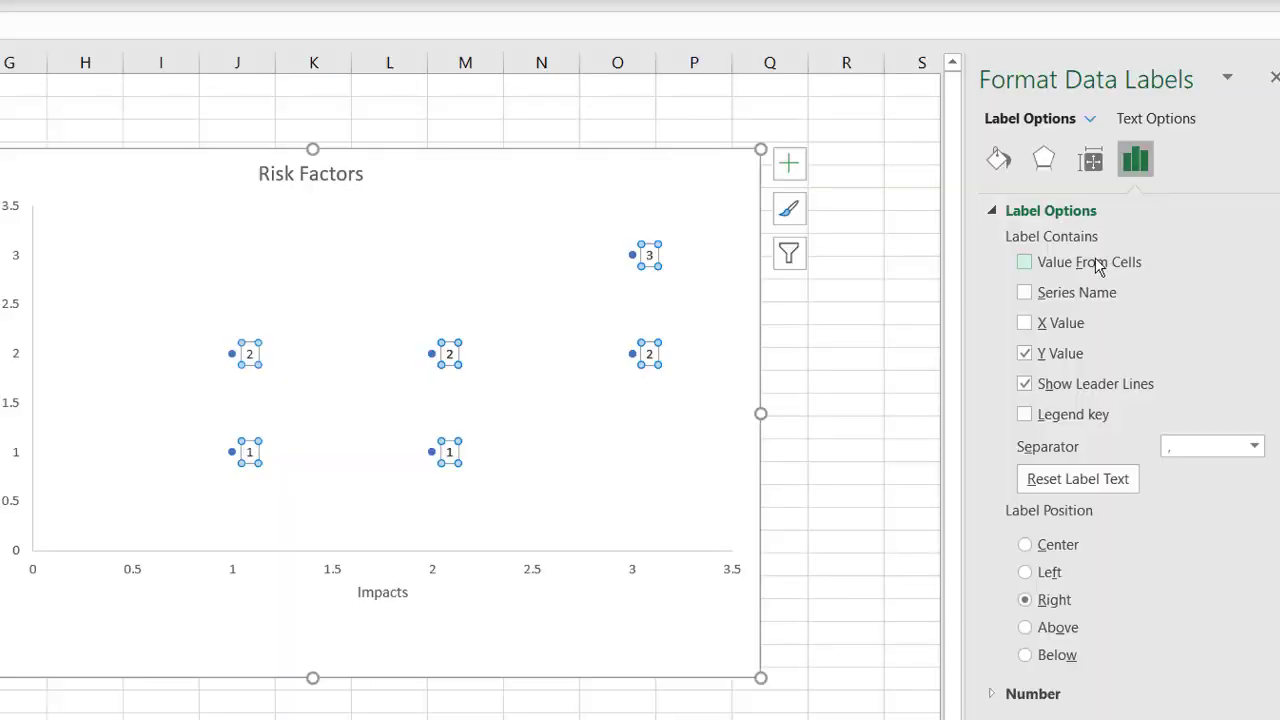
click(1025, 263)
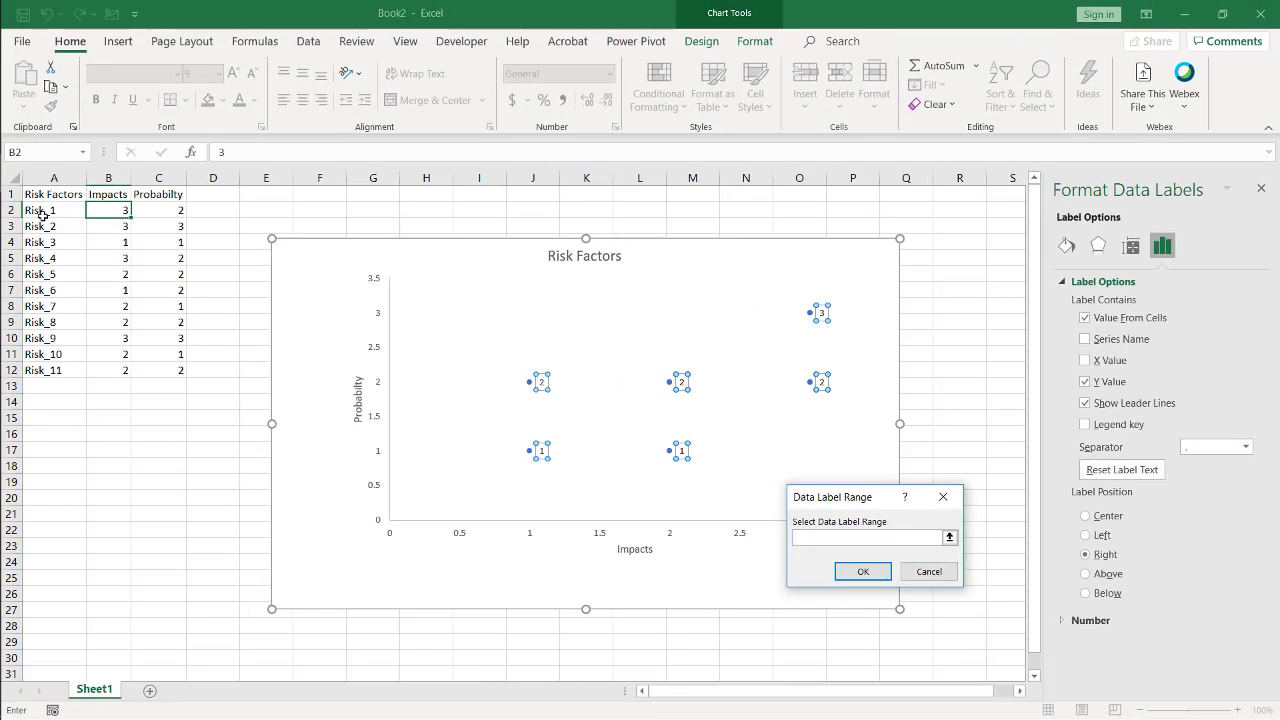
drag(44, 212, 48, 368)
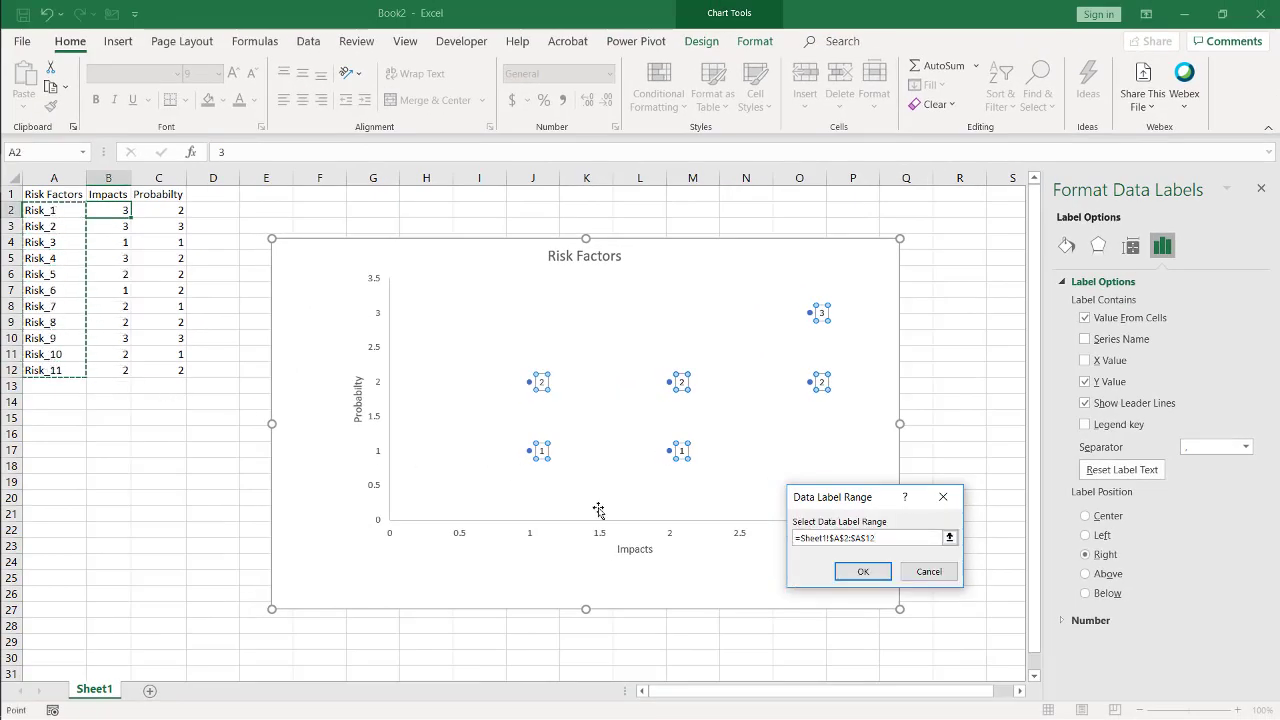
click(860, 572)
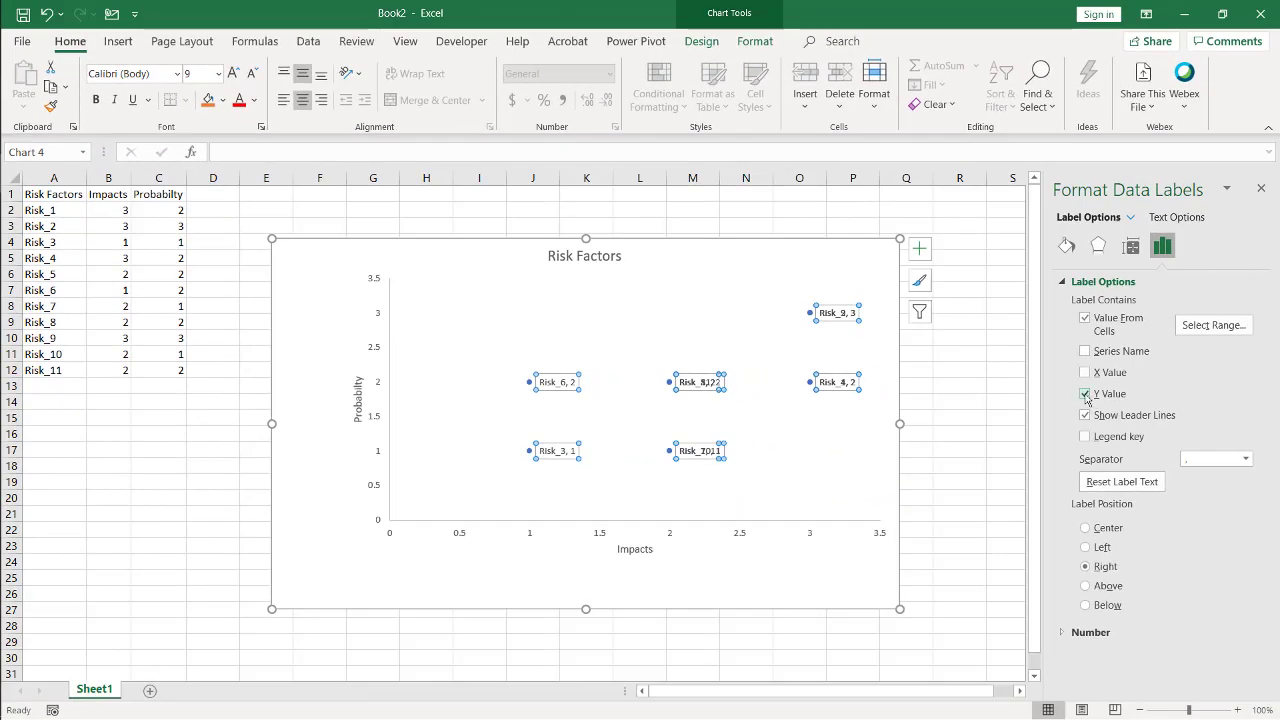
click(1086, 395)
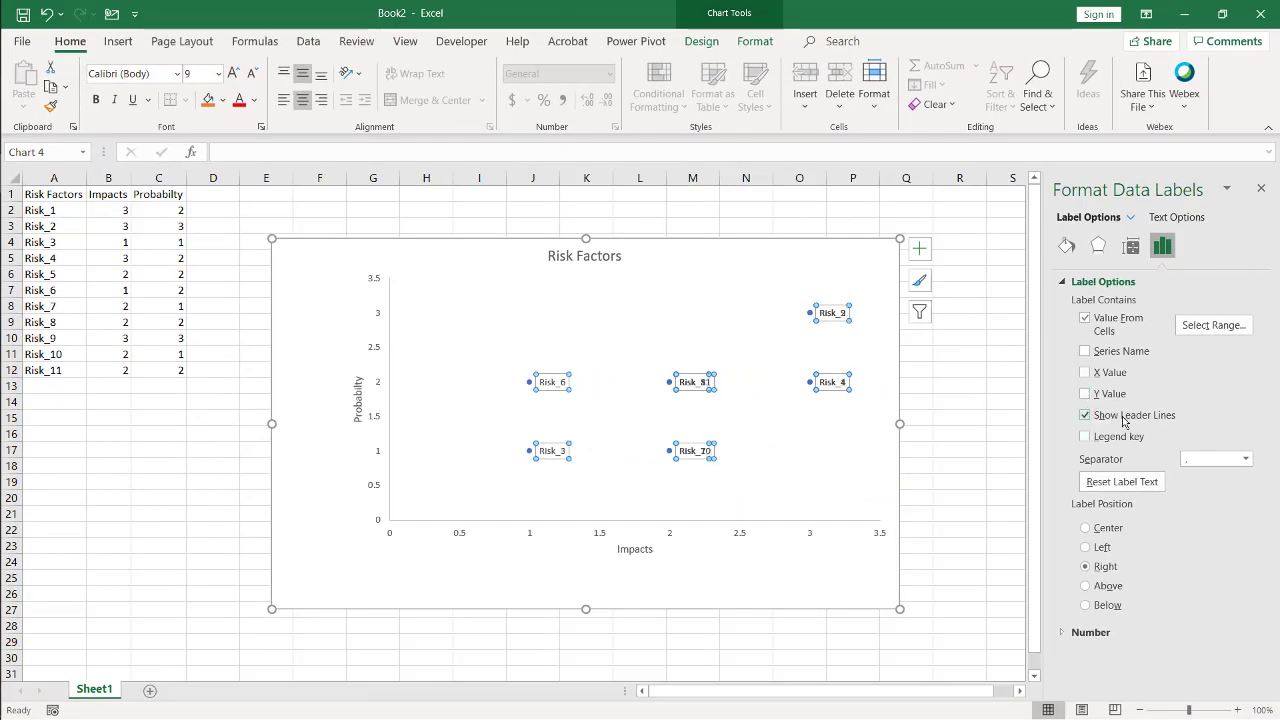
Drag apart the stacked Risk_11, Risk_8, Risk_5 labels and the Risk_10, Risk_7 labels
click(956, 459)
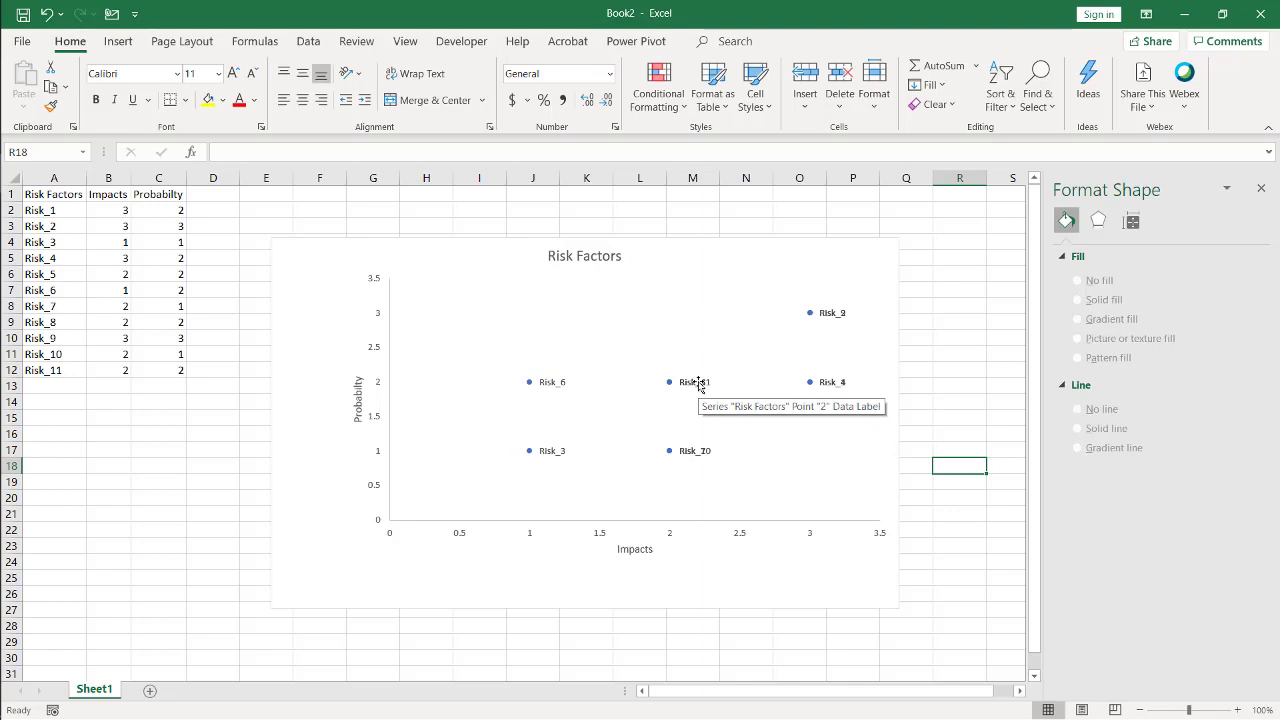
click(699, 382)
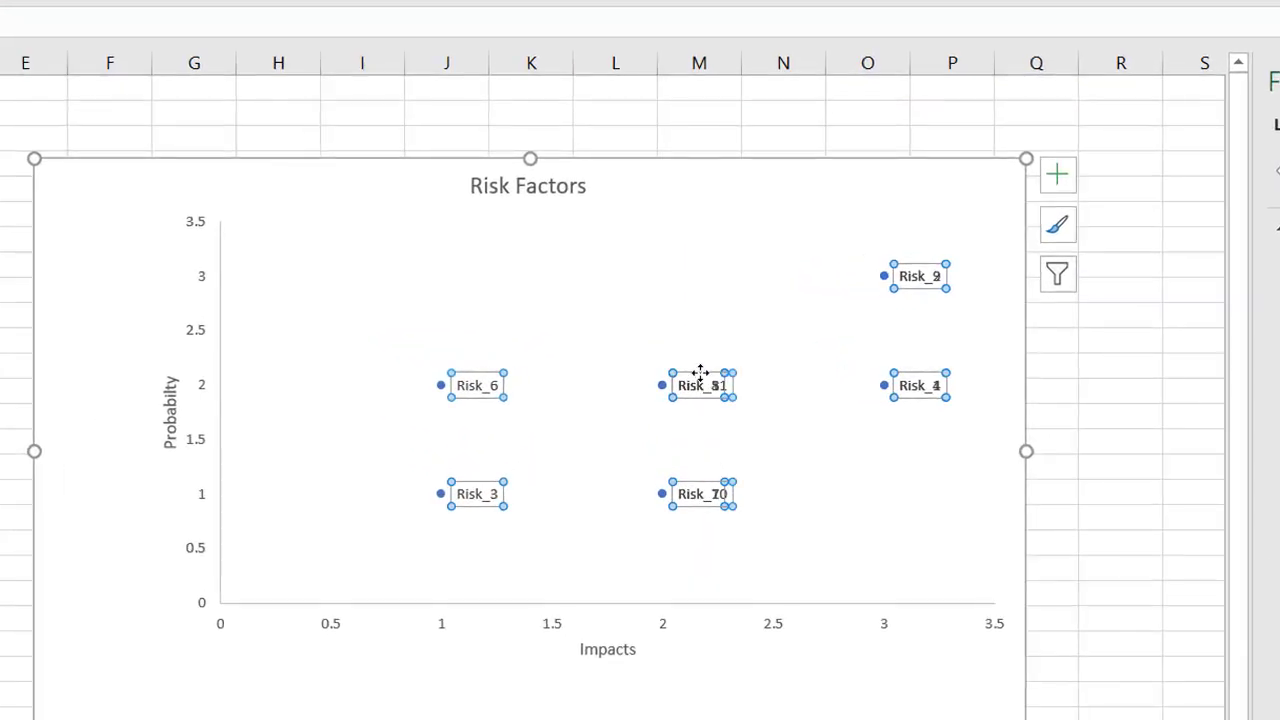
click(700, 382)
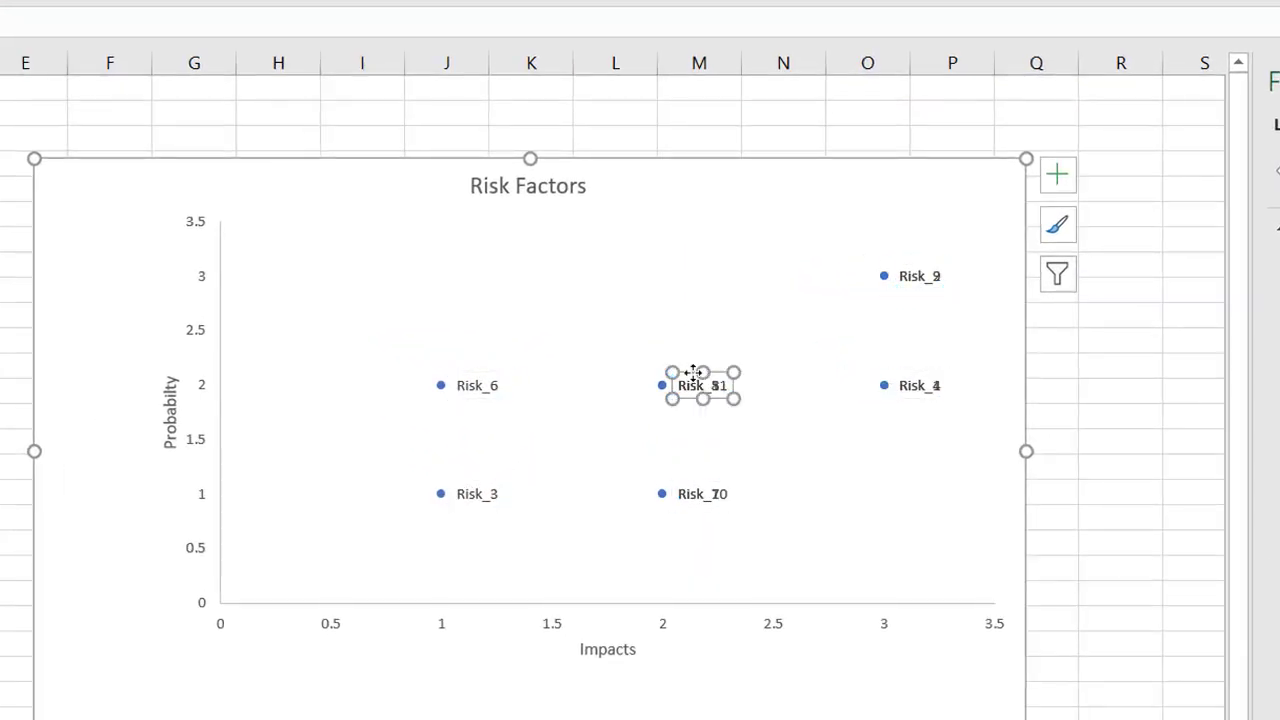
drag(690, 372, 605, 339)
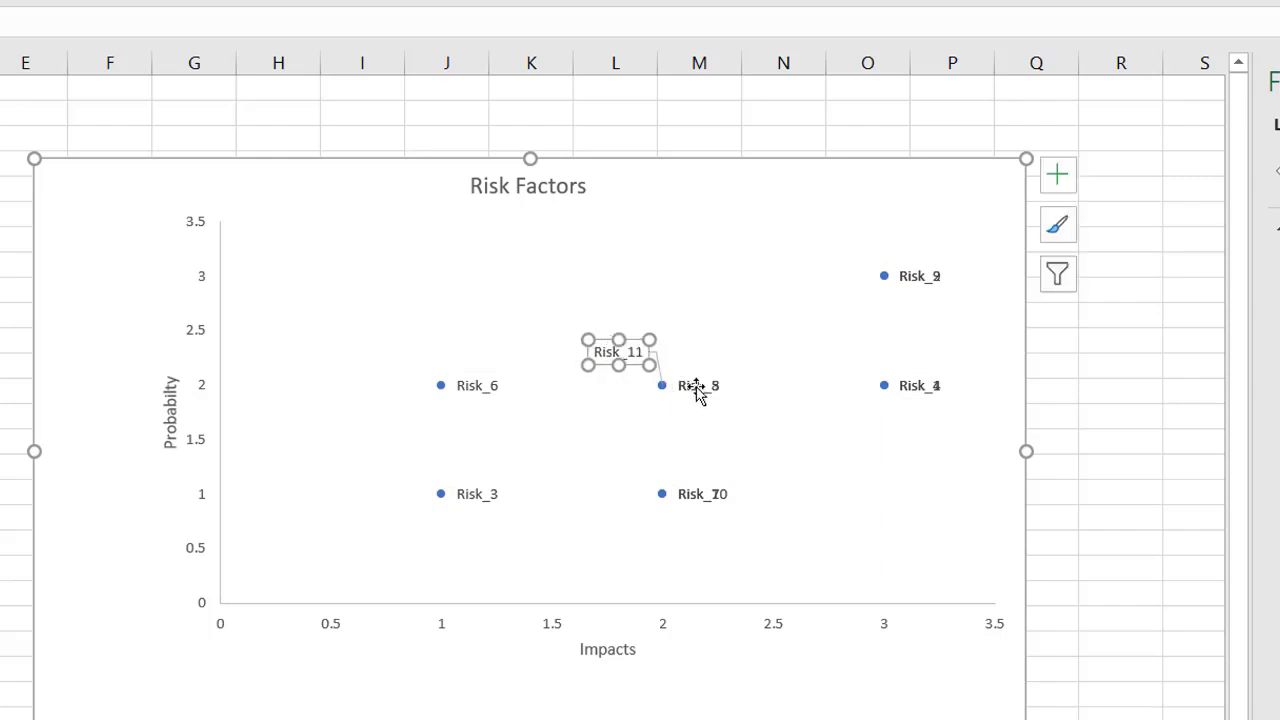
click(697, 387)
drag(683, 397, 683, 437)
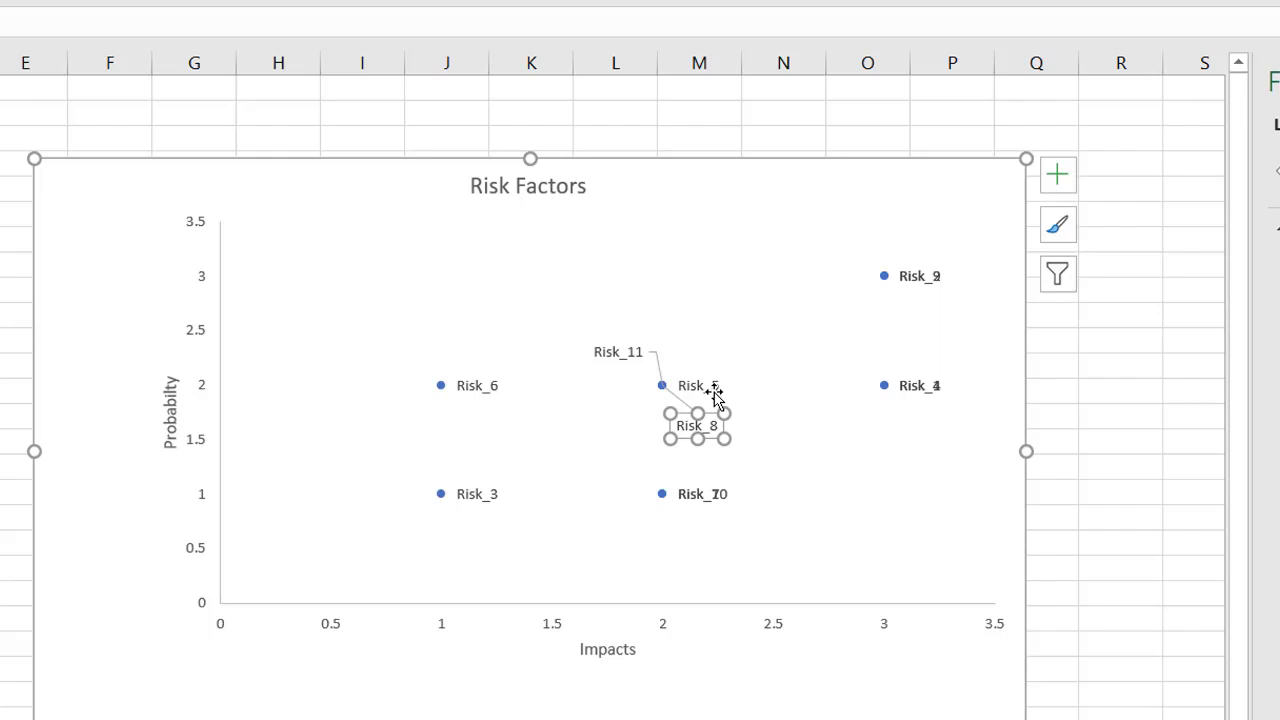
click(700, 384)
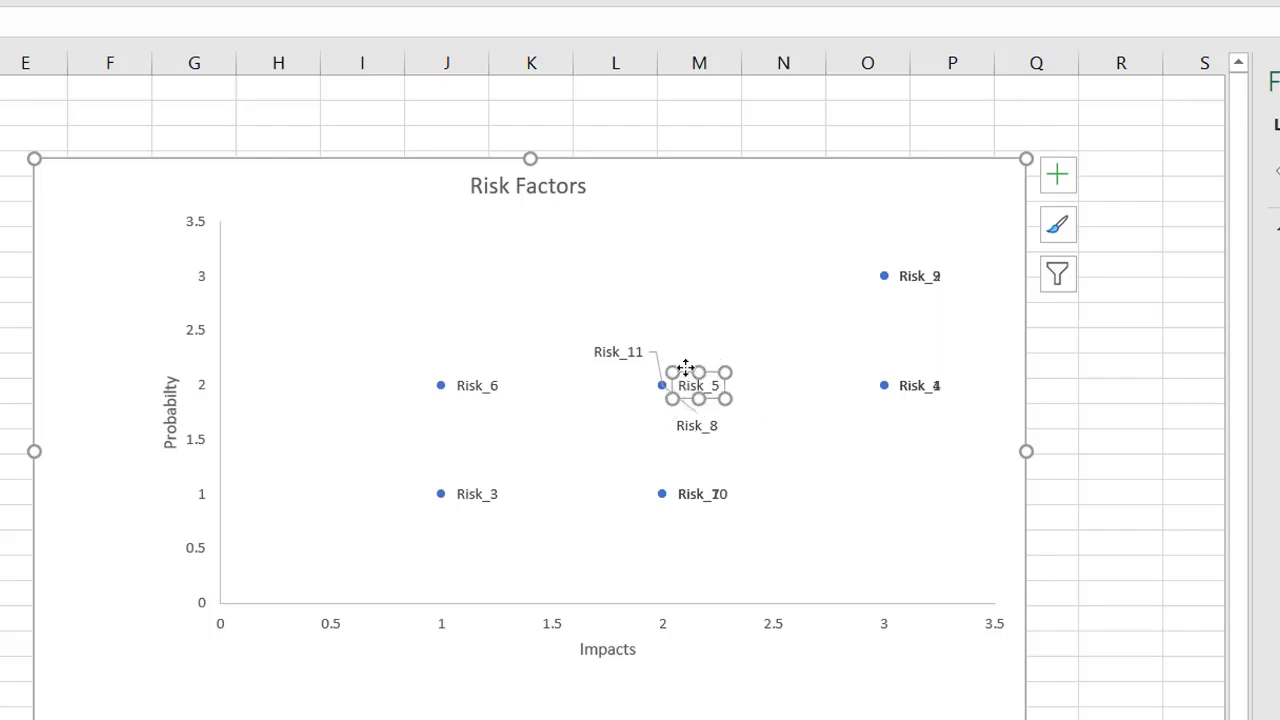
drag(683, 370, 695, 354)
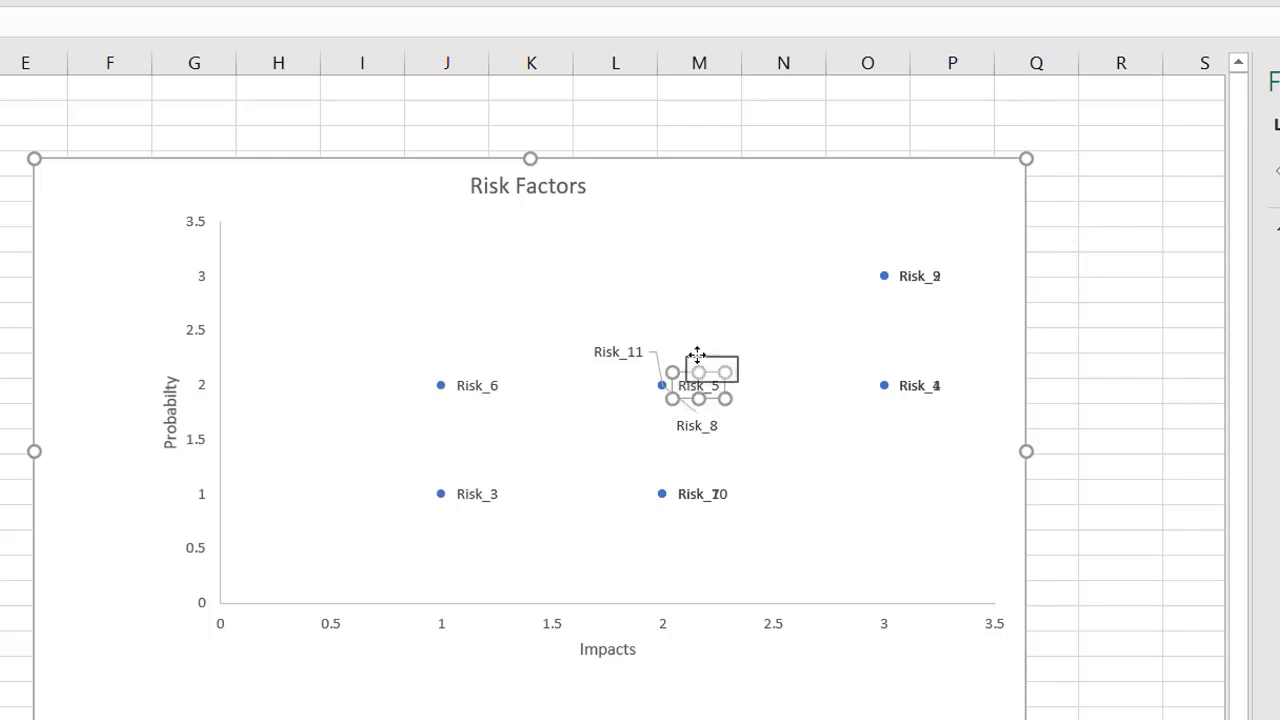
click(699, 493)
drag(690, 481, 610, 448)
click(700, 493)
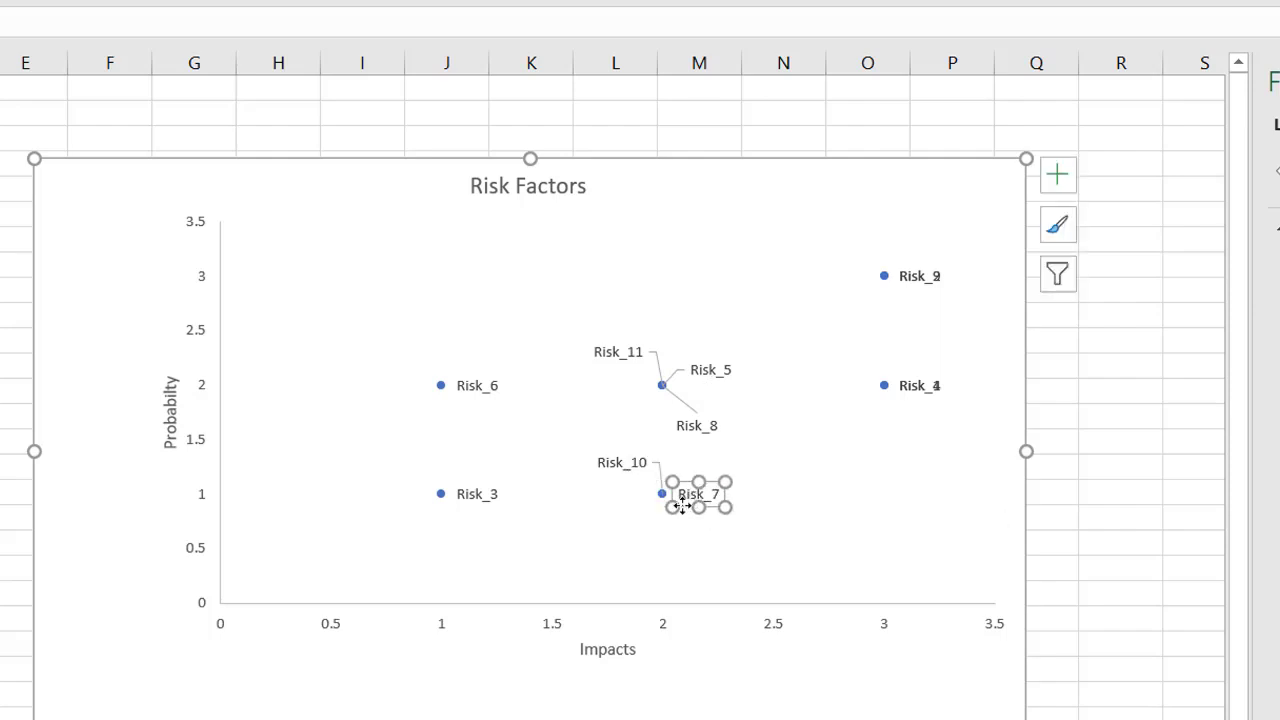
drag(683, 507, 699, 523)
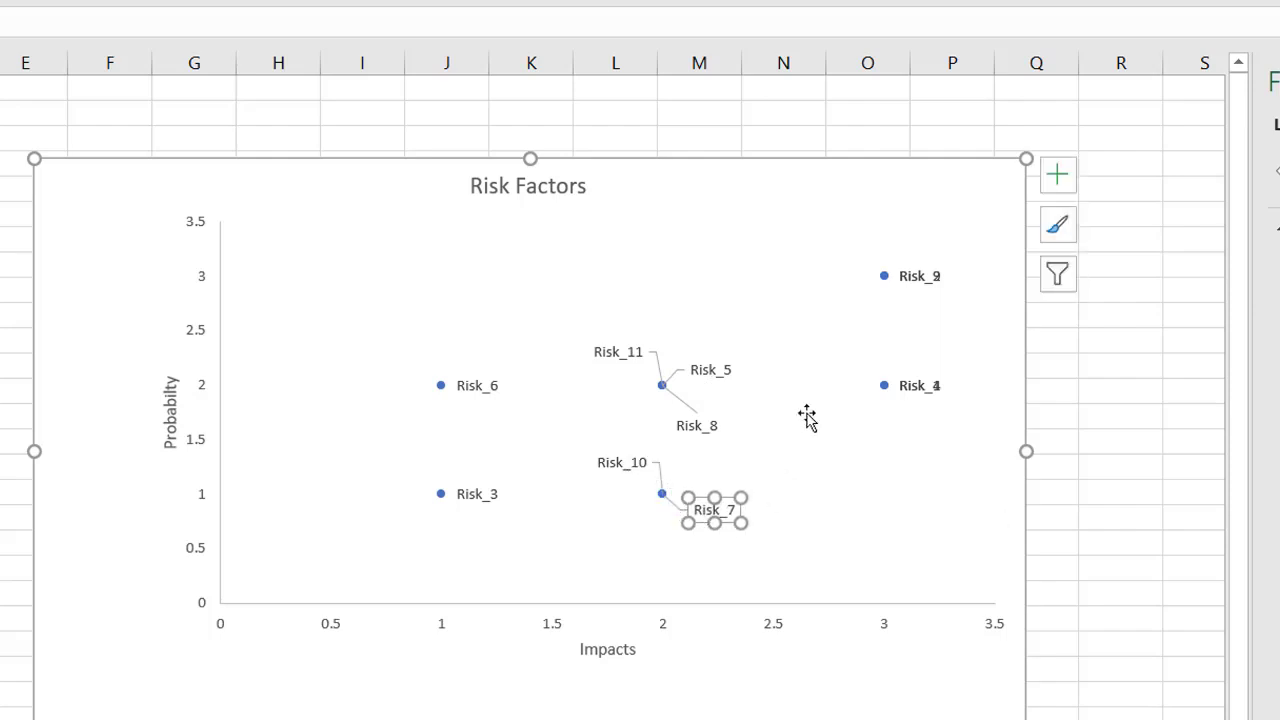
Separate the Risk_9/Risk_2 labels at (3, 3) and Risk_4/Risk_1 at (3, 2)
click(905, 275)
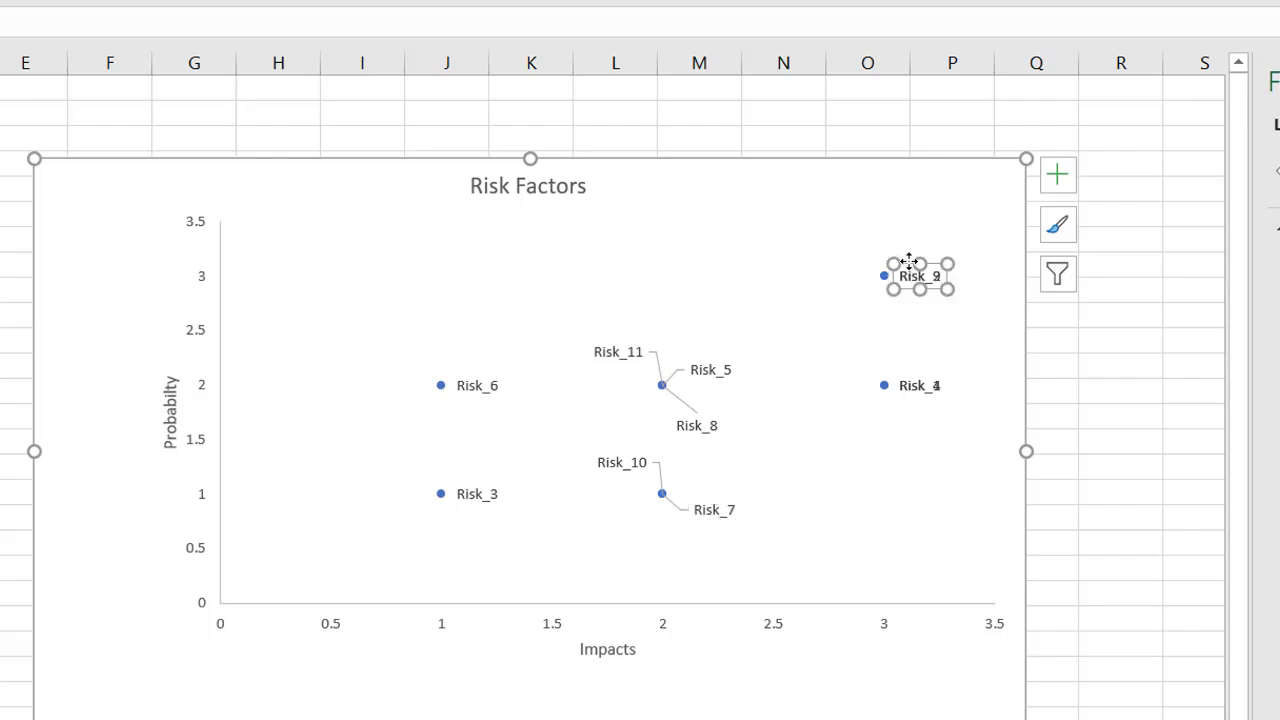
drag(908, 260, 834, 238)
click(921, 278)
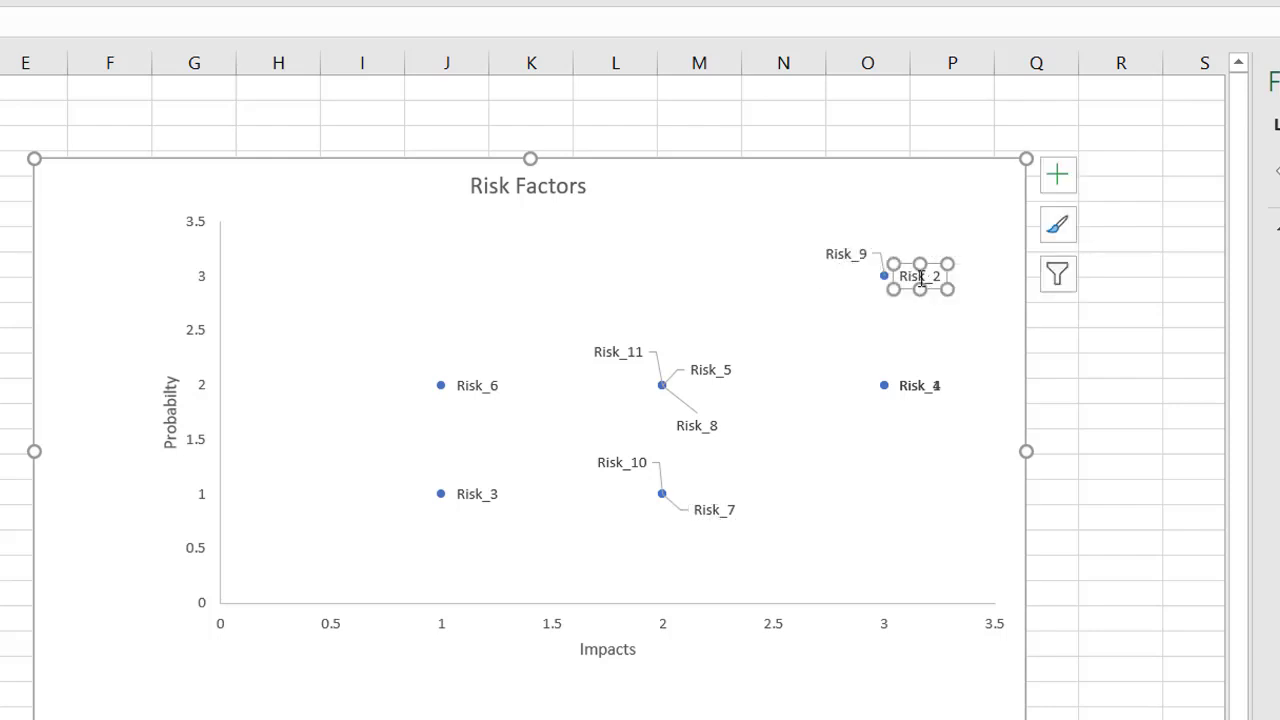
drag(905, 287, 915, 298)
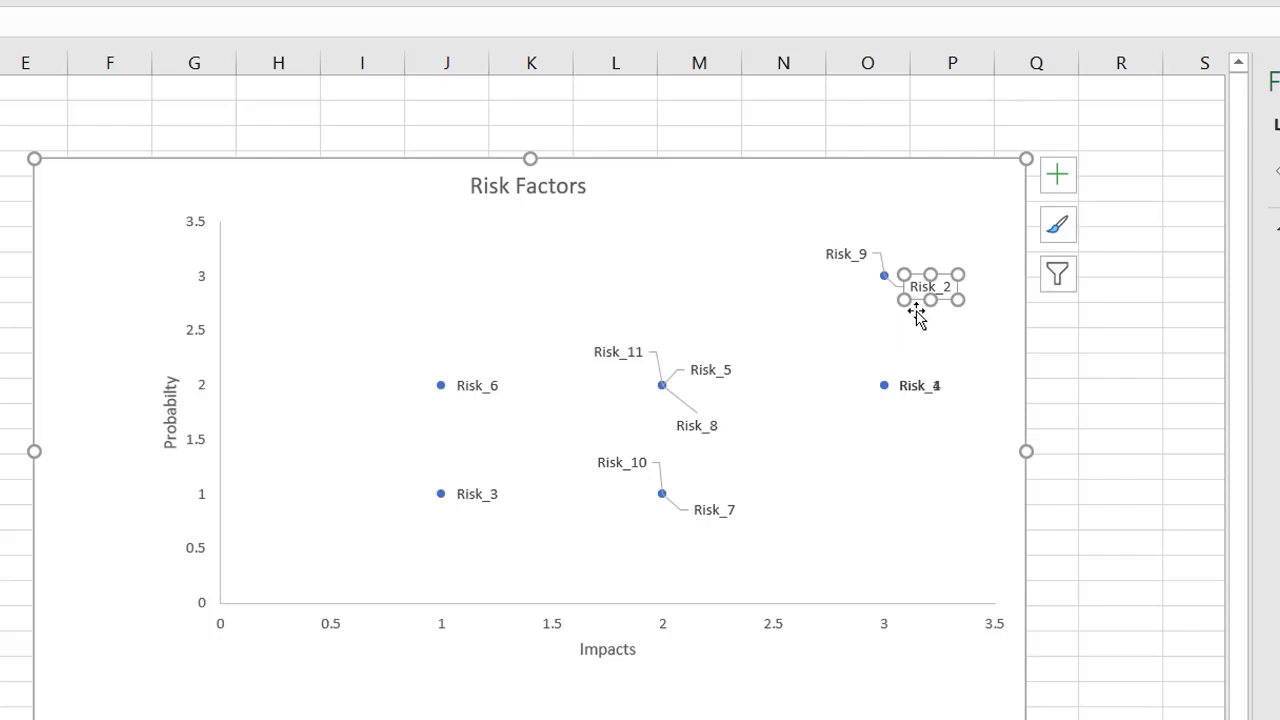
click(905, 381)
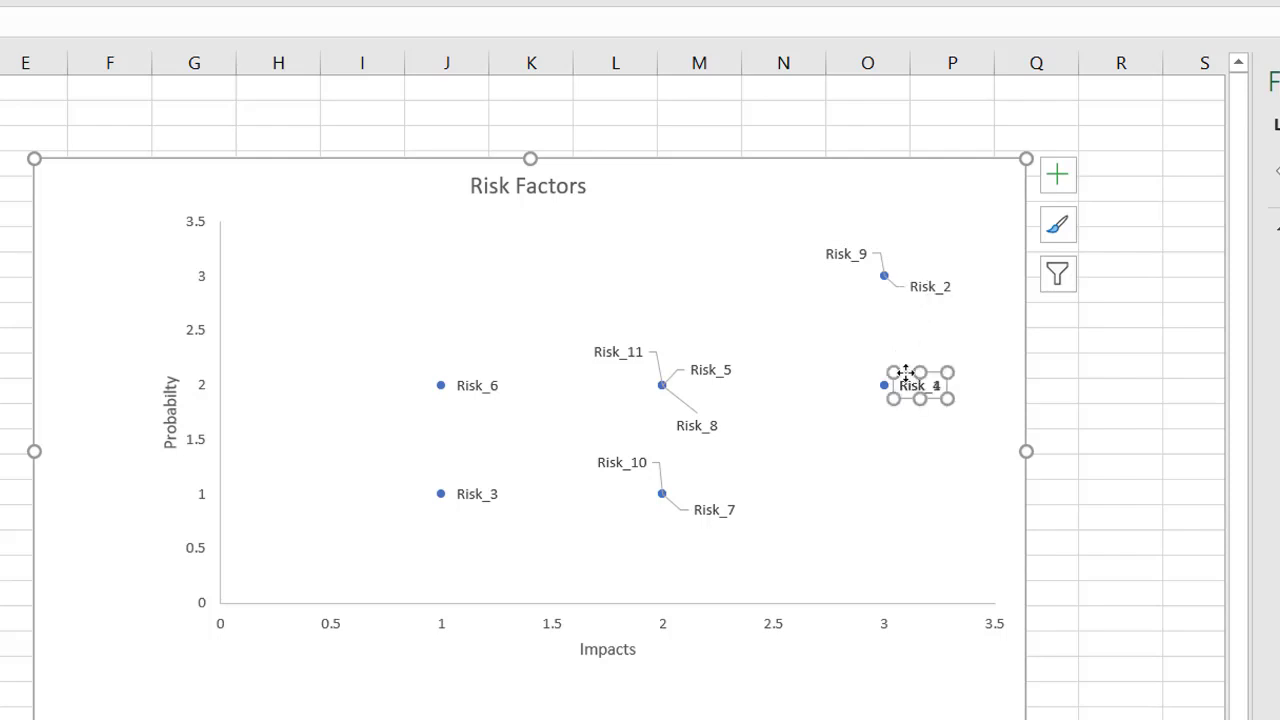
drag(905, 372, 843, 351)
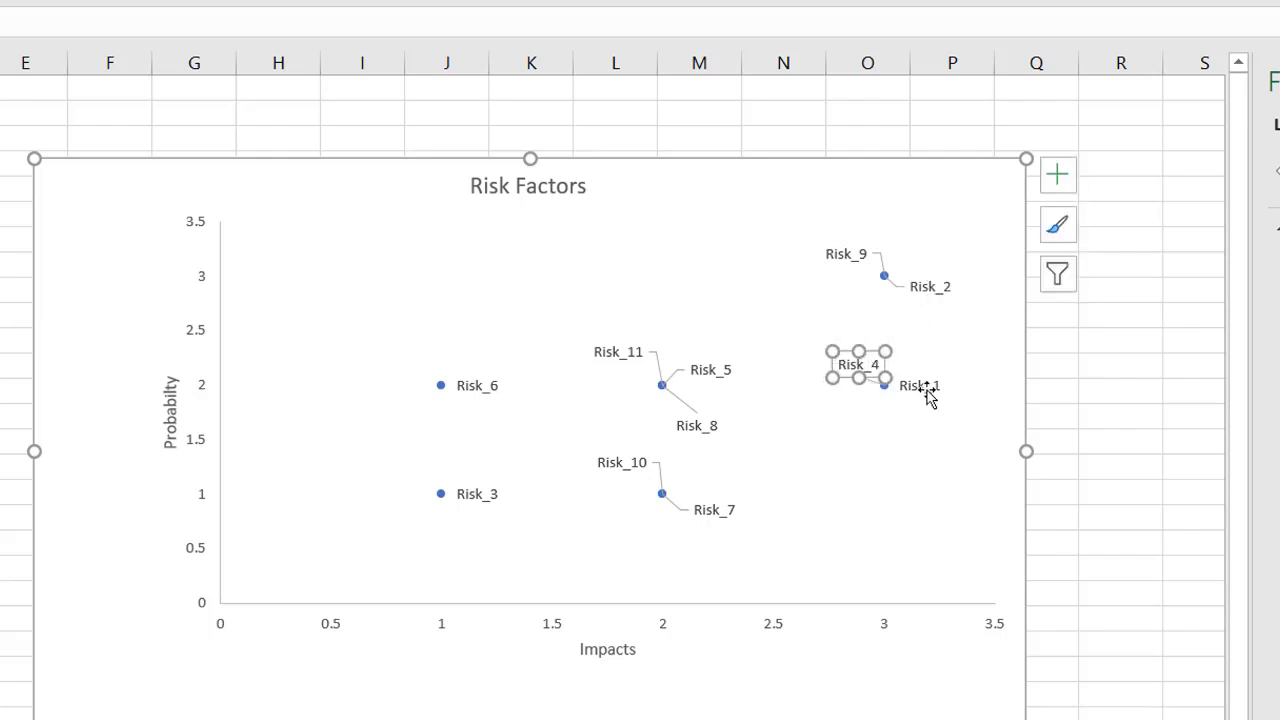
click(921, 388)
drag(907, 397, 920, 421)
click(848, 497)
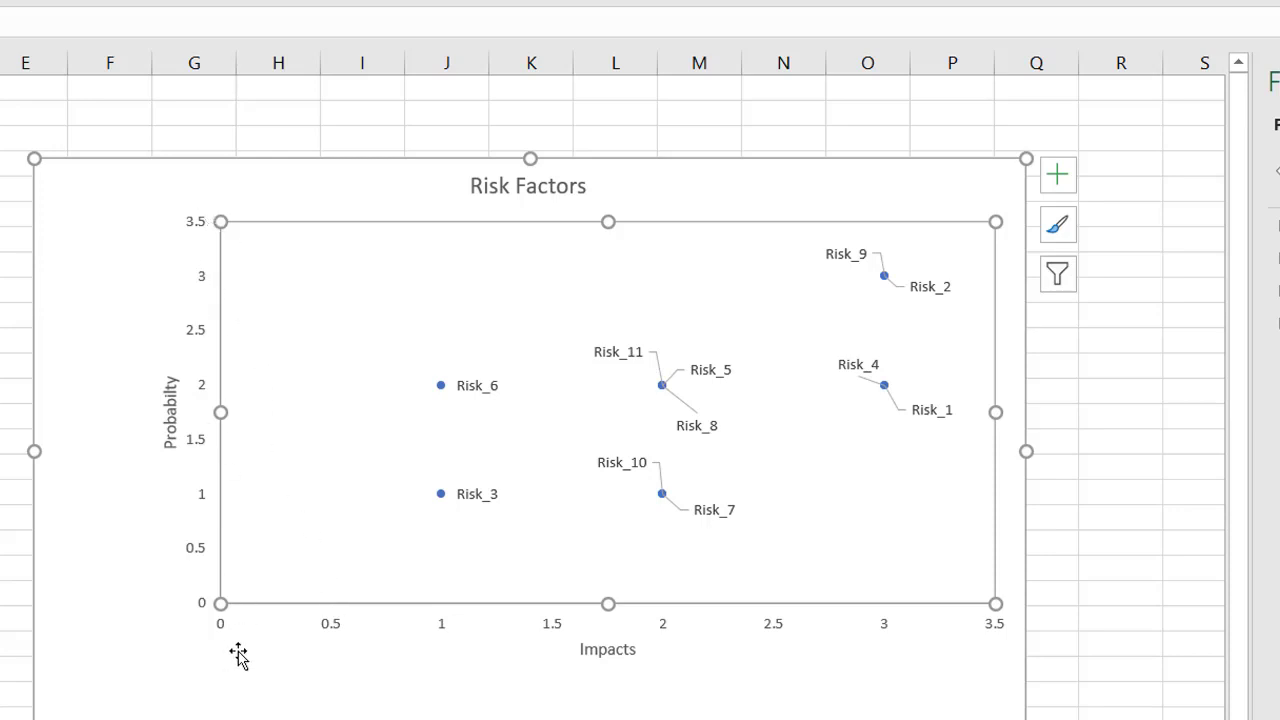
Delete the horizontal axis, then undo to restore it
click(543, 618)
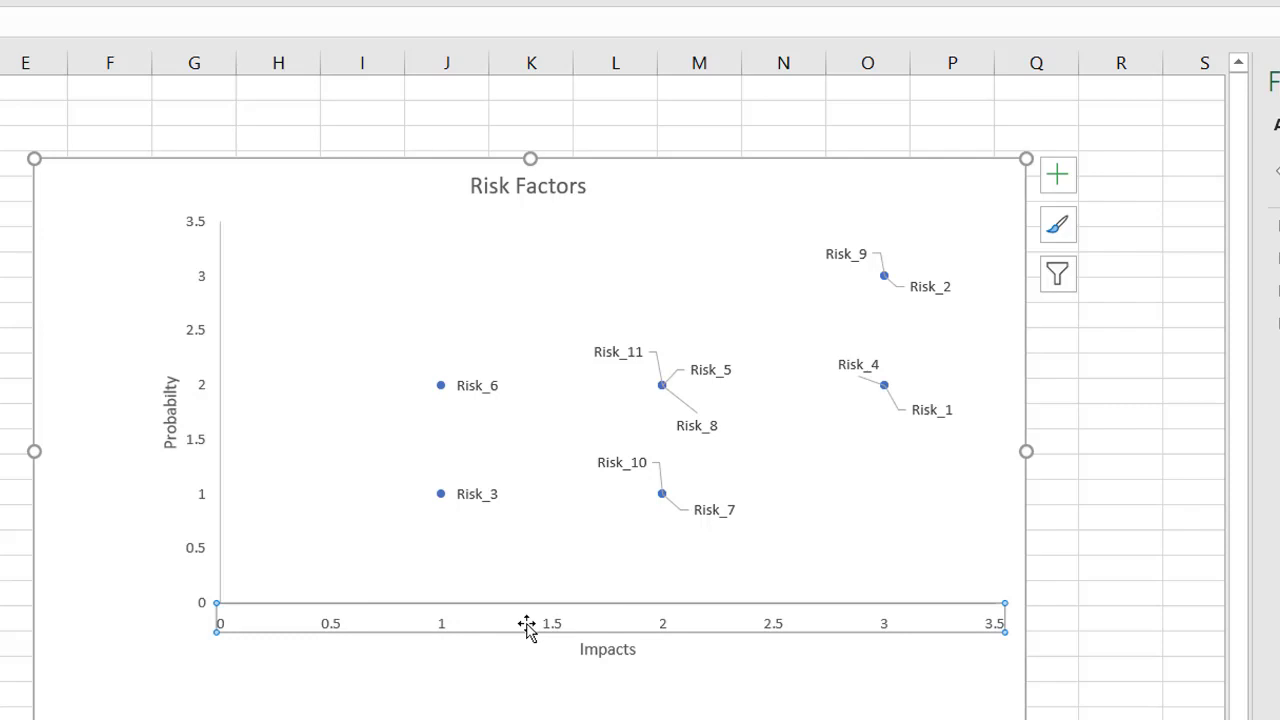
click(202, 405)
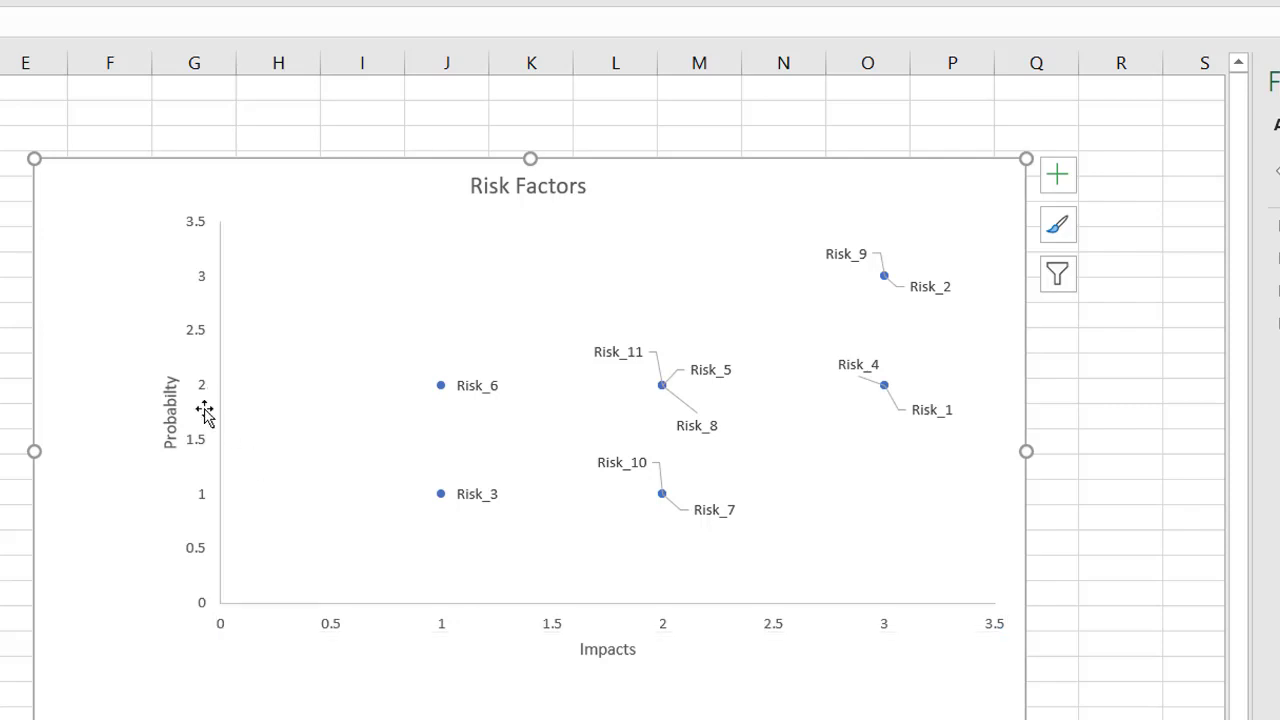
click(440, 632)
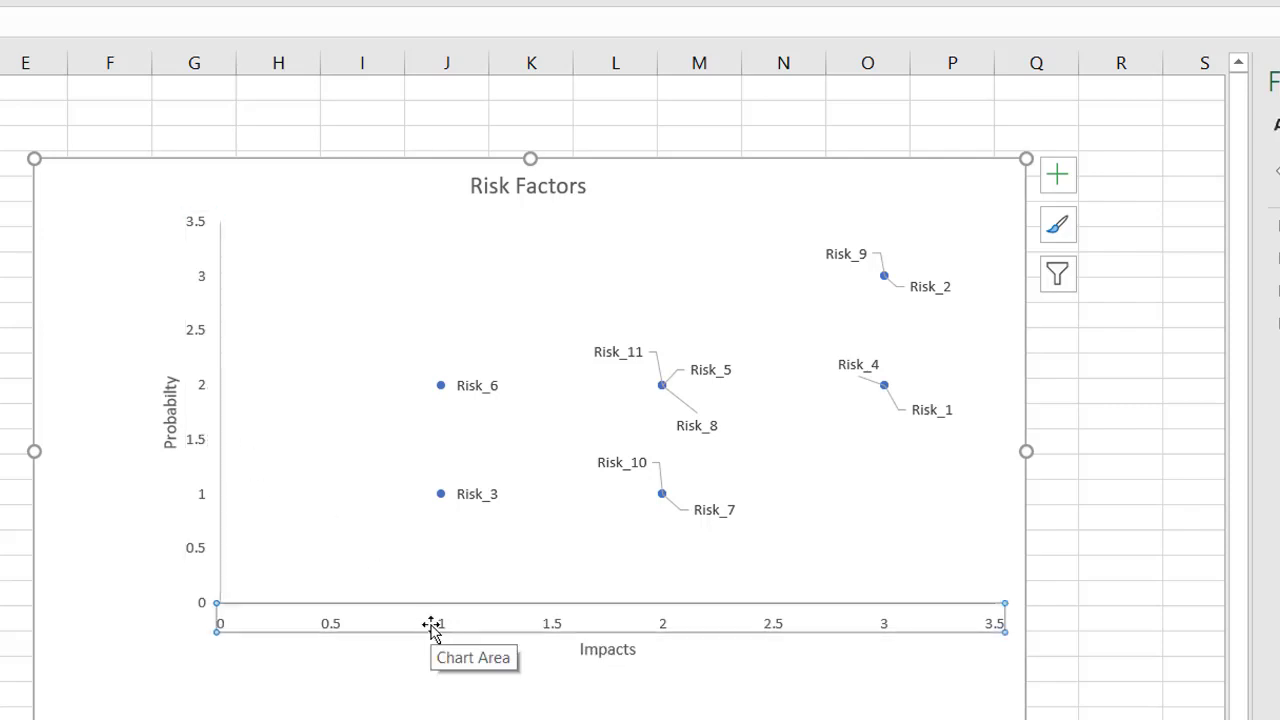
key(Delete)
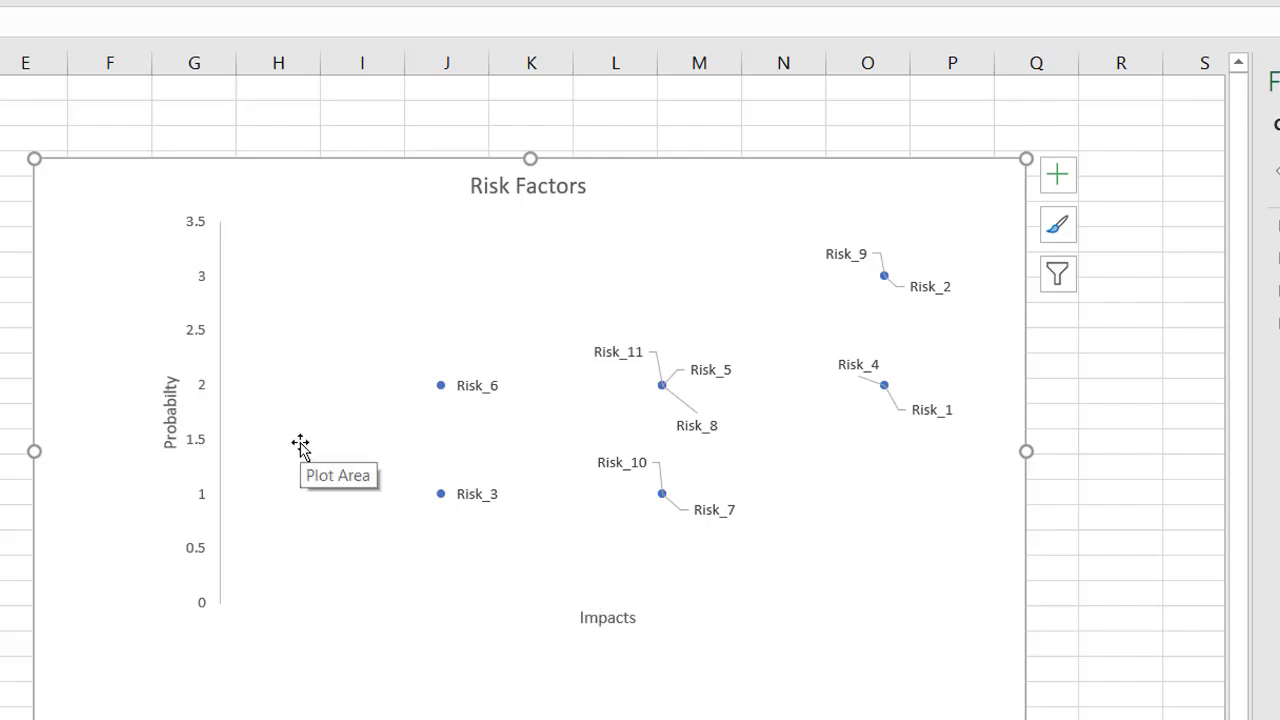
key(ctrl+z)
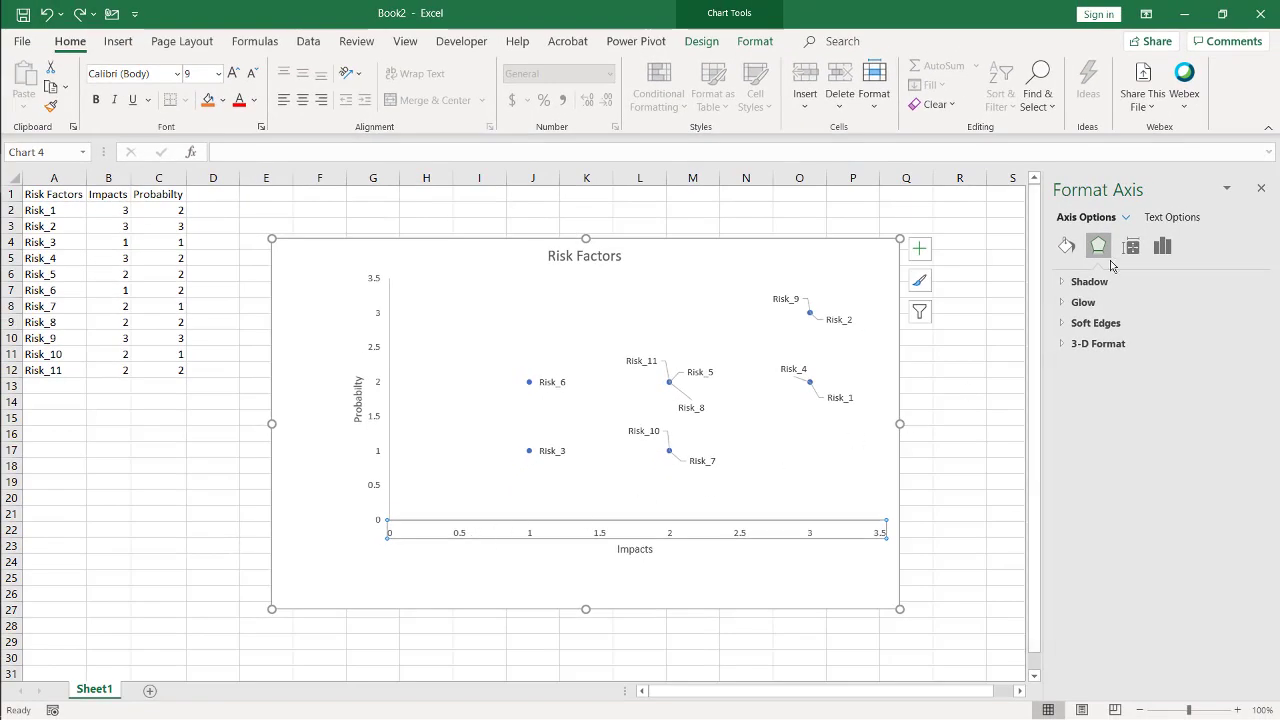
Set the text fill of both axes' number labels to No fill
click(1181, 215)
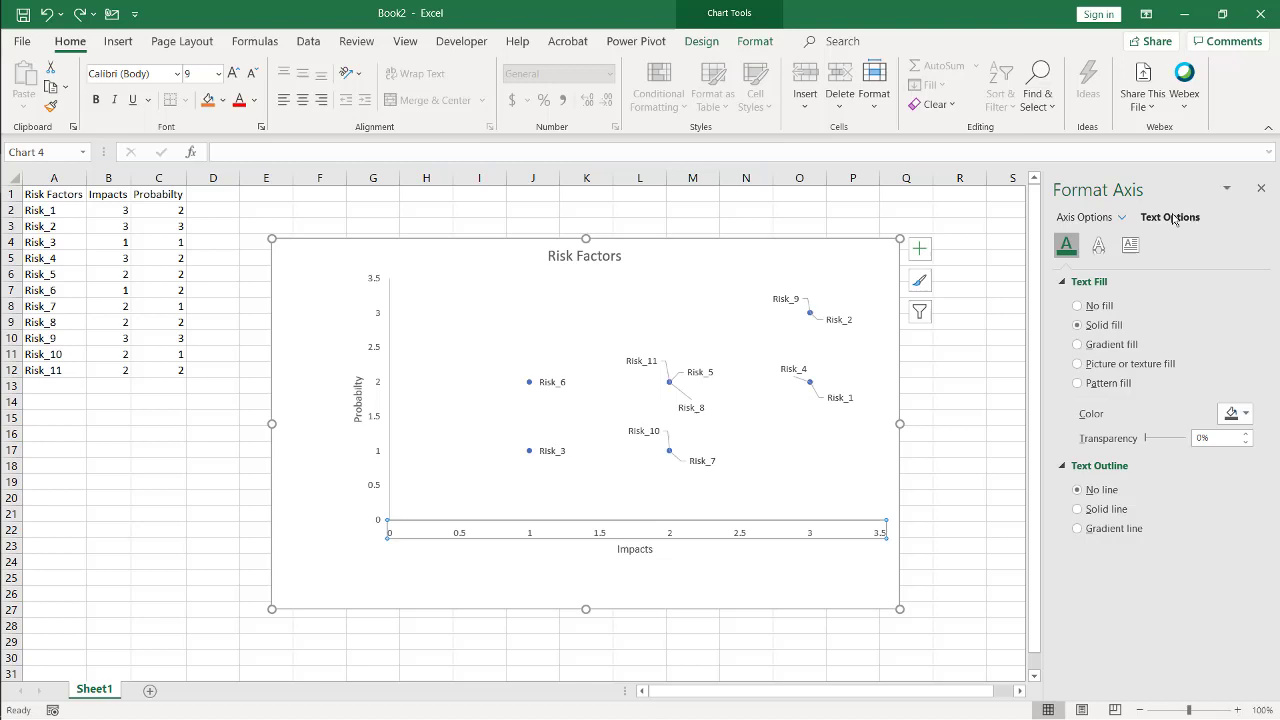
click(1077, 307)
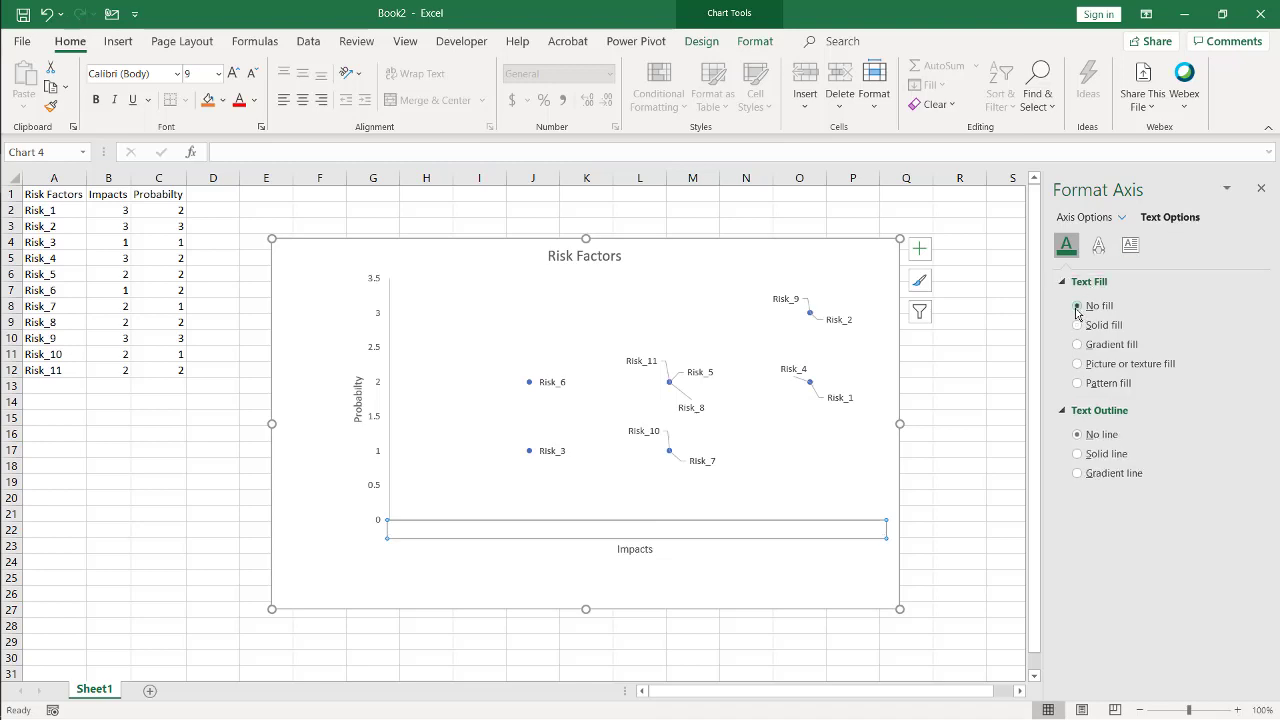
click(374, 425)
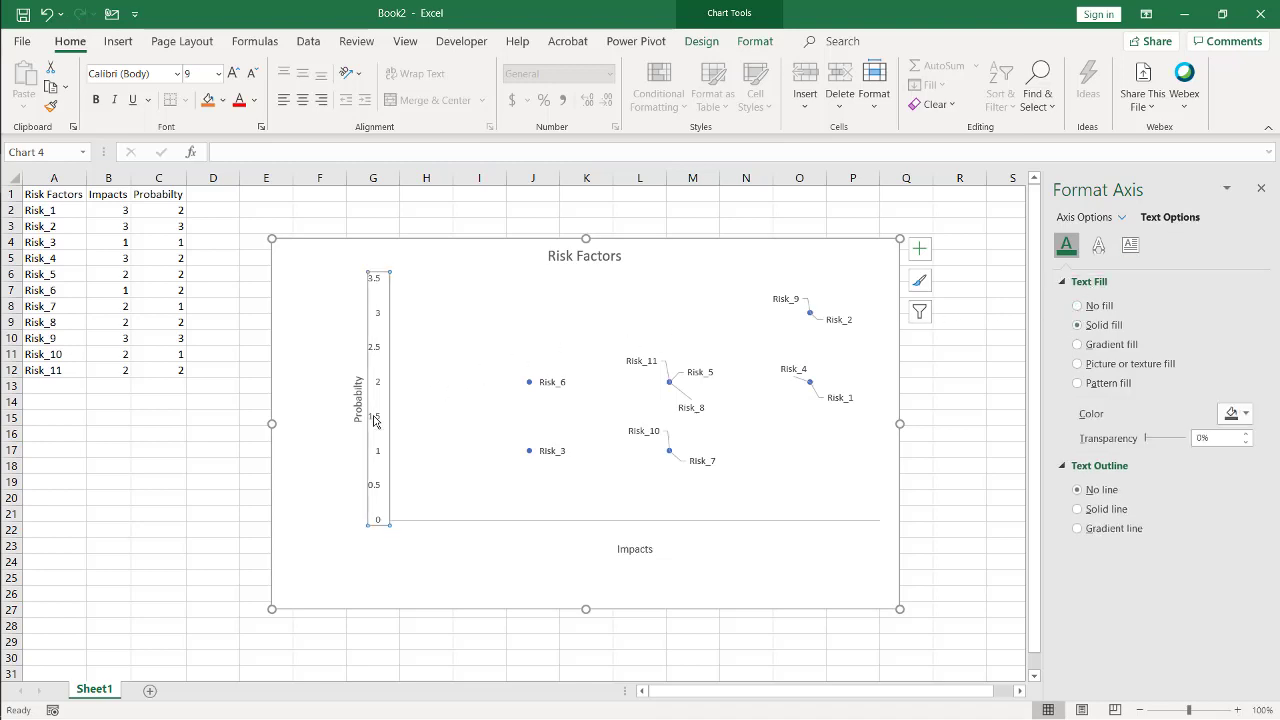
click(1077, 307)
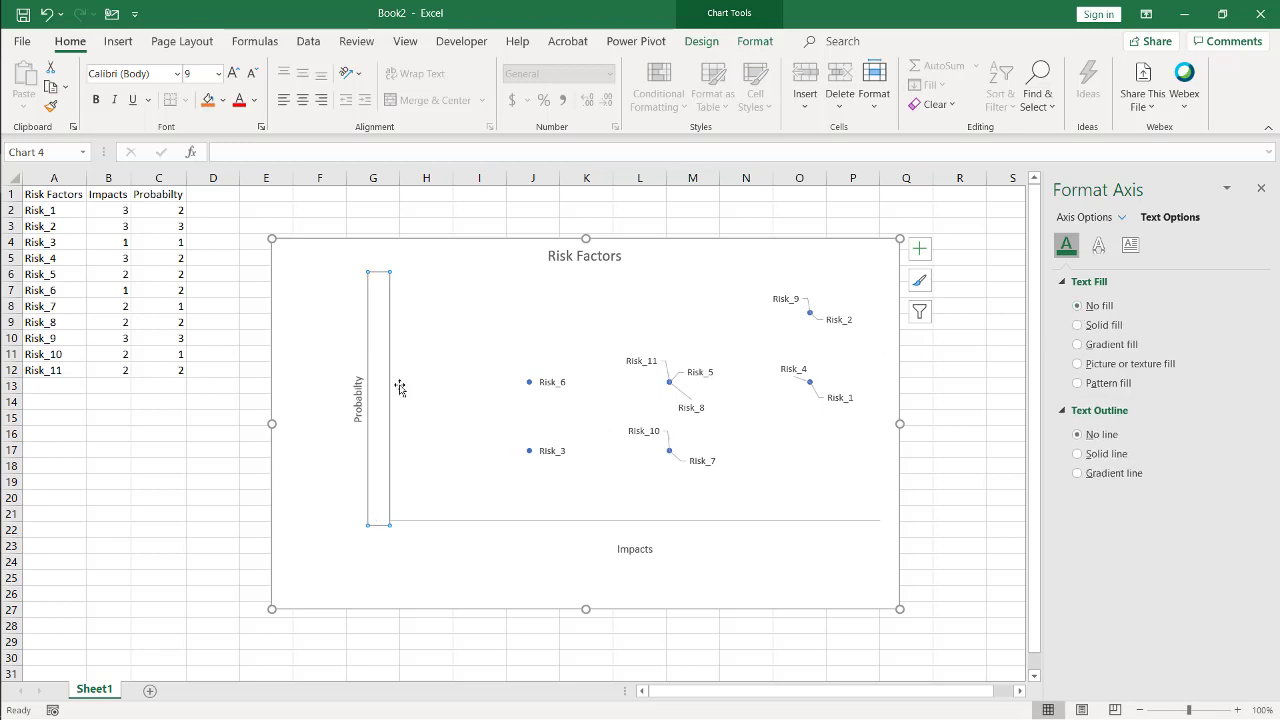
Drag the Probabilty title slightly left and the Impacts title slightly down
click(359, 398)
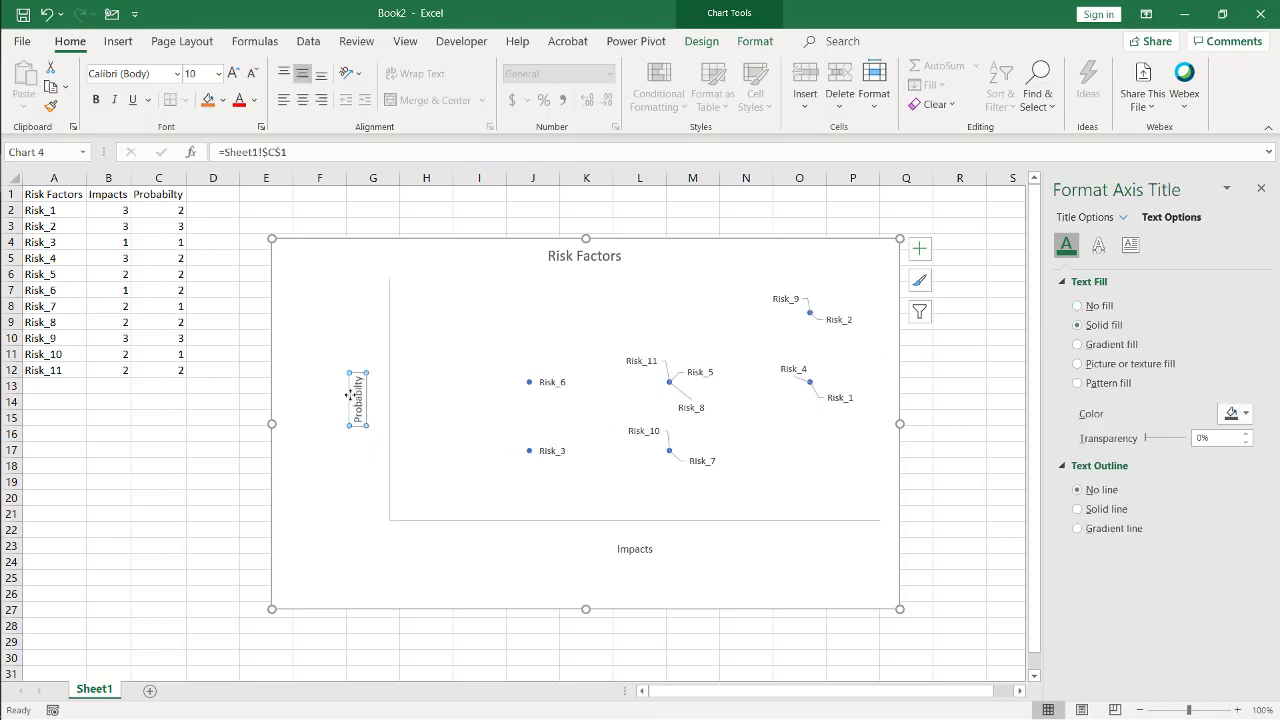
drag(345, 397, 329, 398)
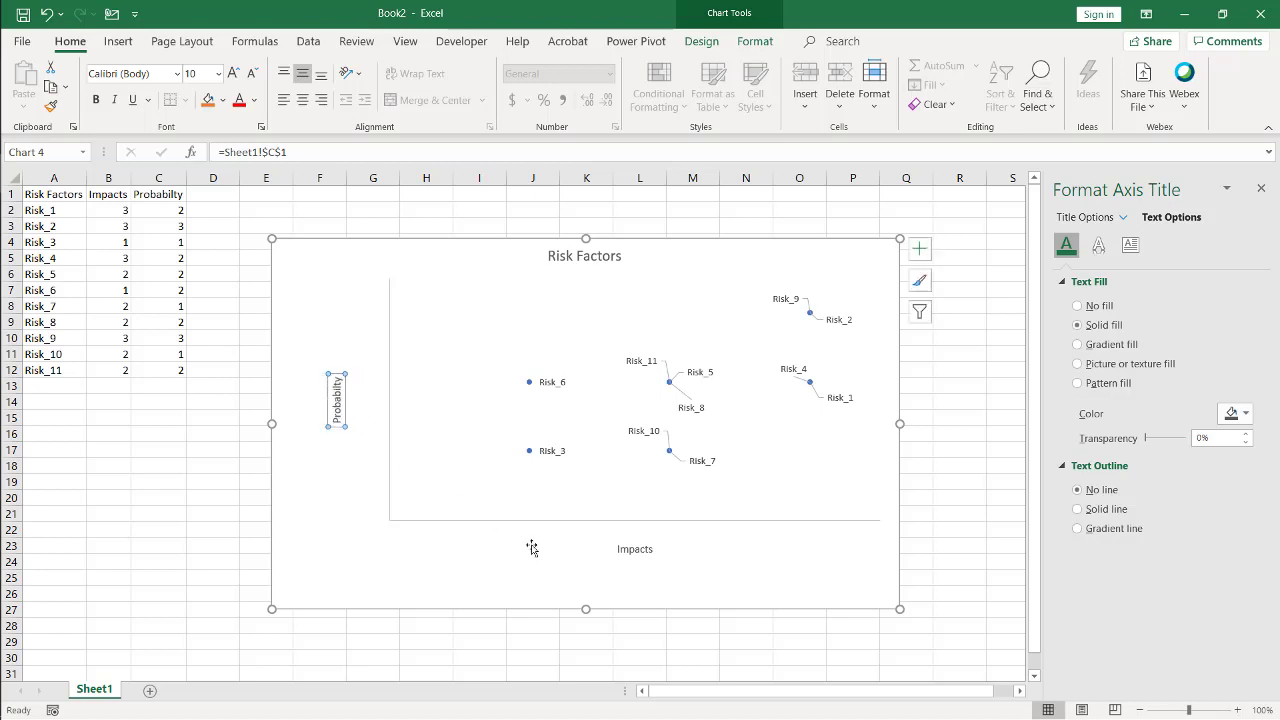
click(635, 552)
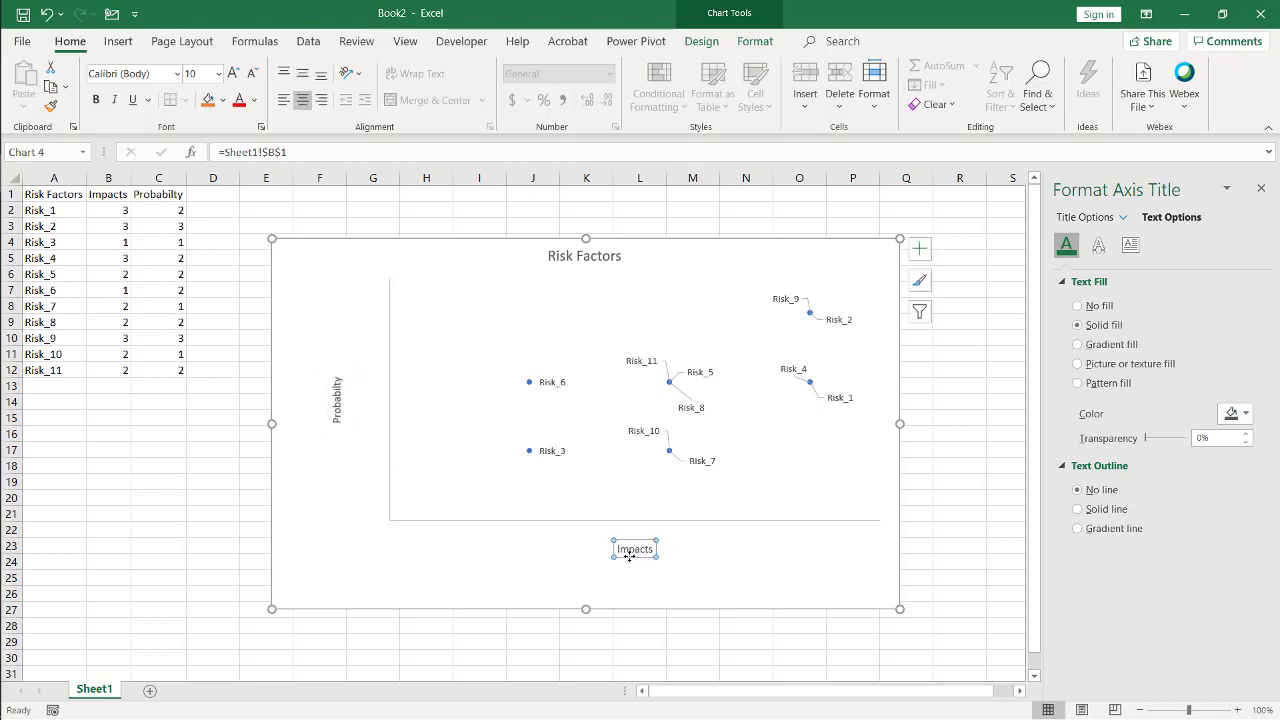
drag(625, 560, 617, 571)
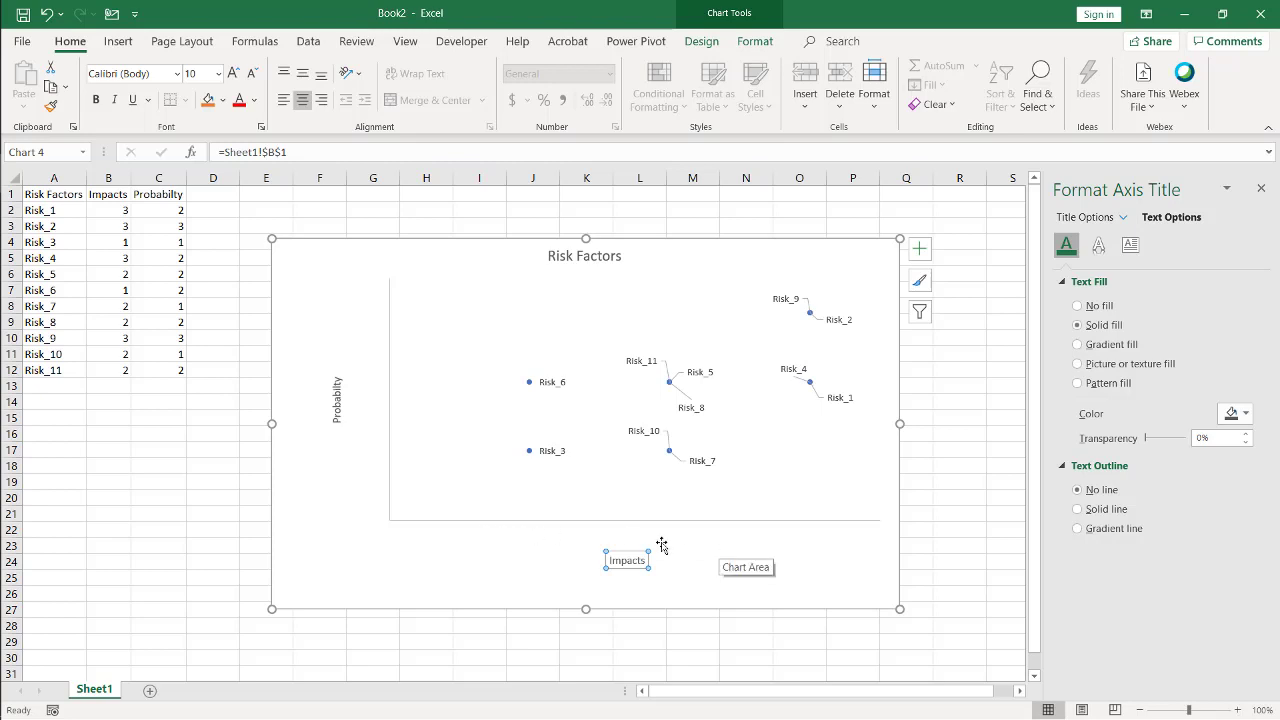
click(118, 42)
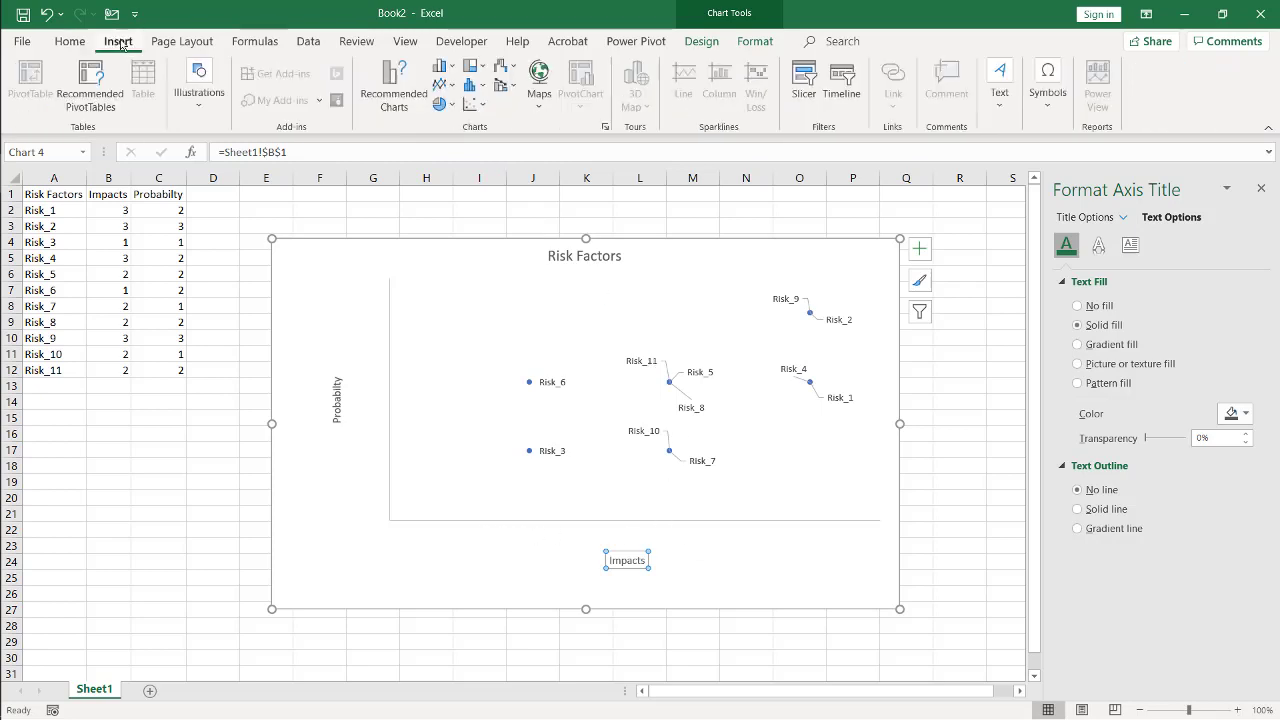
Add a text box under the x-axis reading Low, Med, High, spaced evenly with tabs
click(1000, 93)
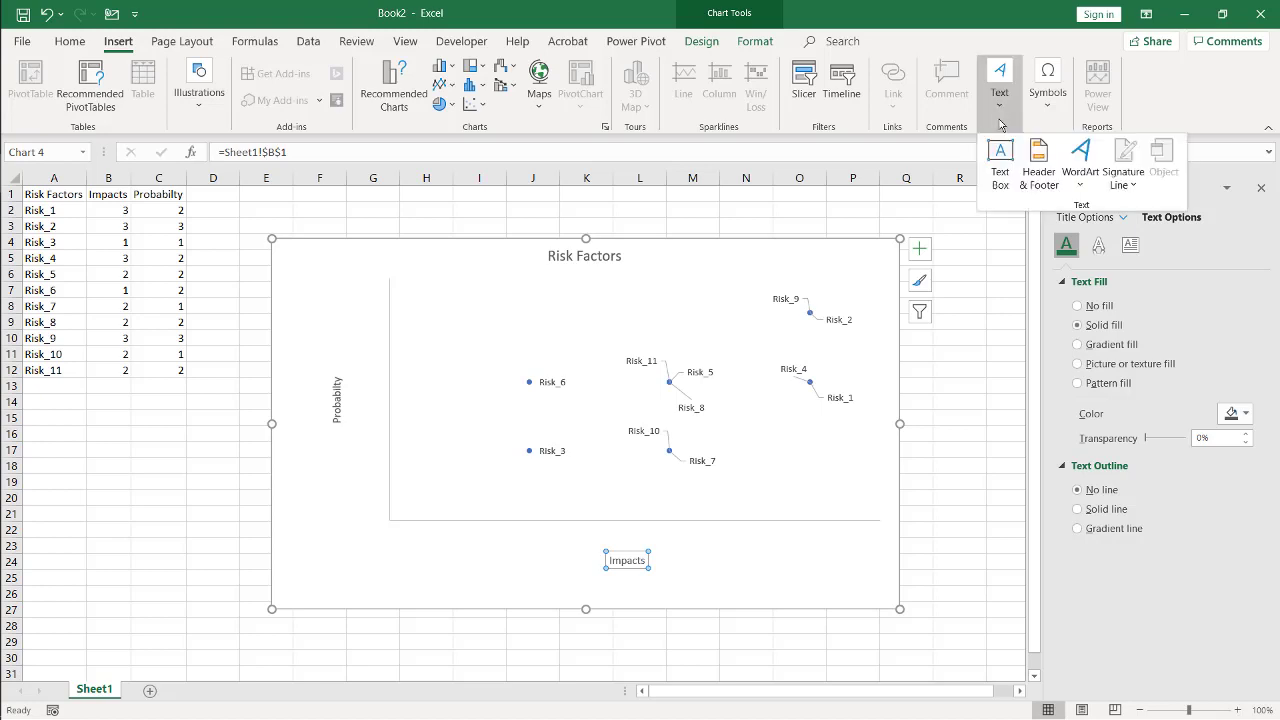
click(999, 150)
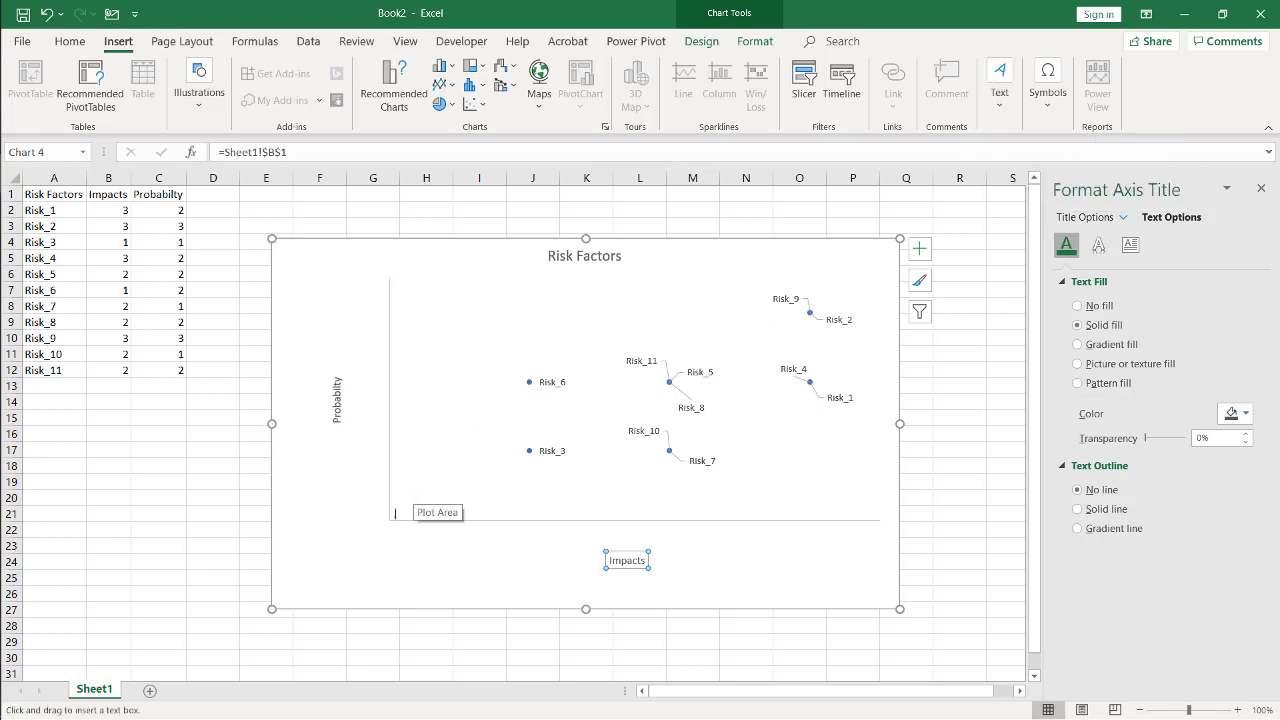
mouse_move(390, 527)
mouse_down()
mouse_move(602, 549)
mouse_move(880, 546)
mouse_up()
text(Lo)
text(w	)
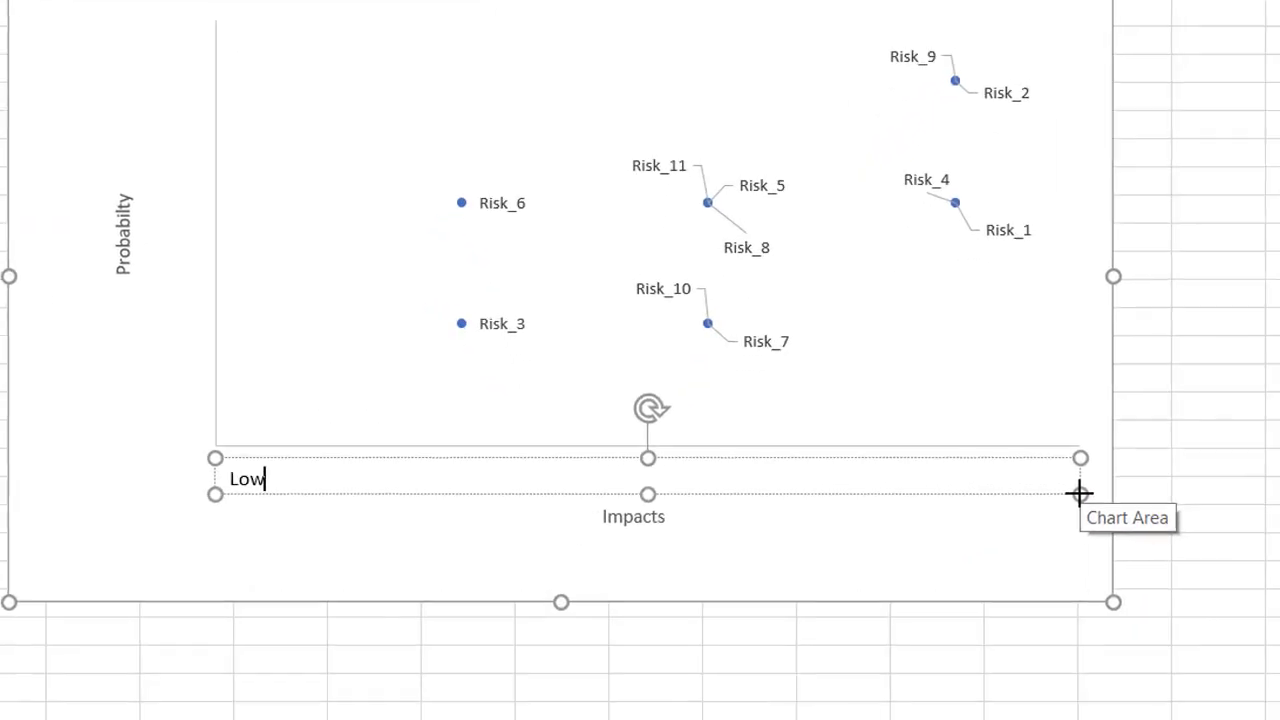
text(Med	)
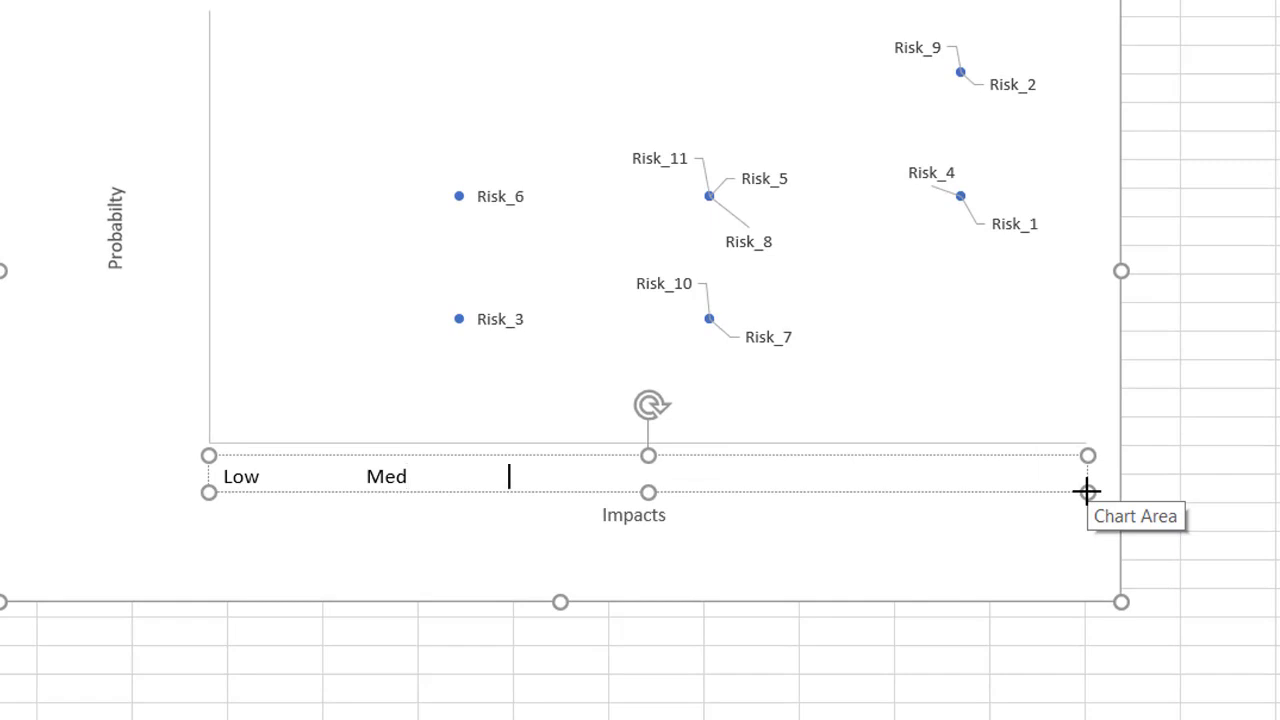
text(High)
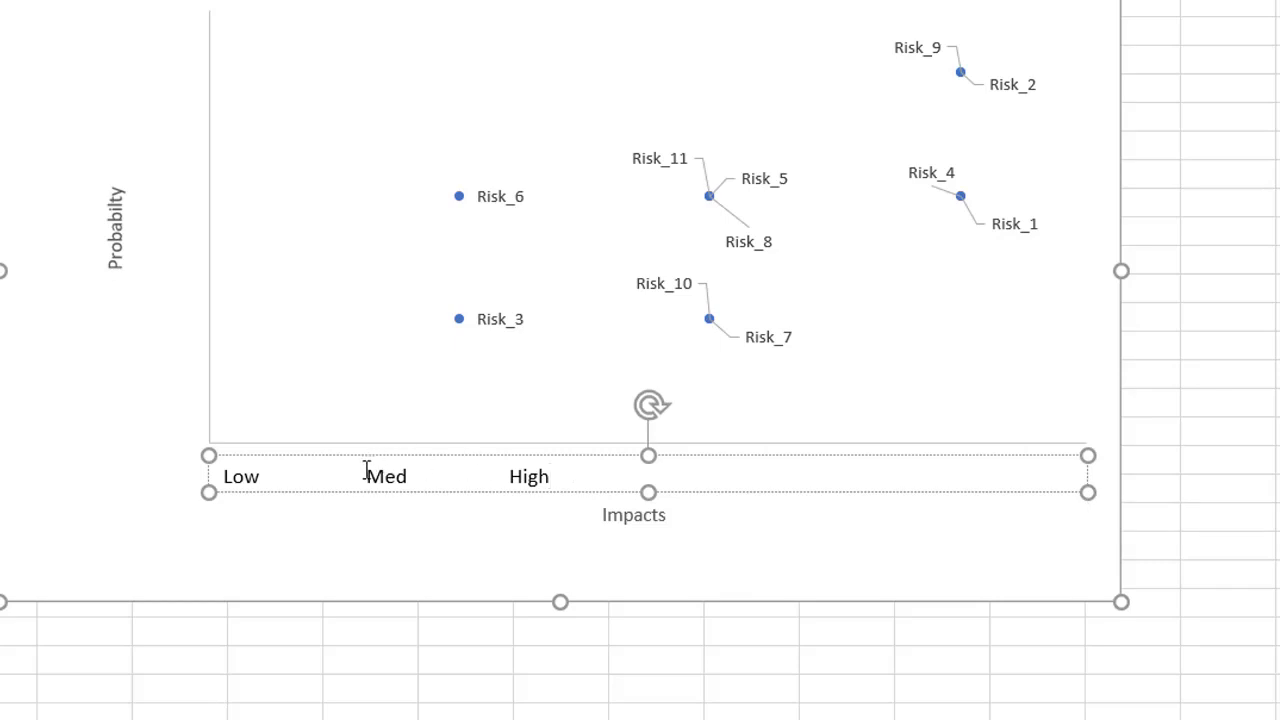
key(Tab)
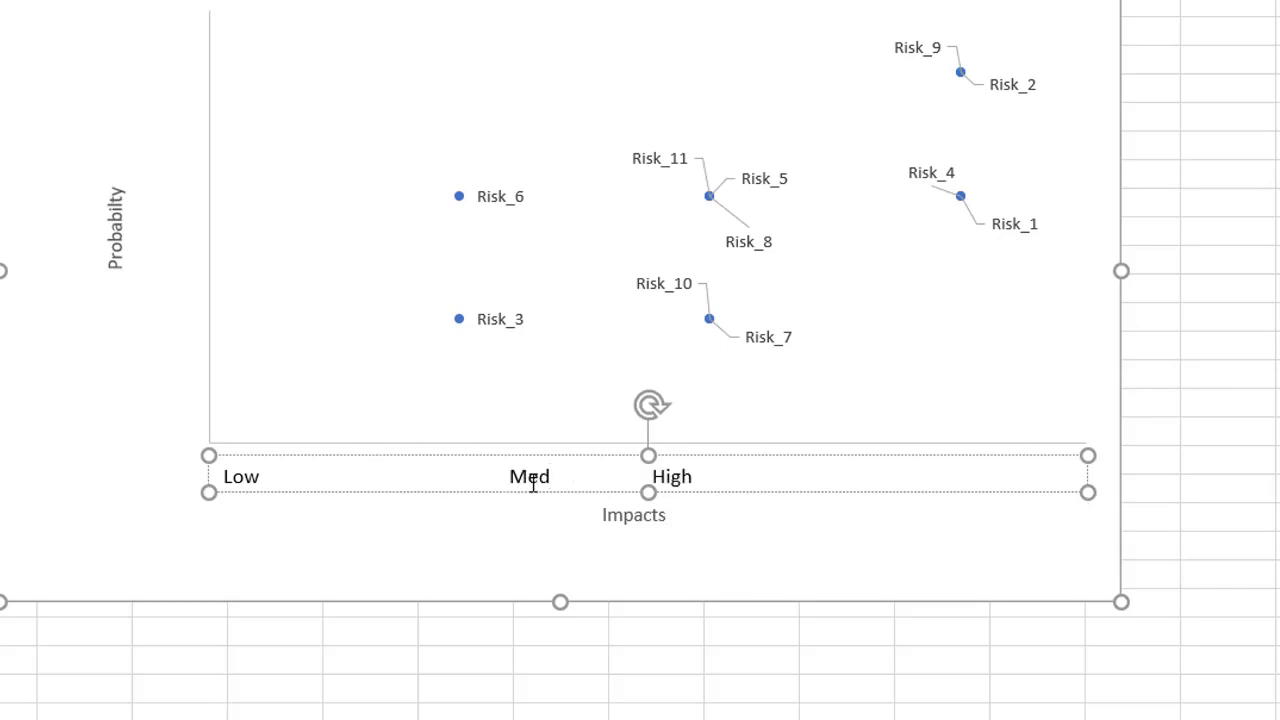
key(Tab)
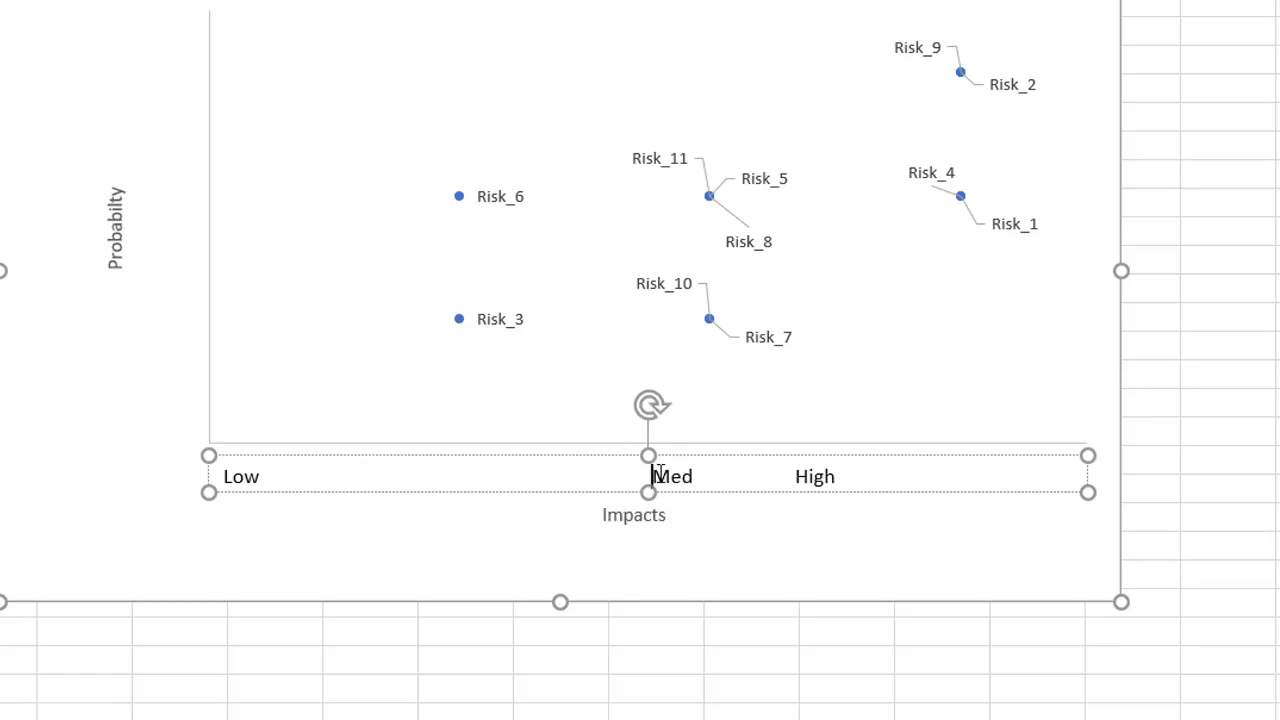
key(BackSpace)
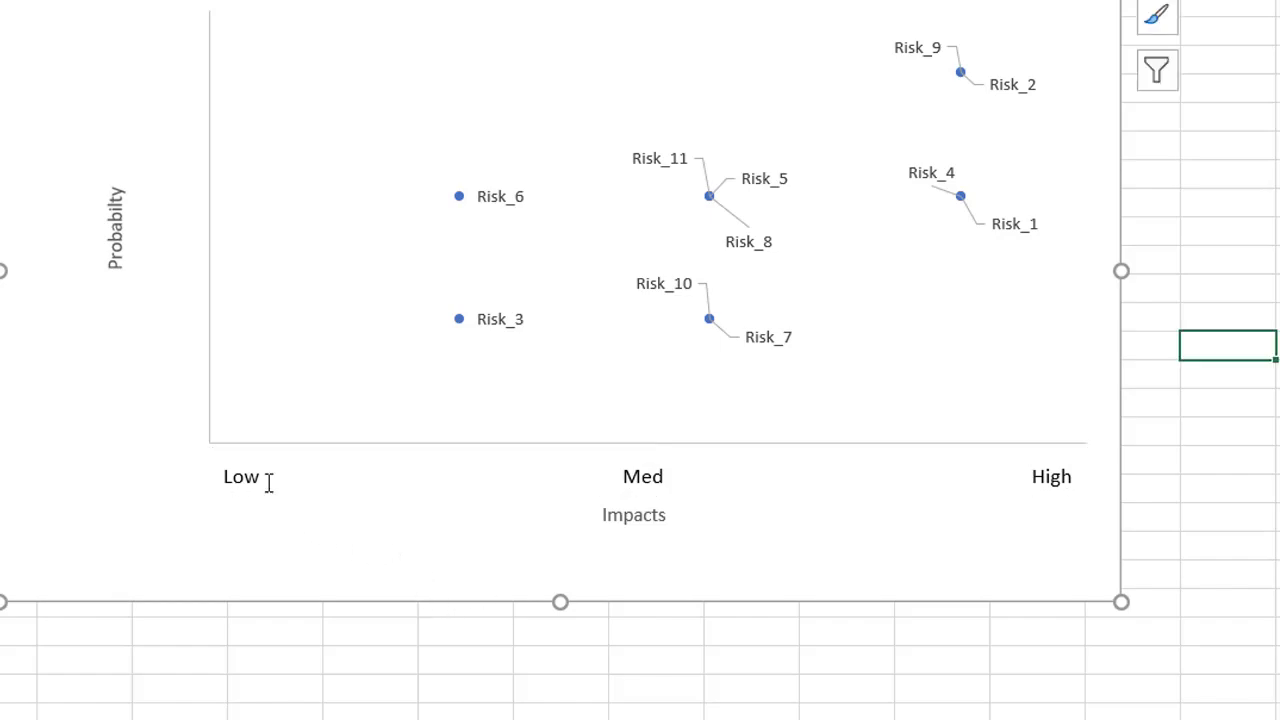
Draw a tall text box beside the vertical axis and type Low
click(183, 271)
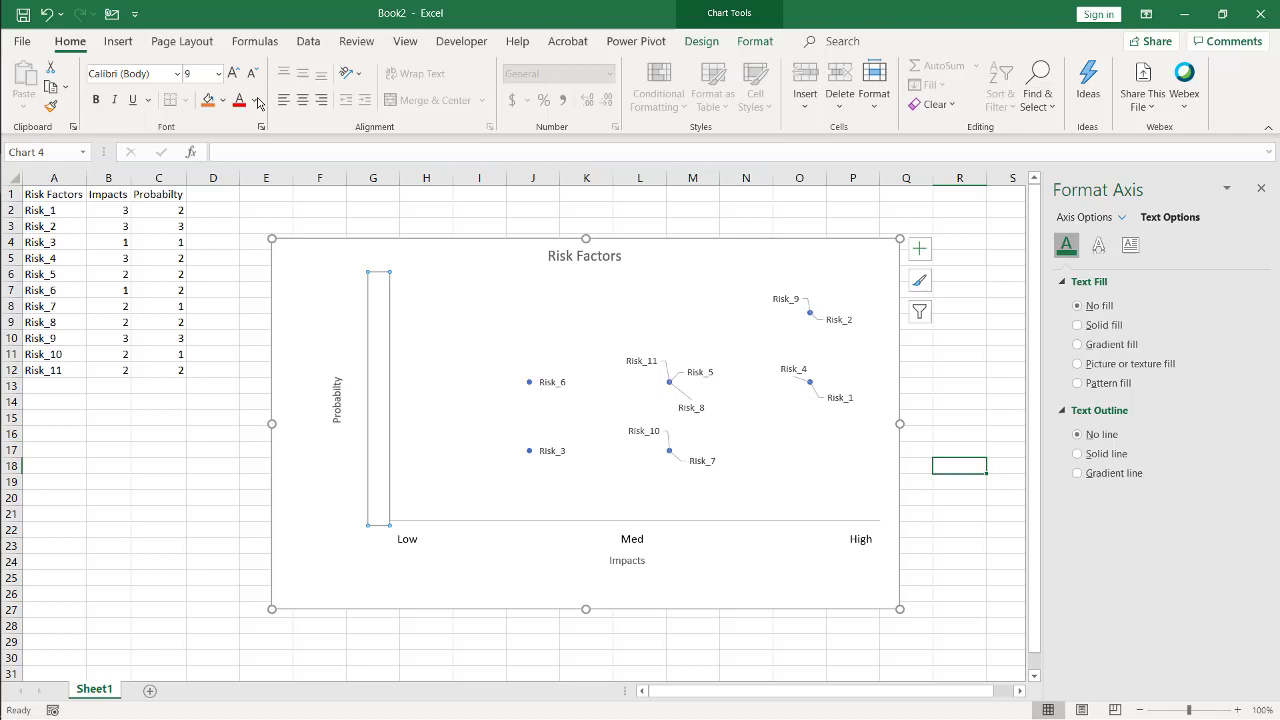
click(126, 43)
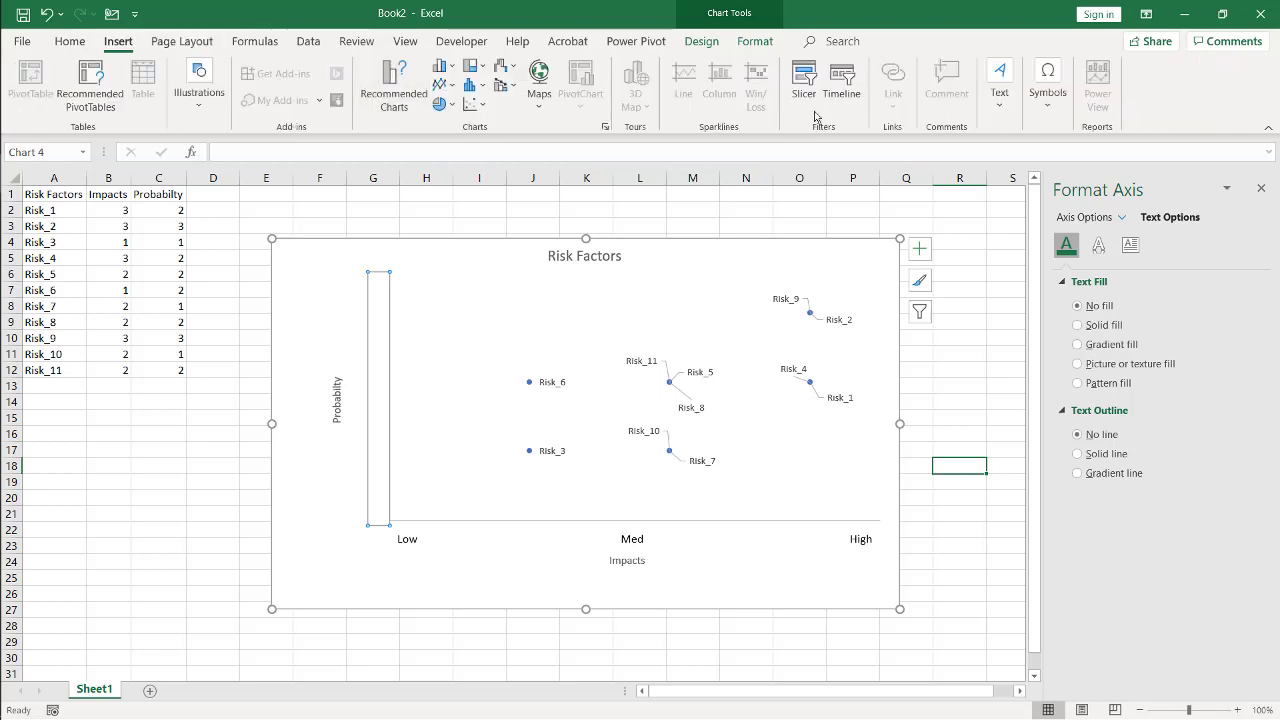
click(1000, 92)
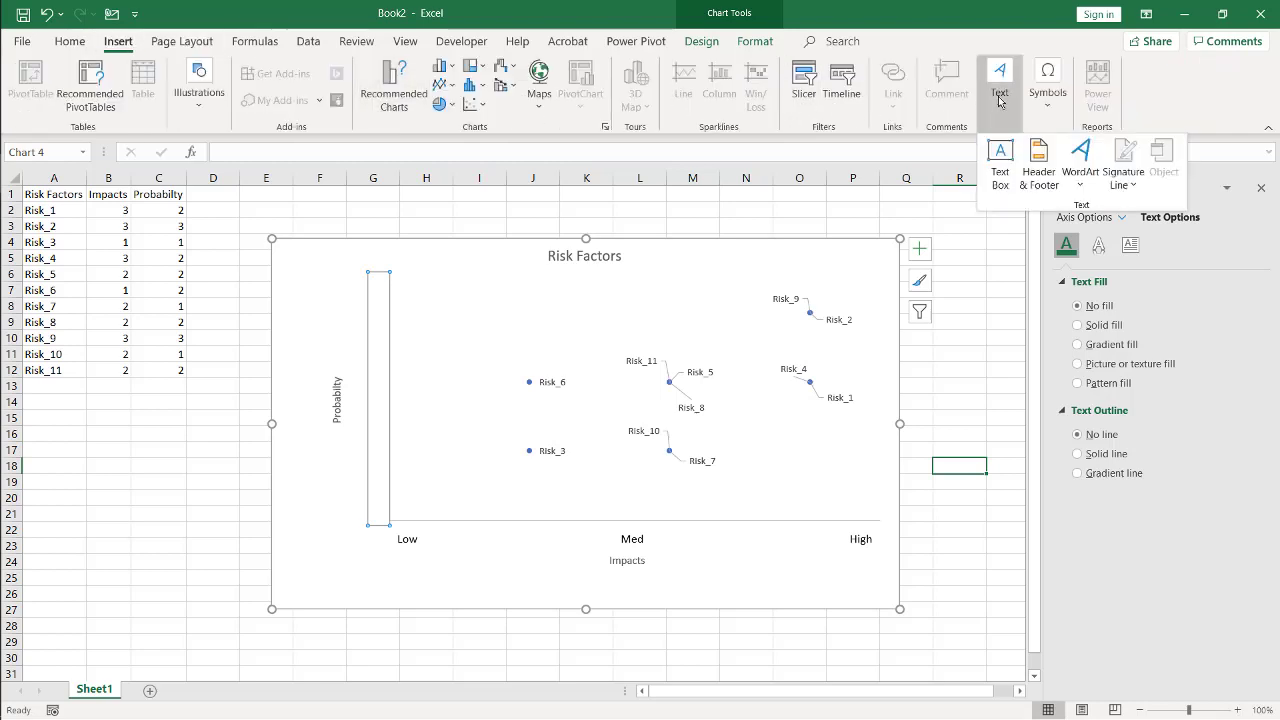
click(1000, 162)
drag(344, 276, 376, 523)
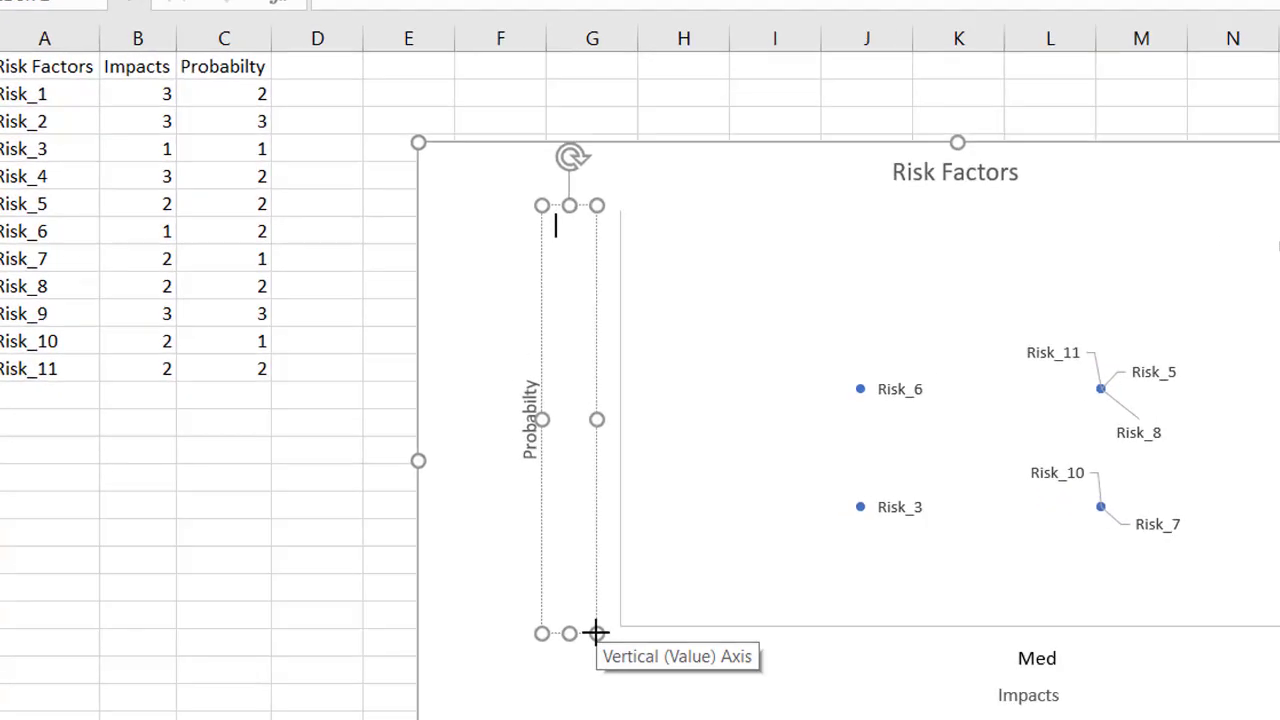
text(Low)
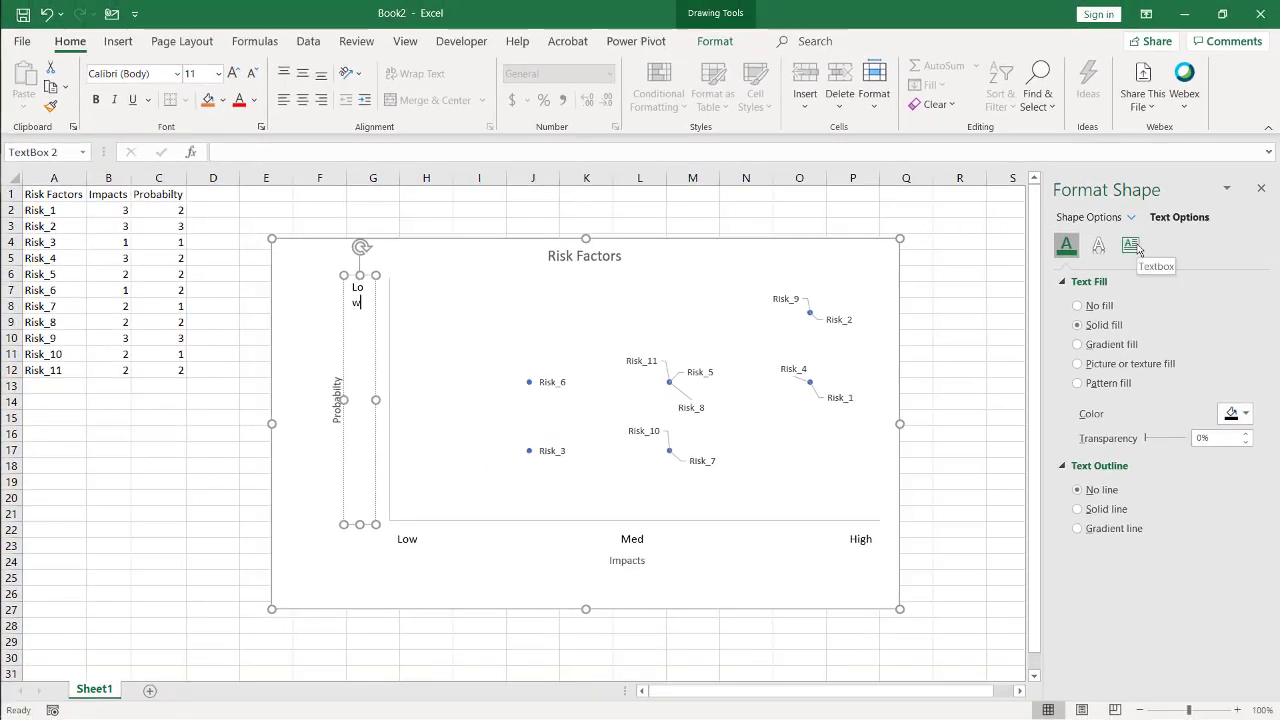
Rotate the label text 270° so Low, Med and High read upward along the axis
click(1131, 246)
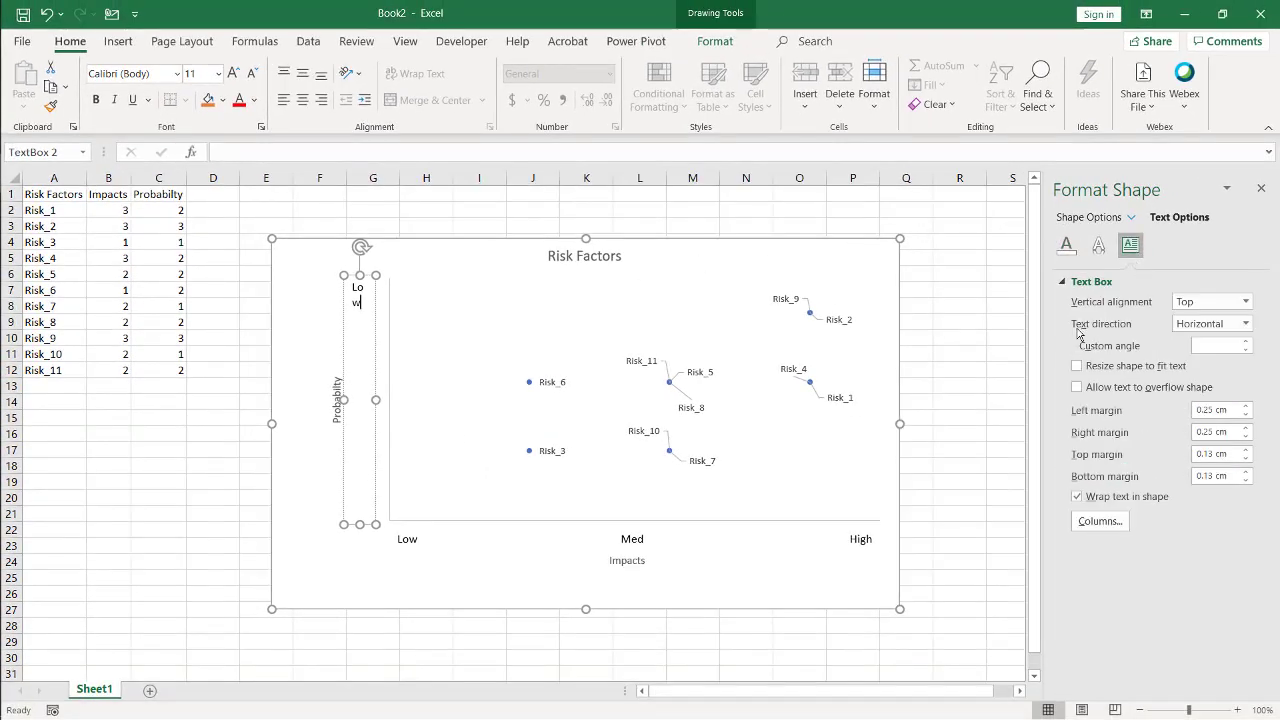
click(1245, 324)
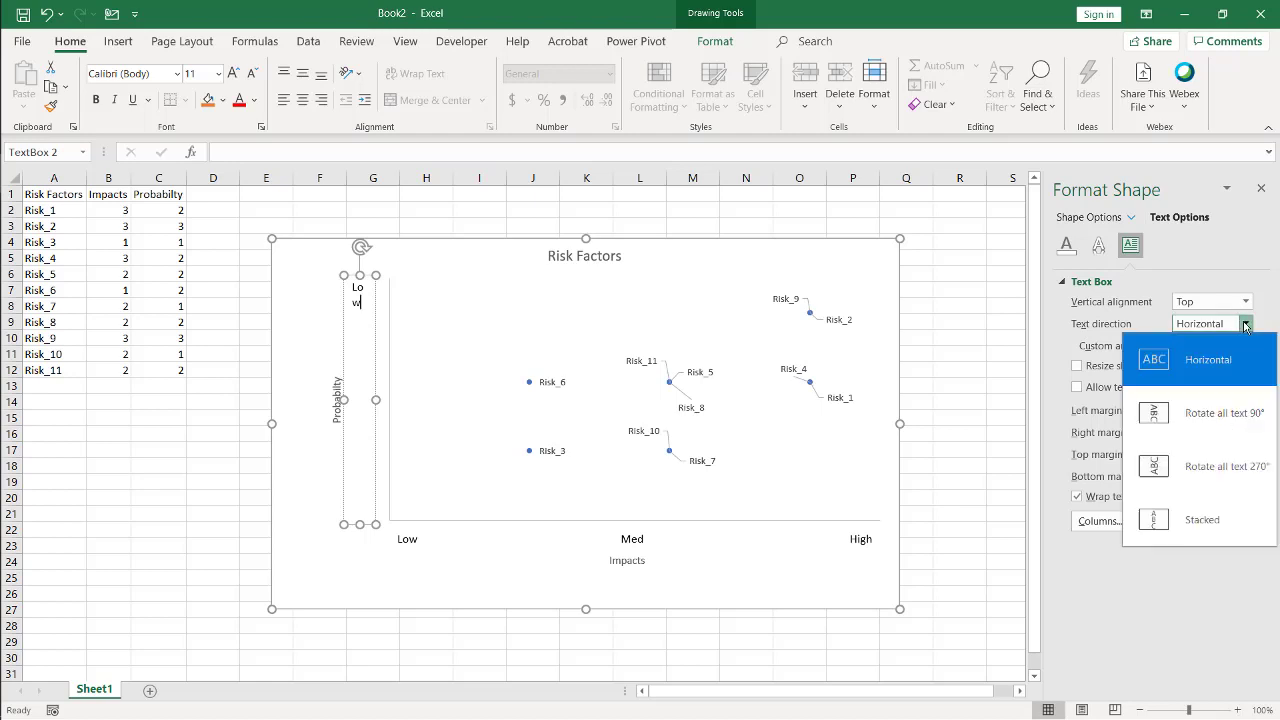
click(1219, 476)
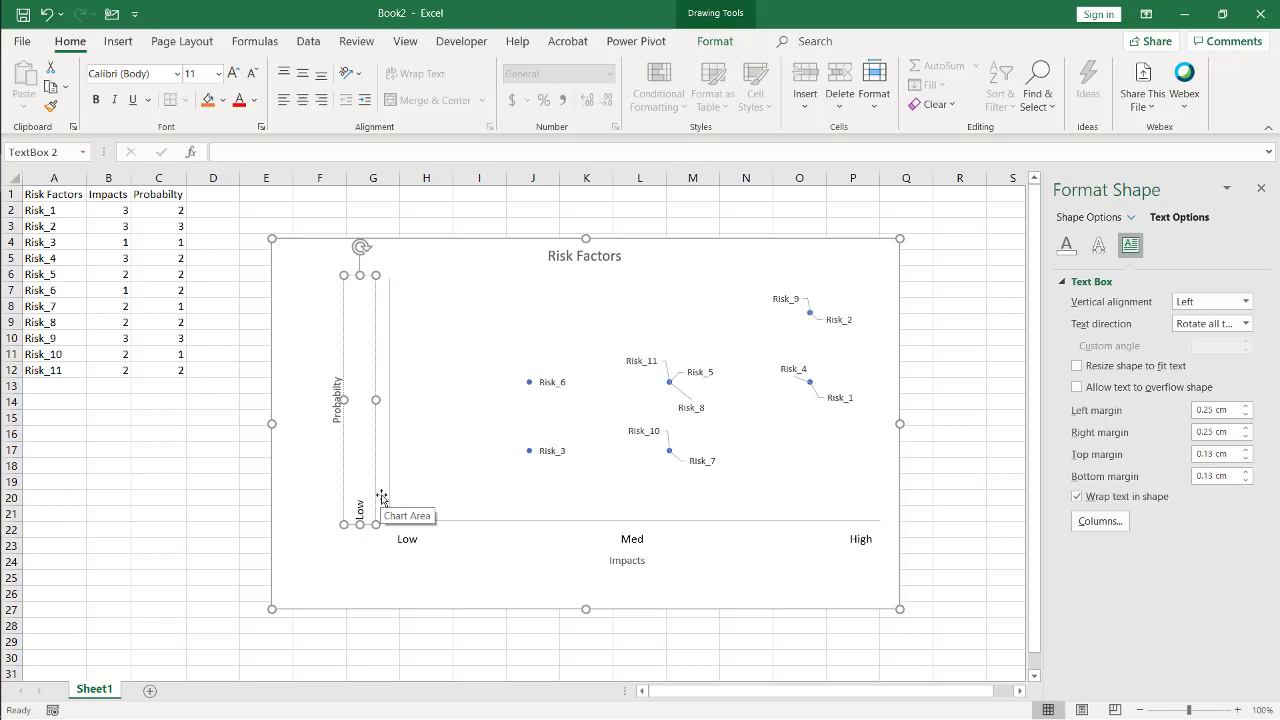
text(d High)
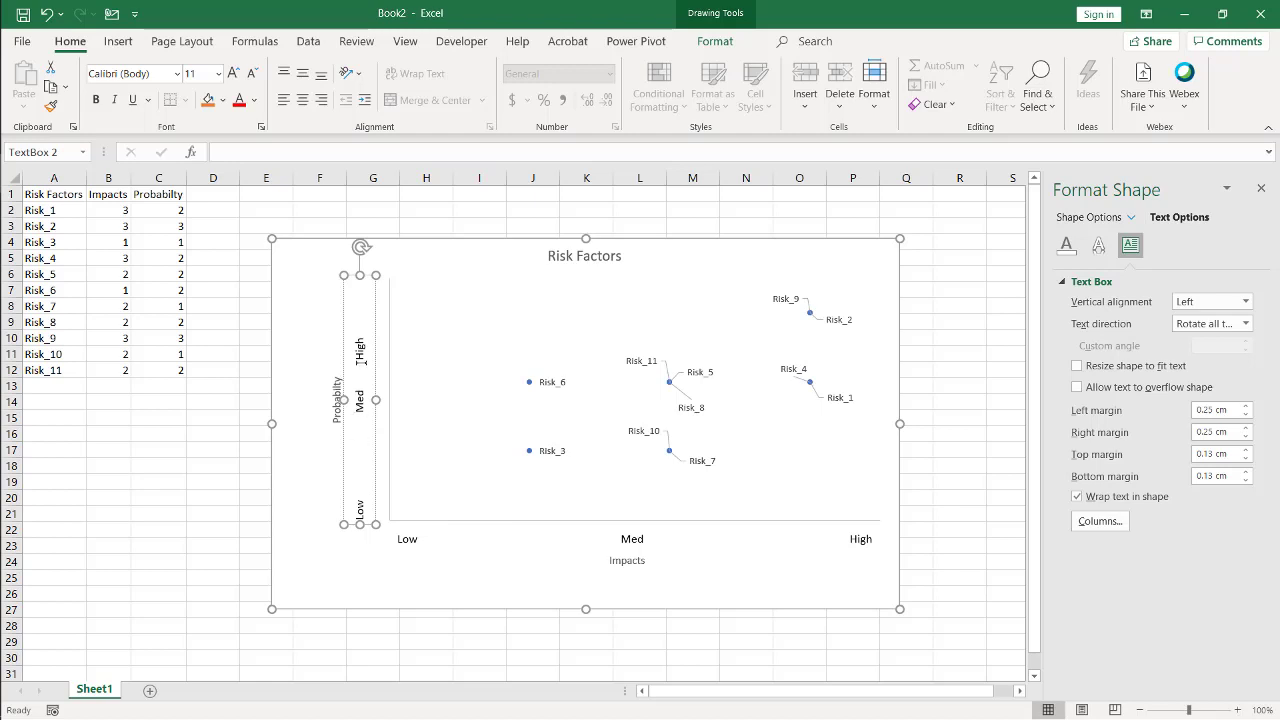
key(Return)
key(BackSpace)
click(308, 357)
Shift the vertical labels slightly right and nudge the Low/Med/High box up beneath the plot
click(367, 404)
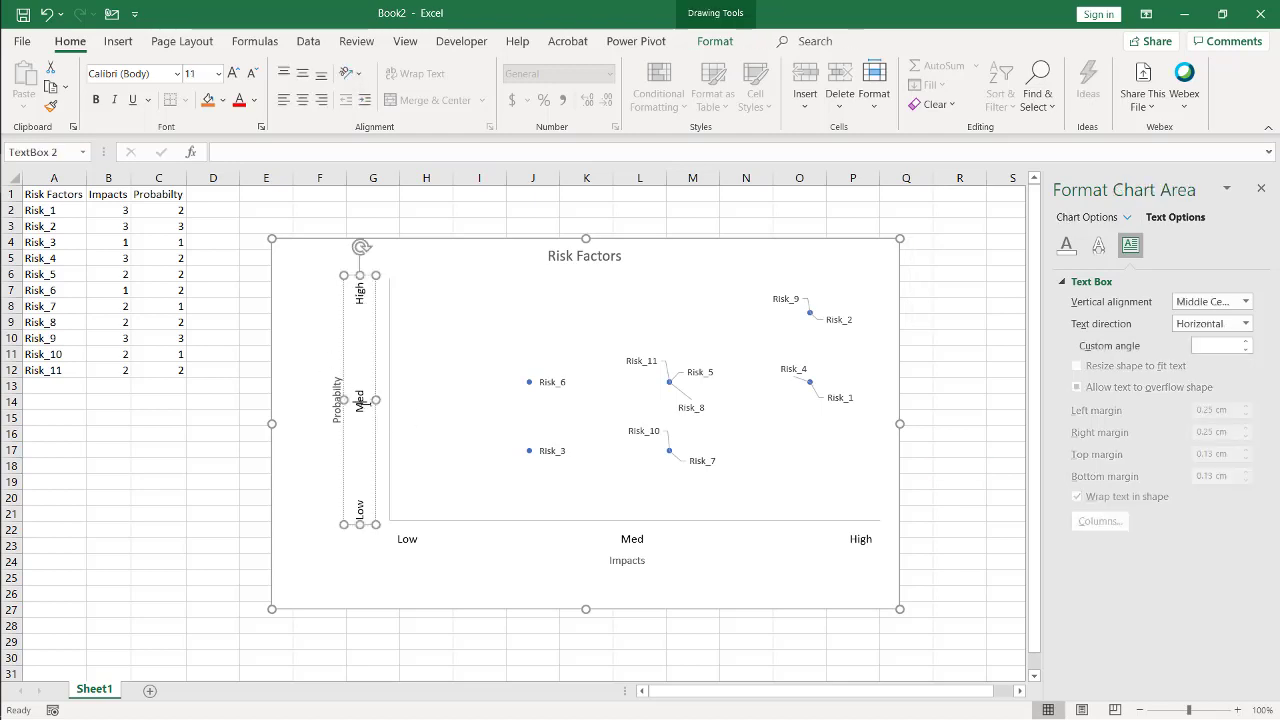
drag(371, 382, 383, 380)
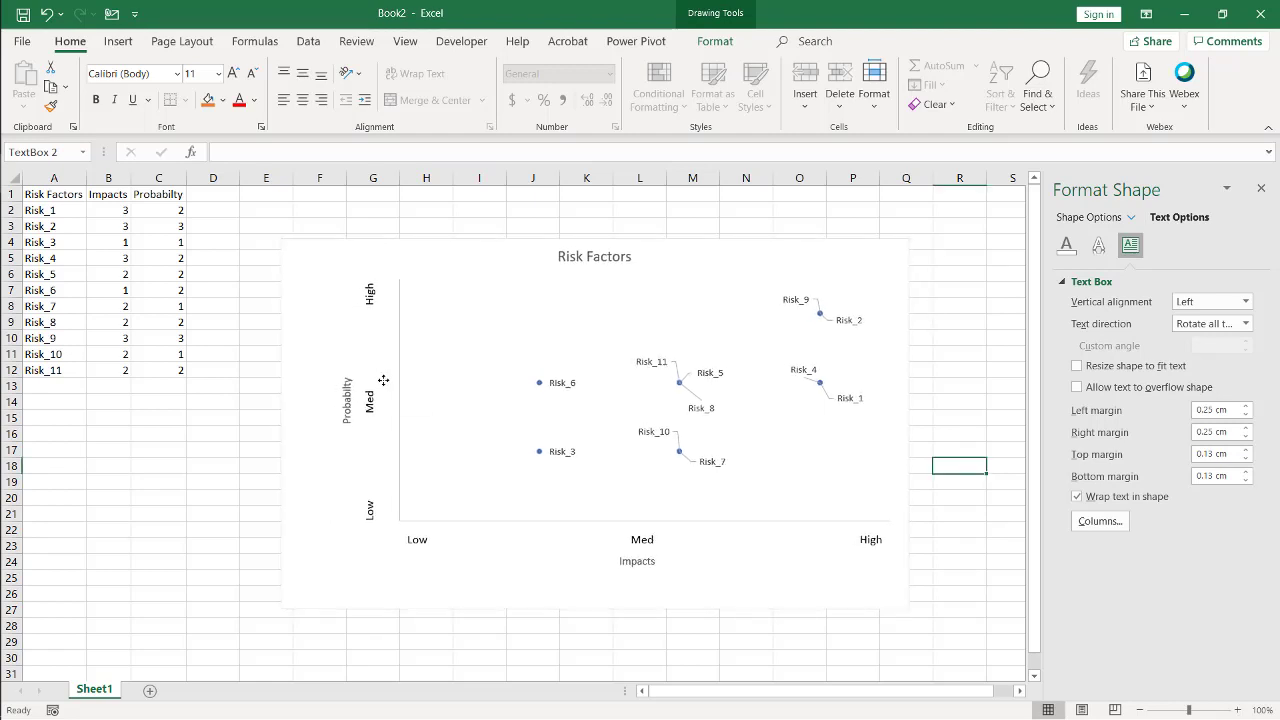
key(ctrl+z)
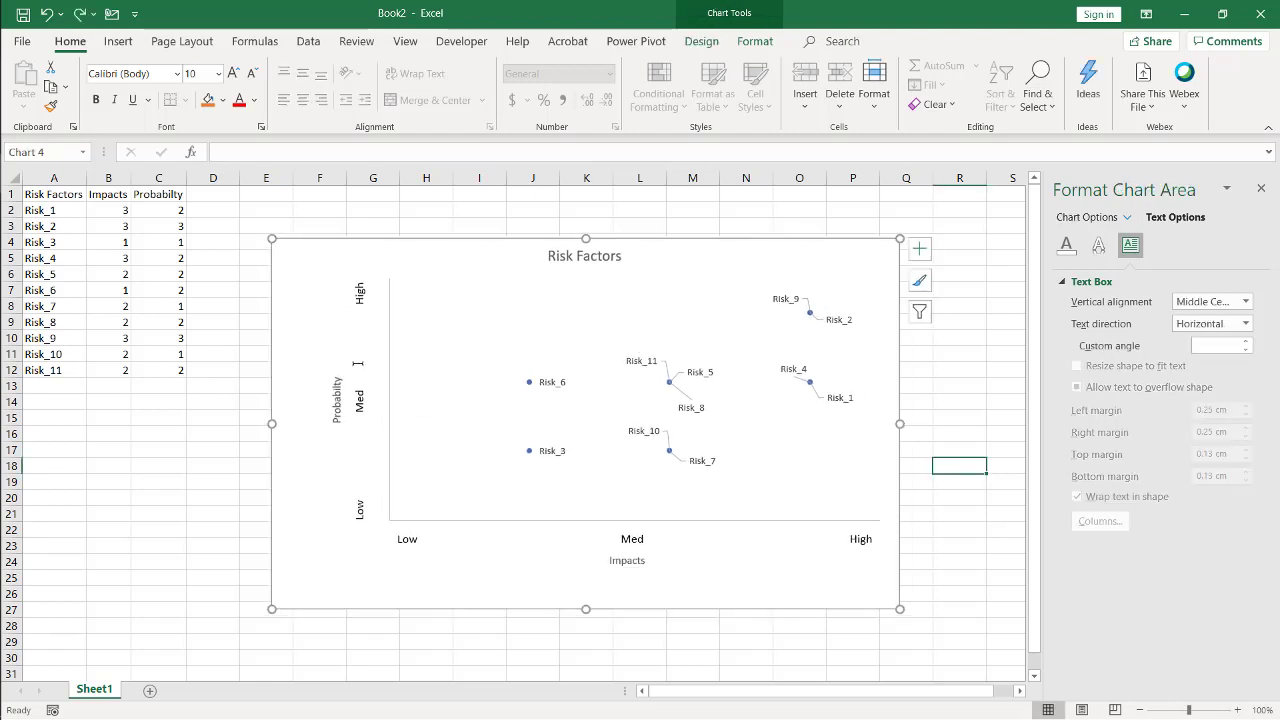
click(362, 398)
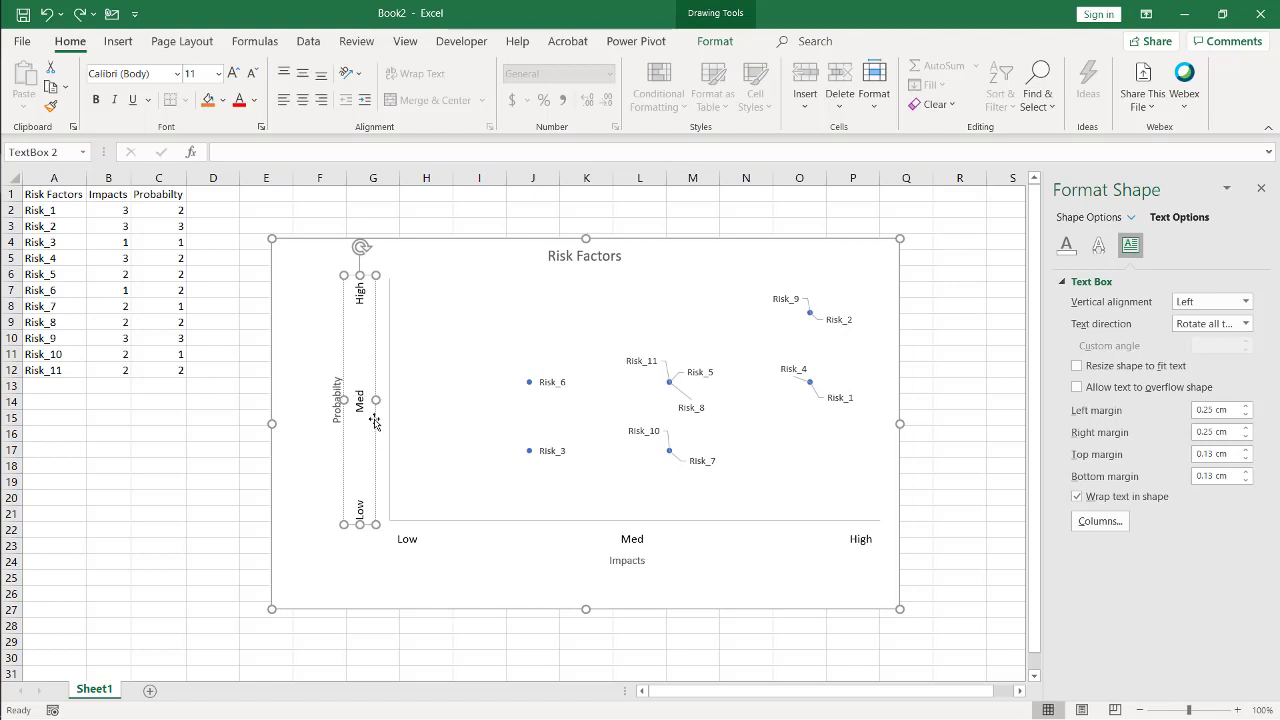
drag(376, 422, 391, 417)
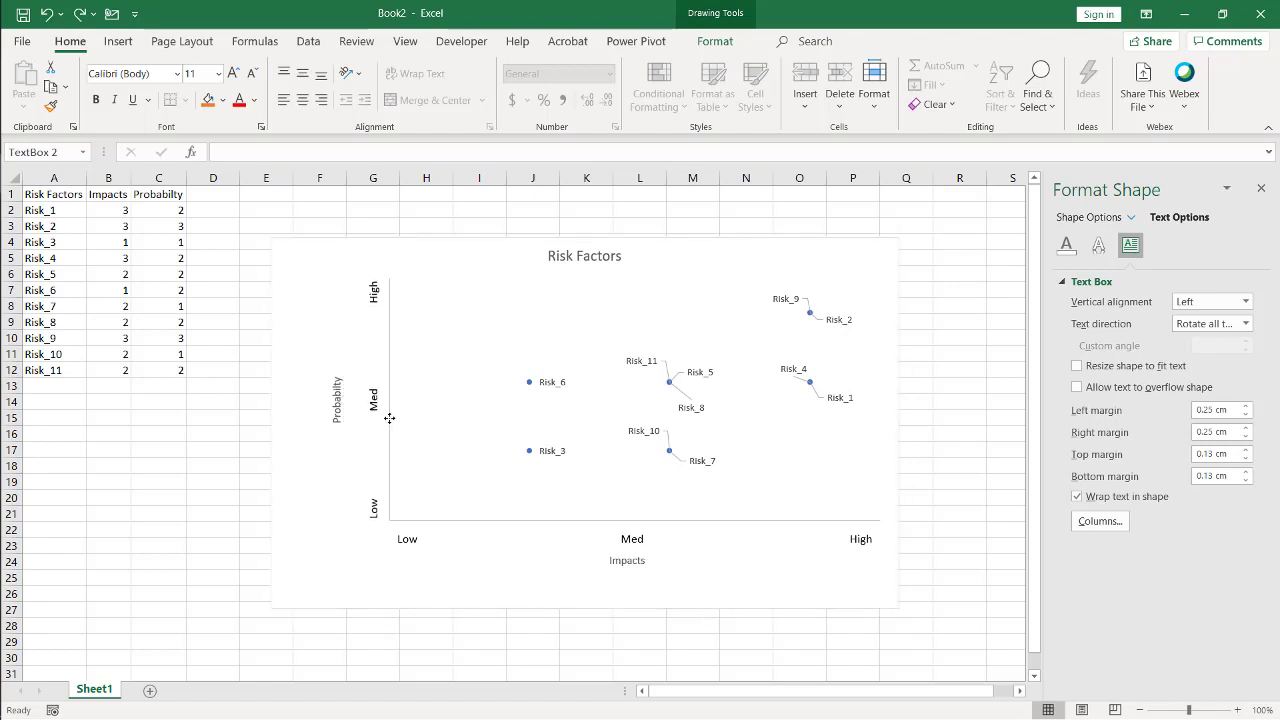
click(628, 535)
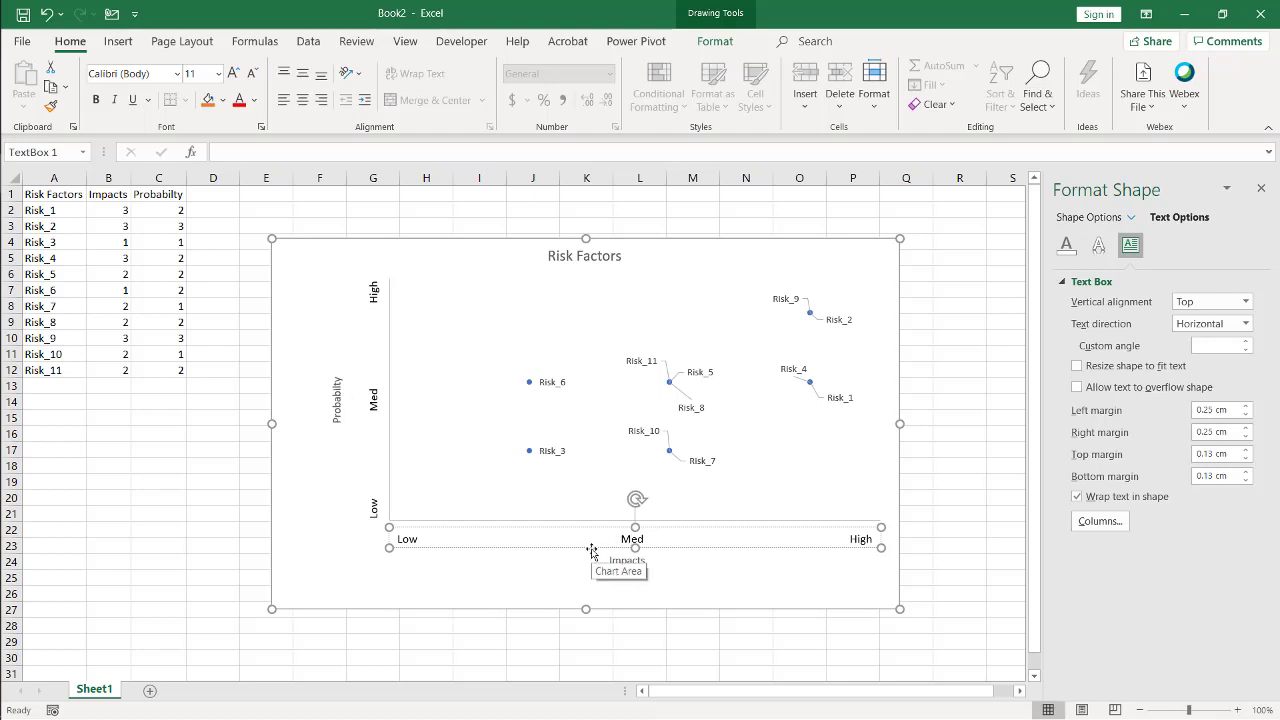
drag(592, 553, 591, 544)
click(727, 582)
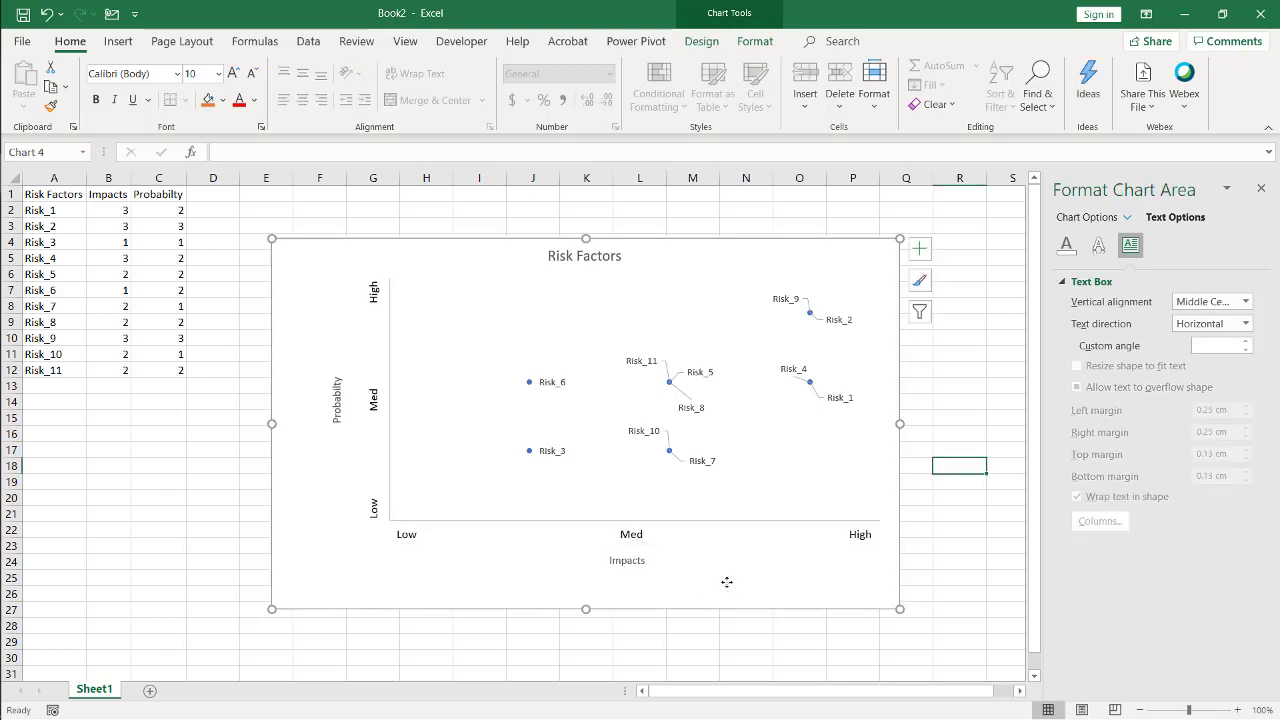
Give the plot area a gradient fill with a green first stop
click(466, 358)
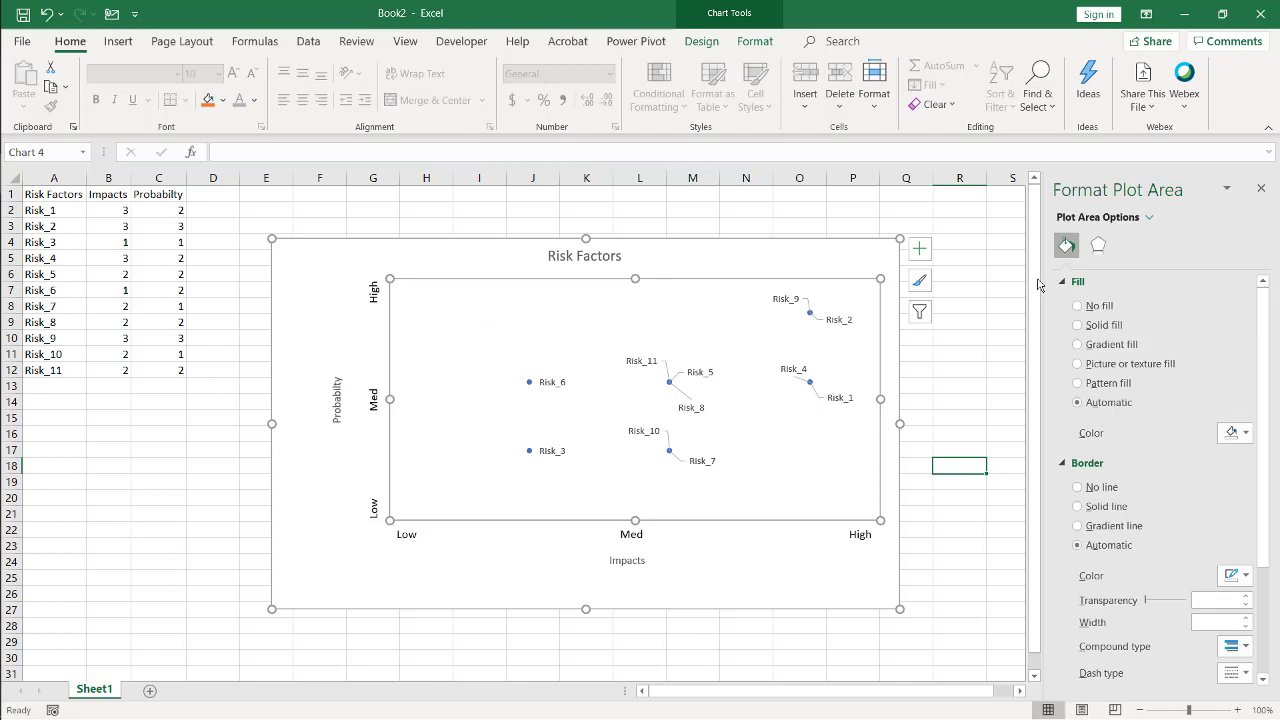
click(1078, 345)
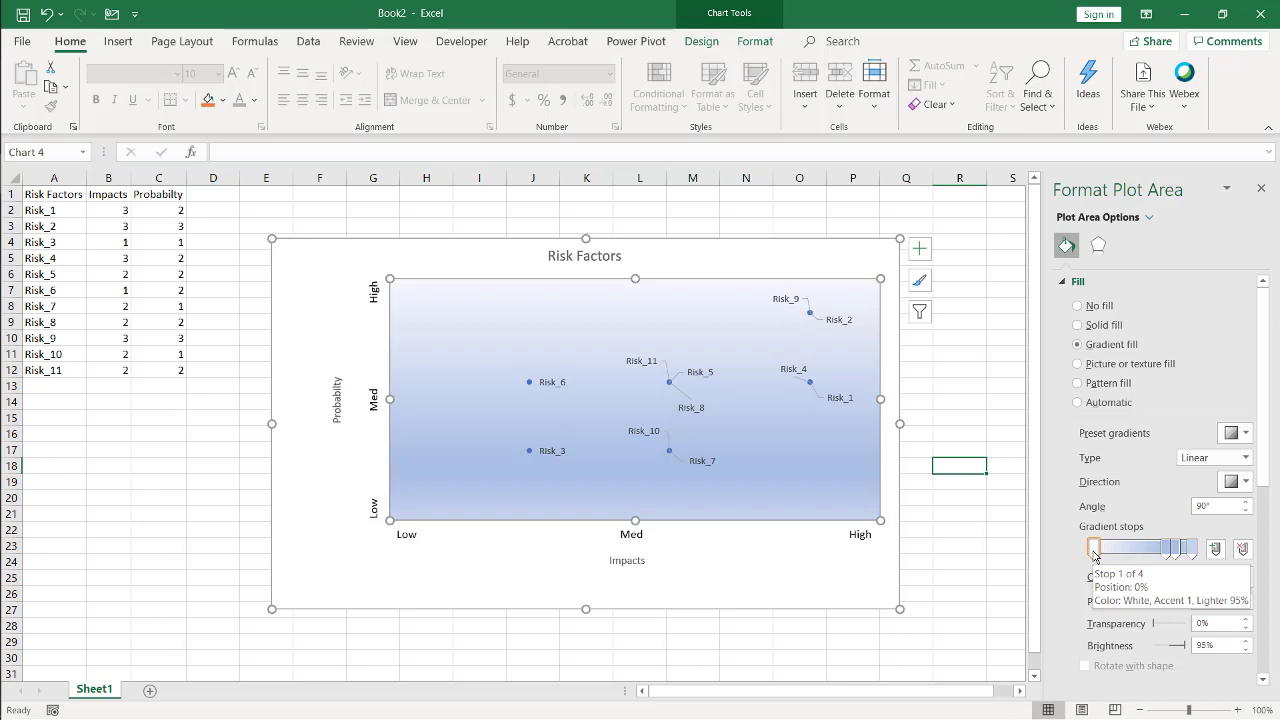
click(1094, 557)
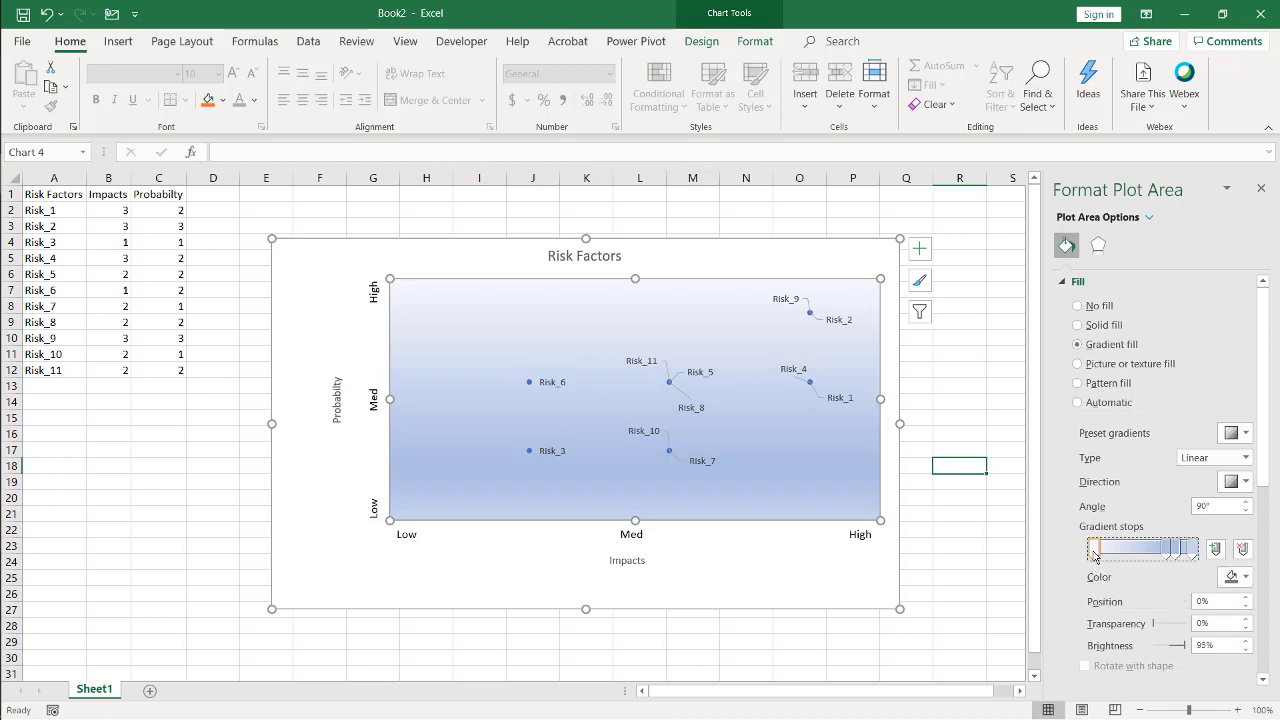
click(1238, 578)
click(1216, 534)
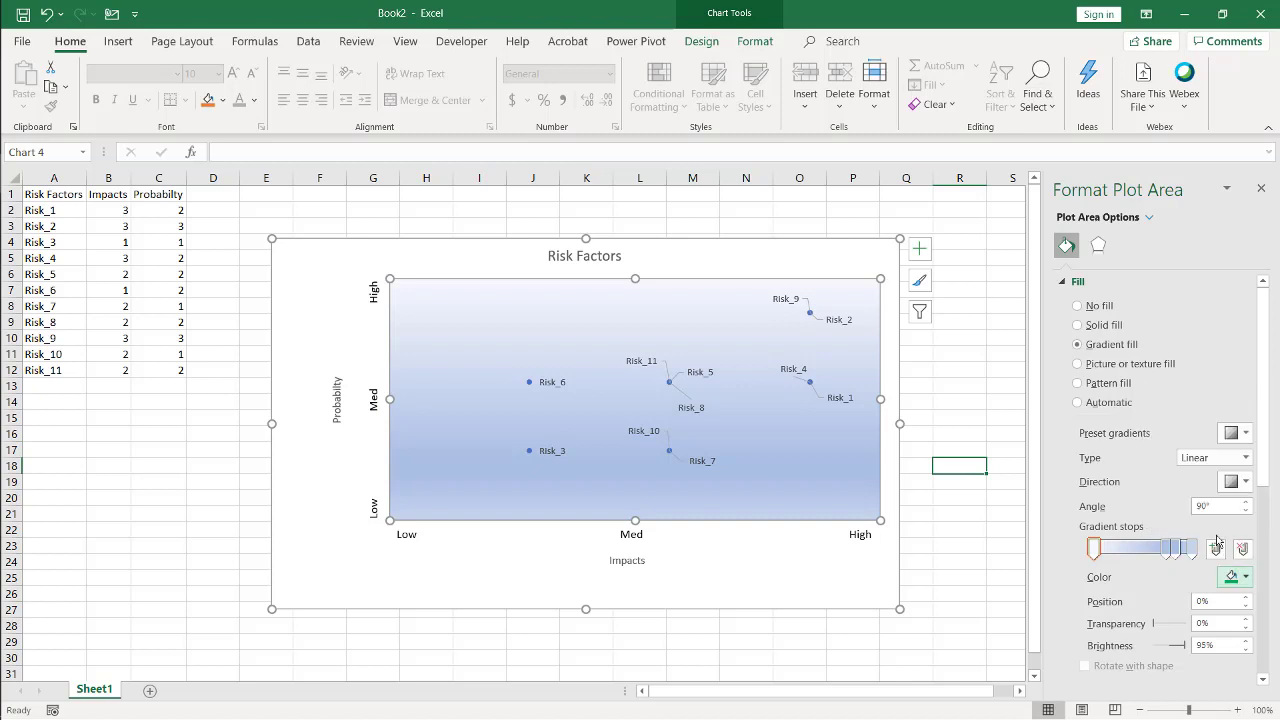
Set the remaining gradient stops to yellow at 51%, yellow at 83% and red at 100%
click(1164, 550)
drag(1166, 552, 1147, 552)
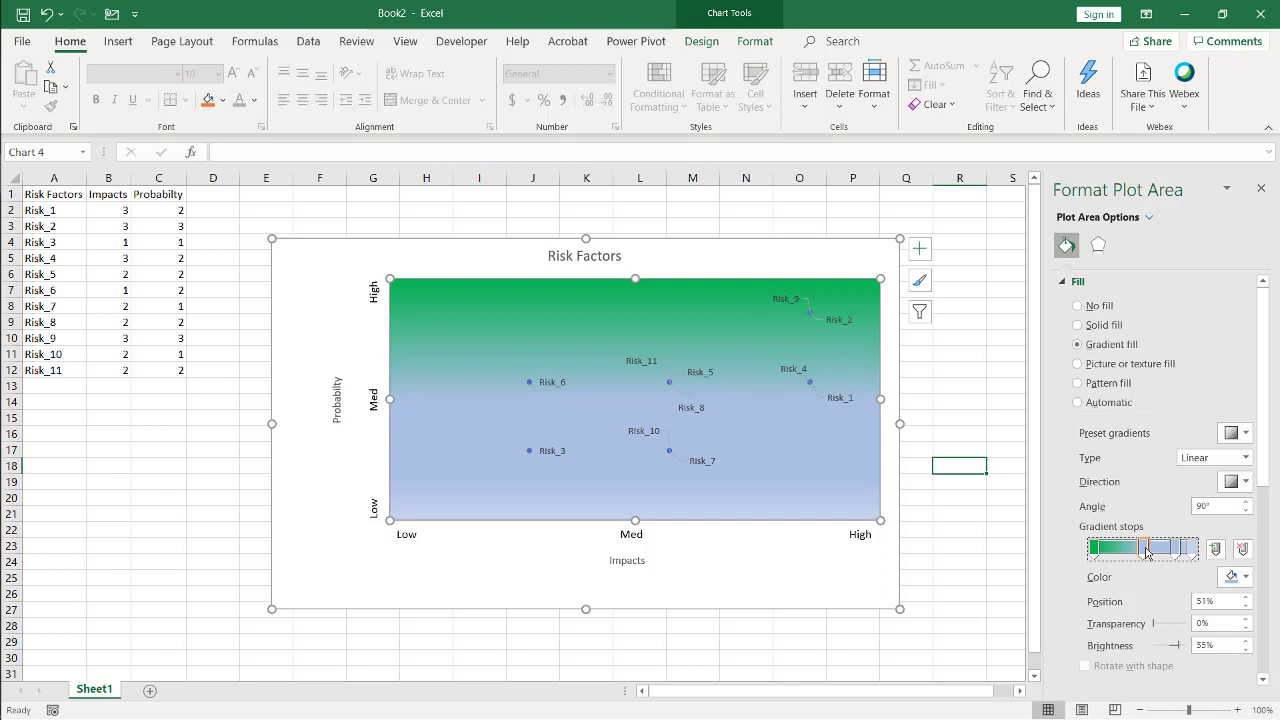
click(1245, 578)
click(1191, 536)
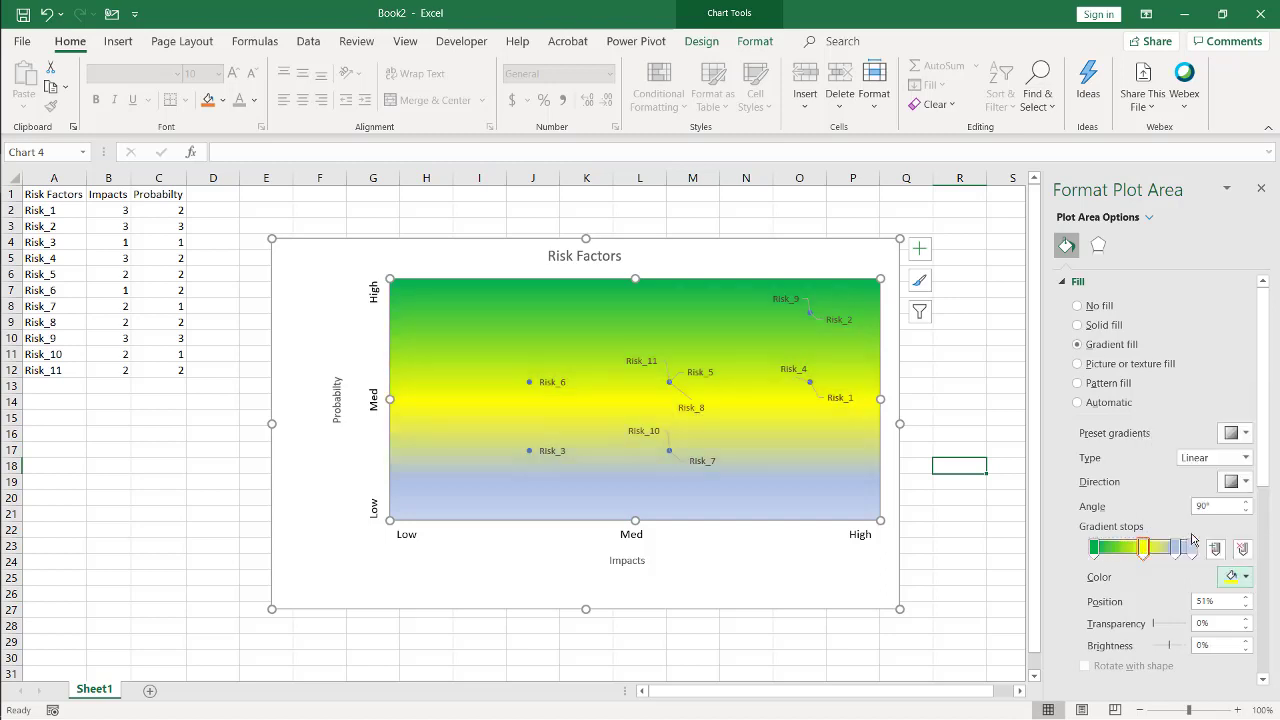
click(1178, 549)
click(1230, 573)
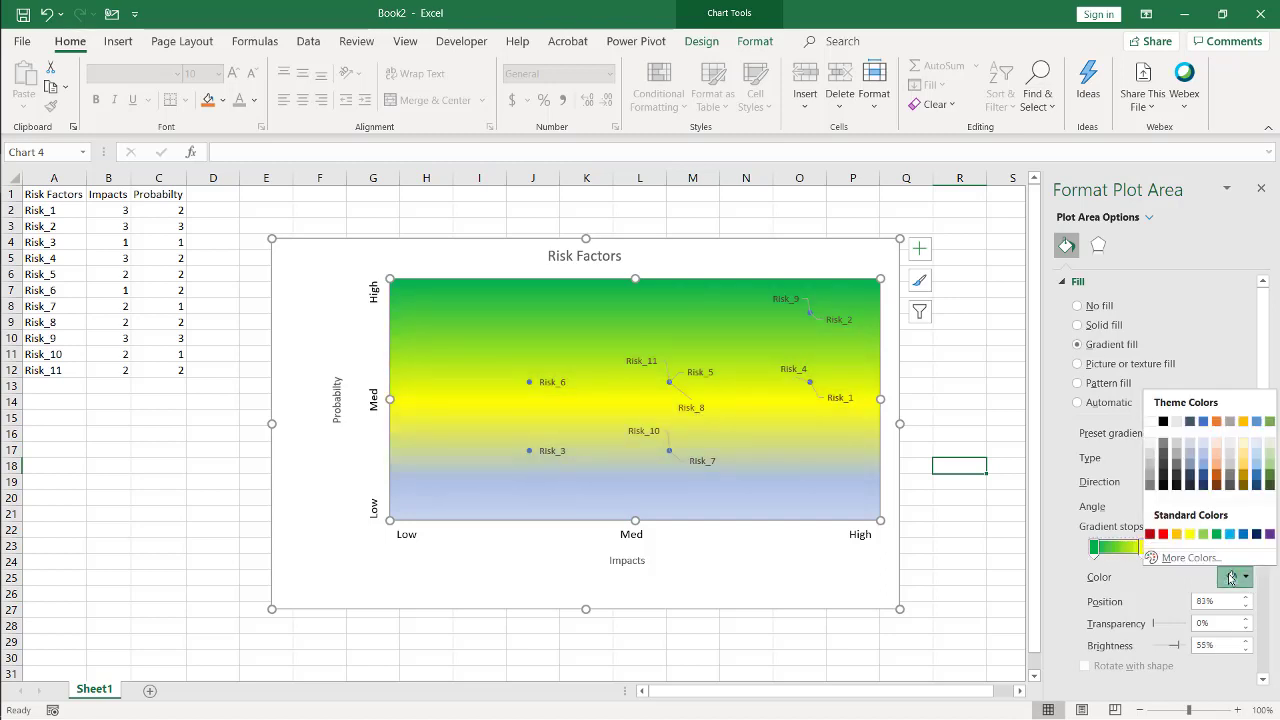
click(1191, 538)
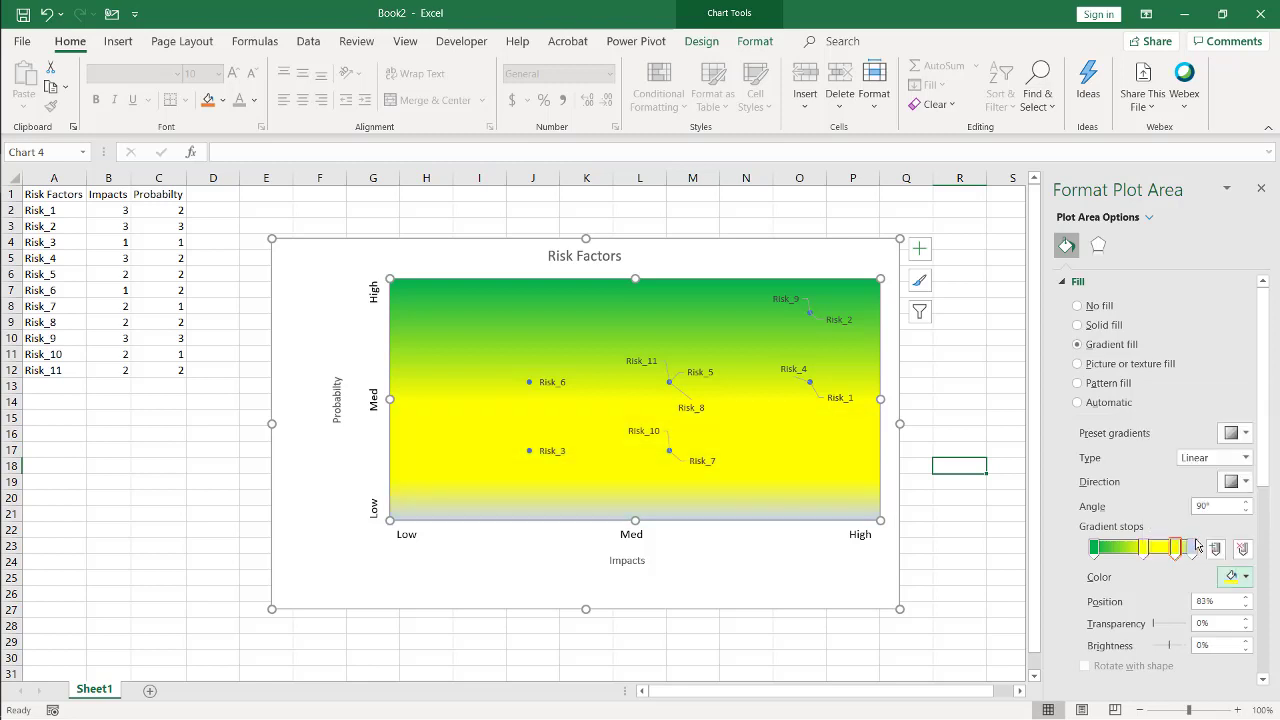
click(1192, 546)
click(1240, 577)
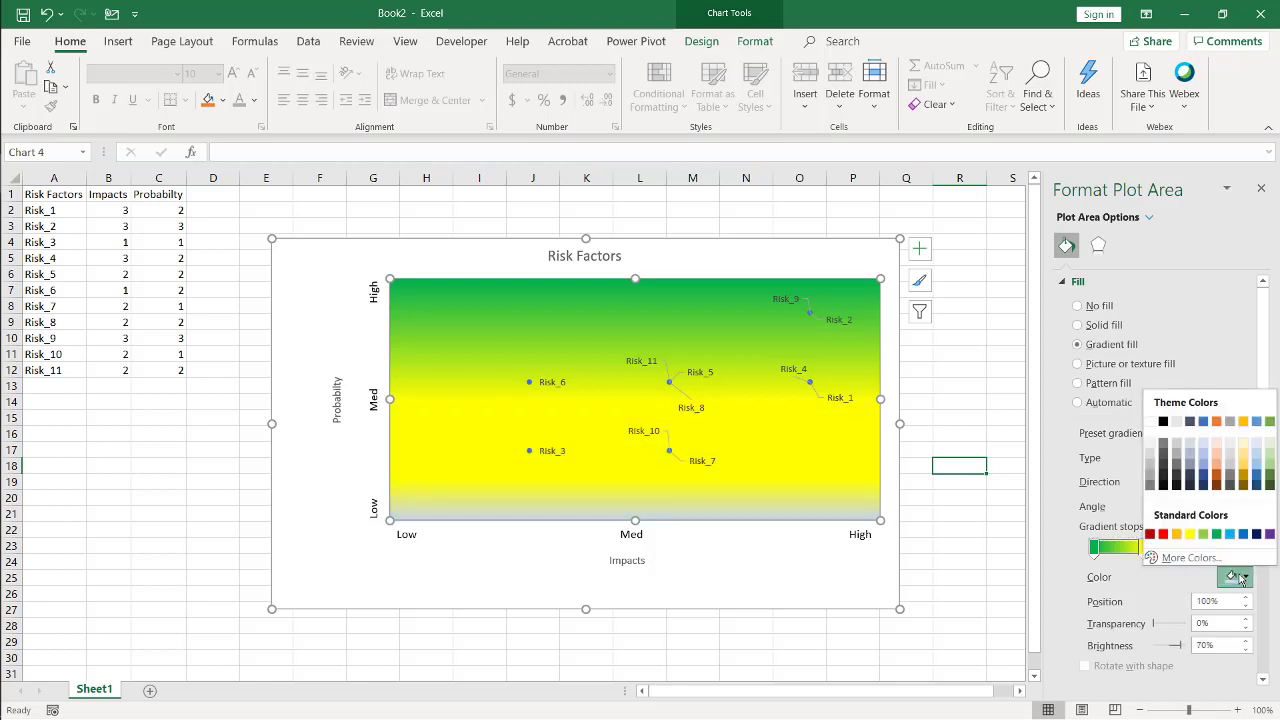
click(1163, 534)
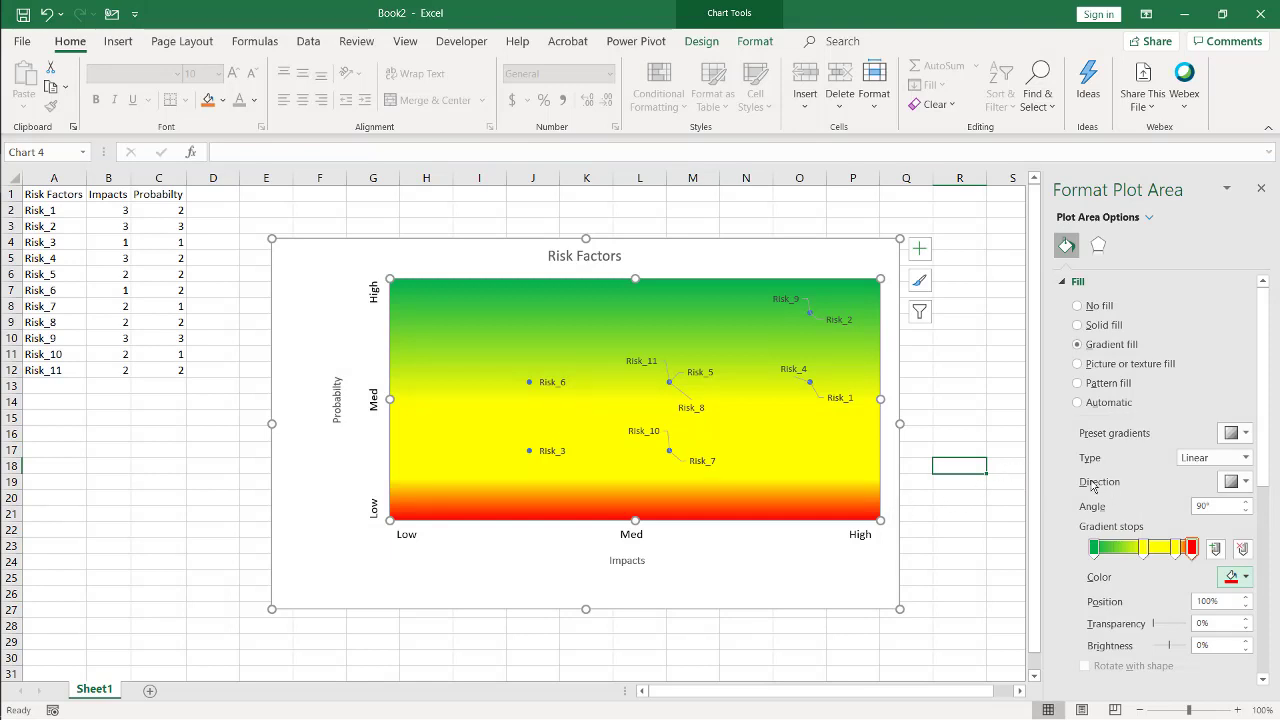
Run the gradient diagonally and move the middle stops to 39% and 56%
click(1240, 481)
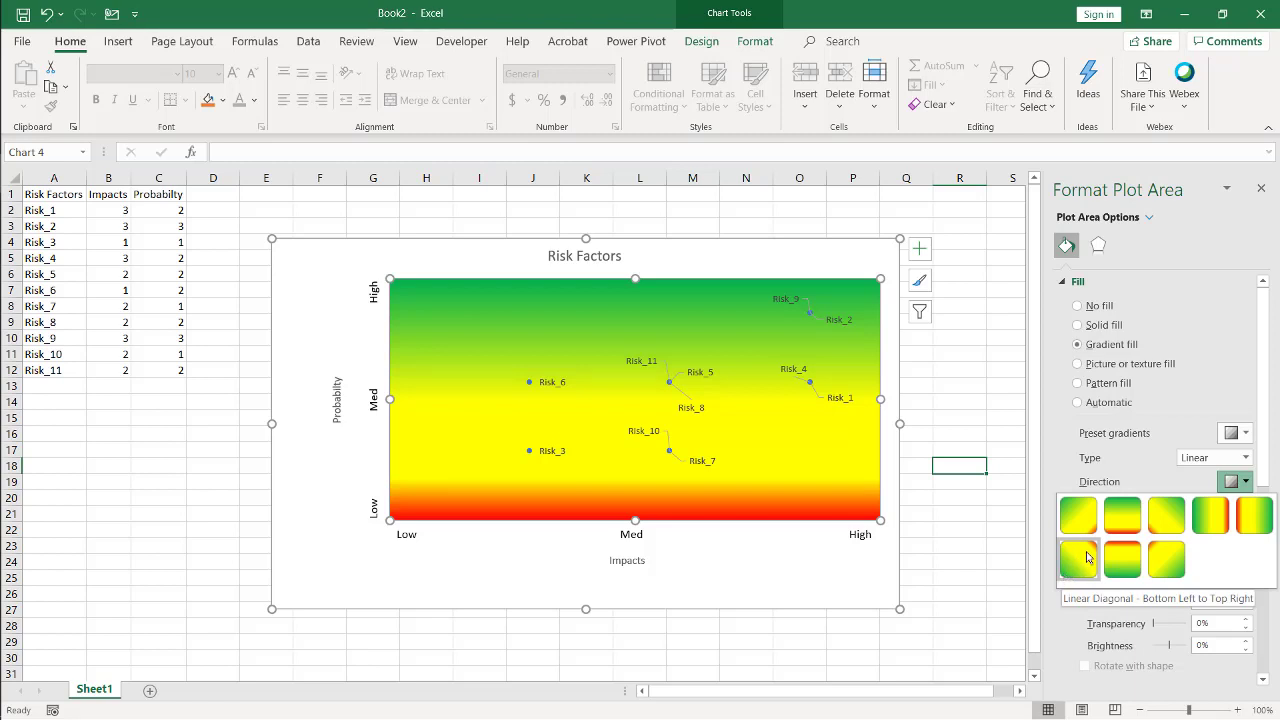
click(1084, 561)
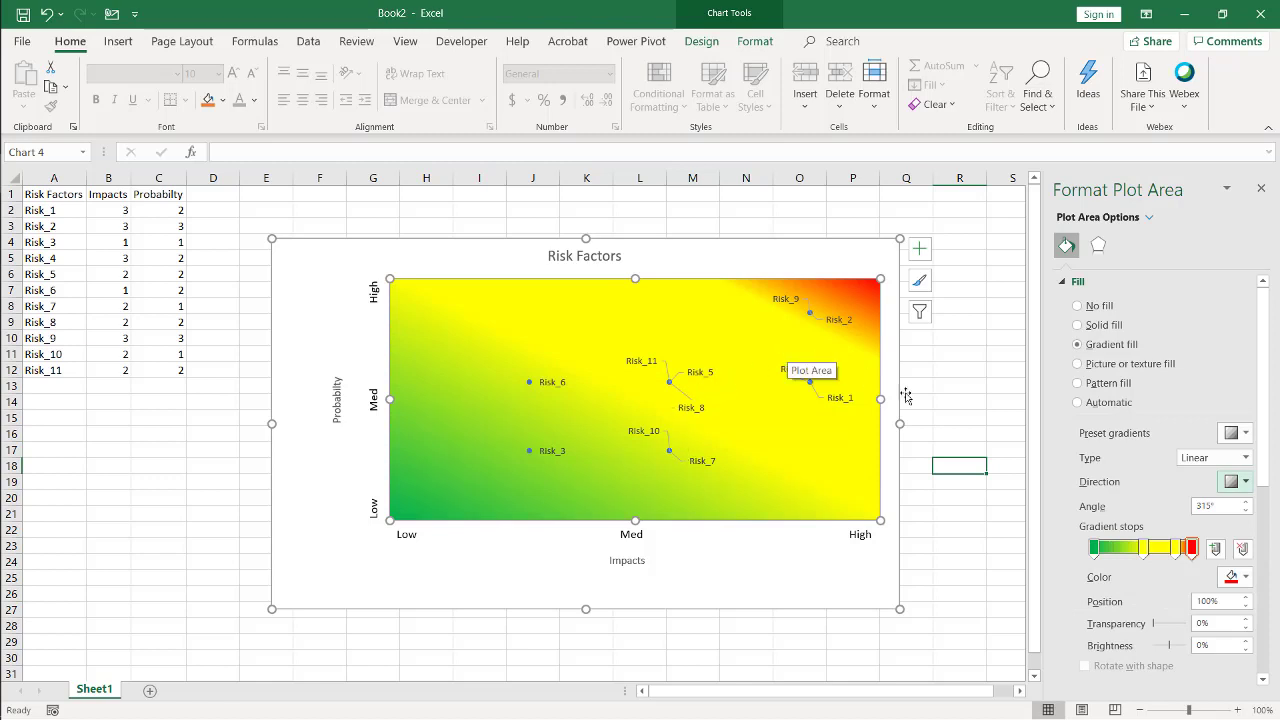
drag(1145, 557, 1134, 556)
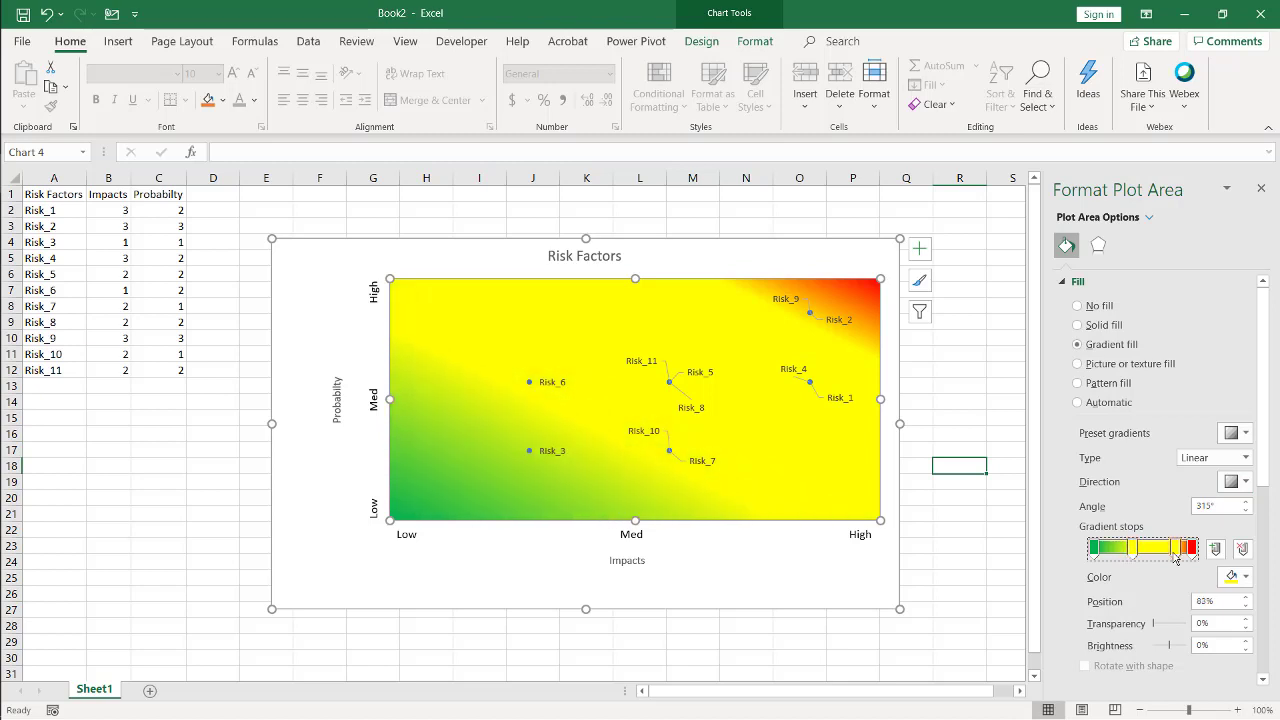
drag(1176, 557, 1154, 563)
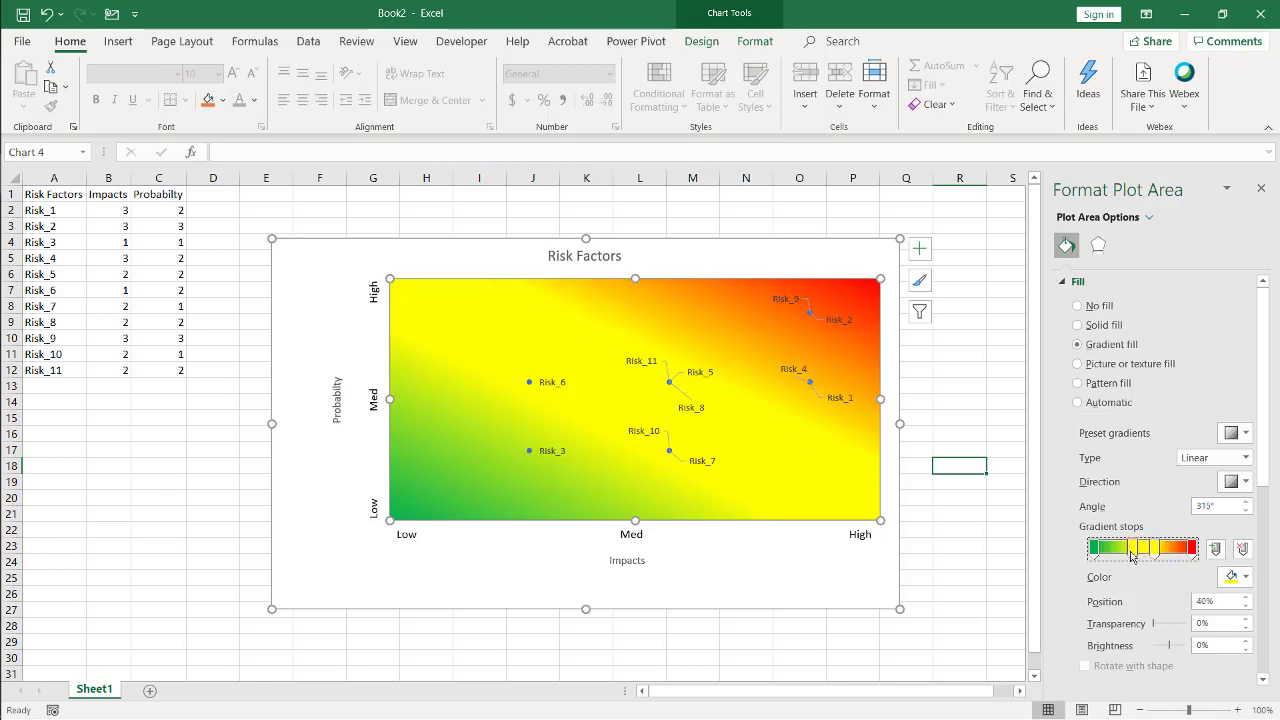
drag(1132, 556, 1131, 557)
Rename Risk_9 in cell A10 to Drinking
click(57, 210)
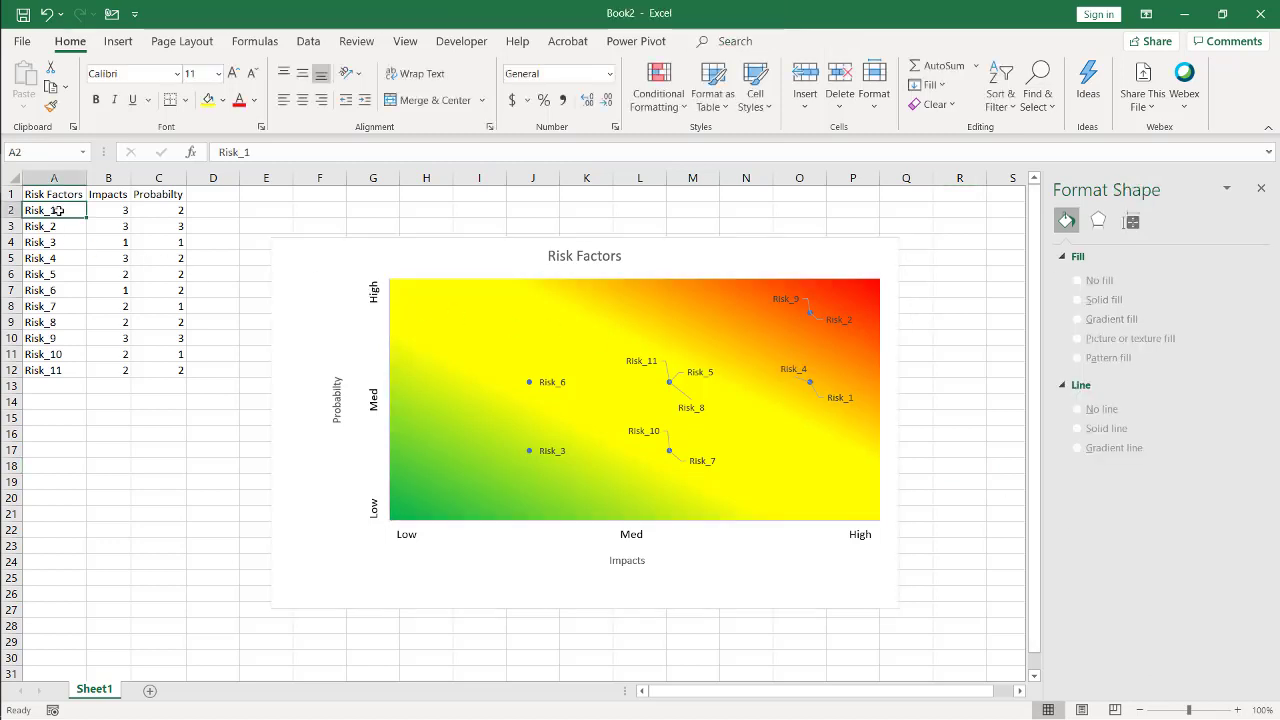
double_click(66, 340)
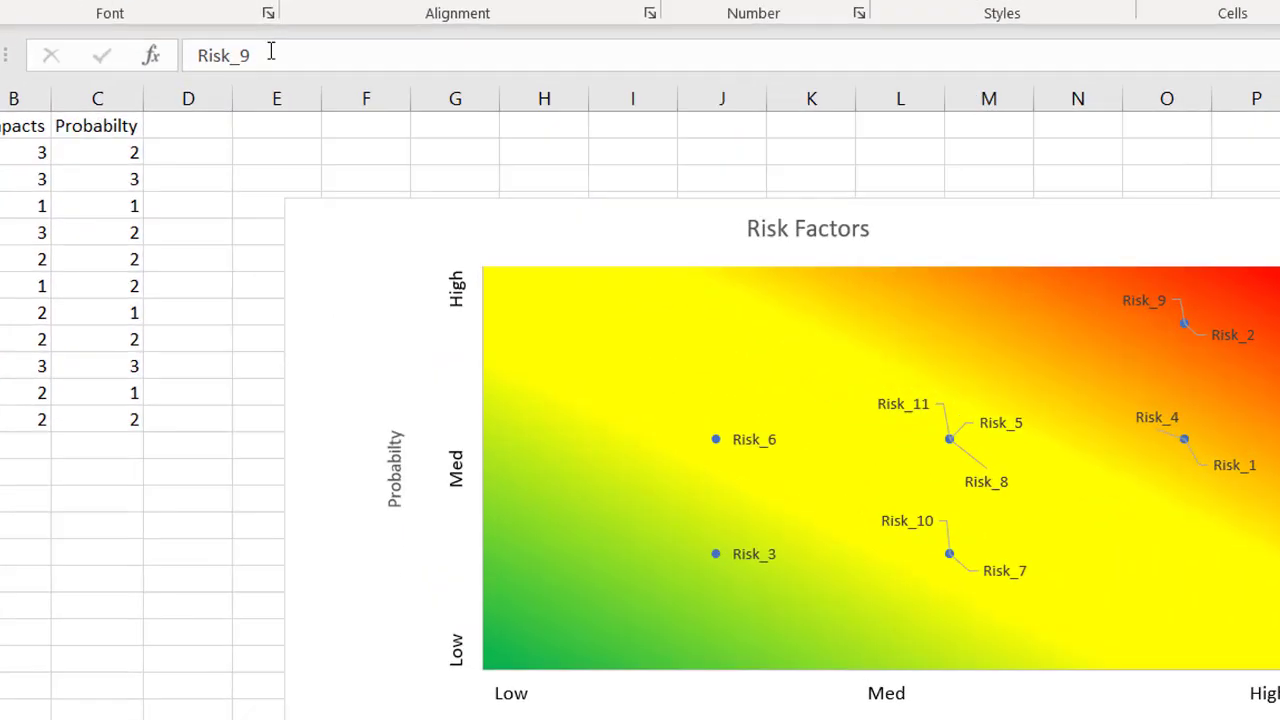
drag(258, 152, 151, 152)
text(Drinking)
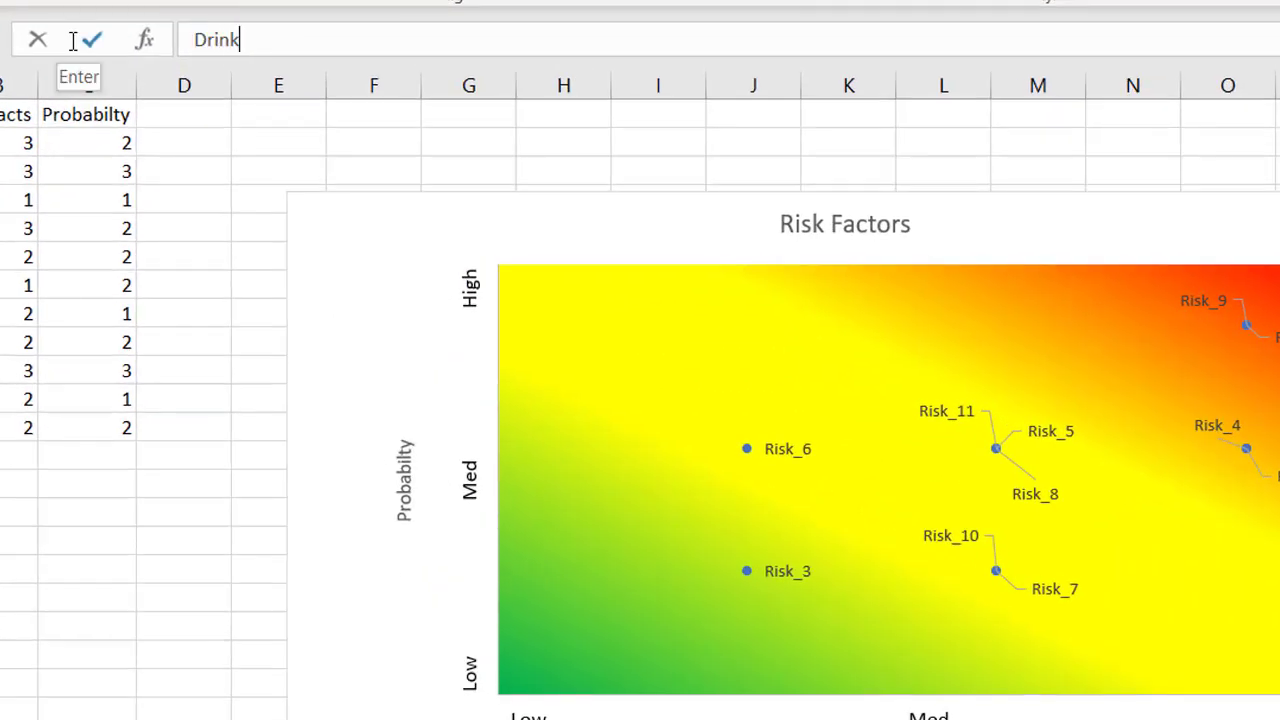
click(58, 42)
key(Return)
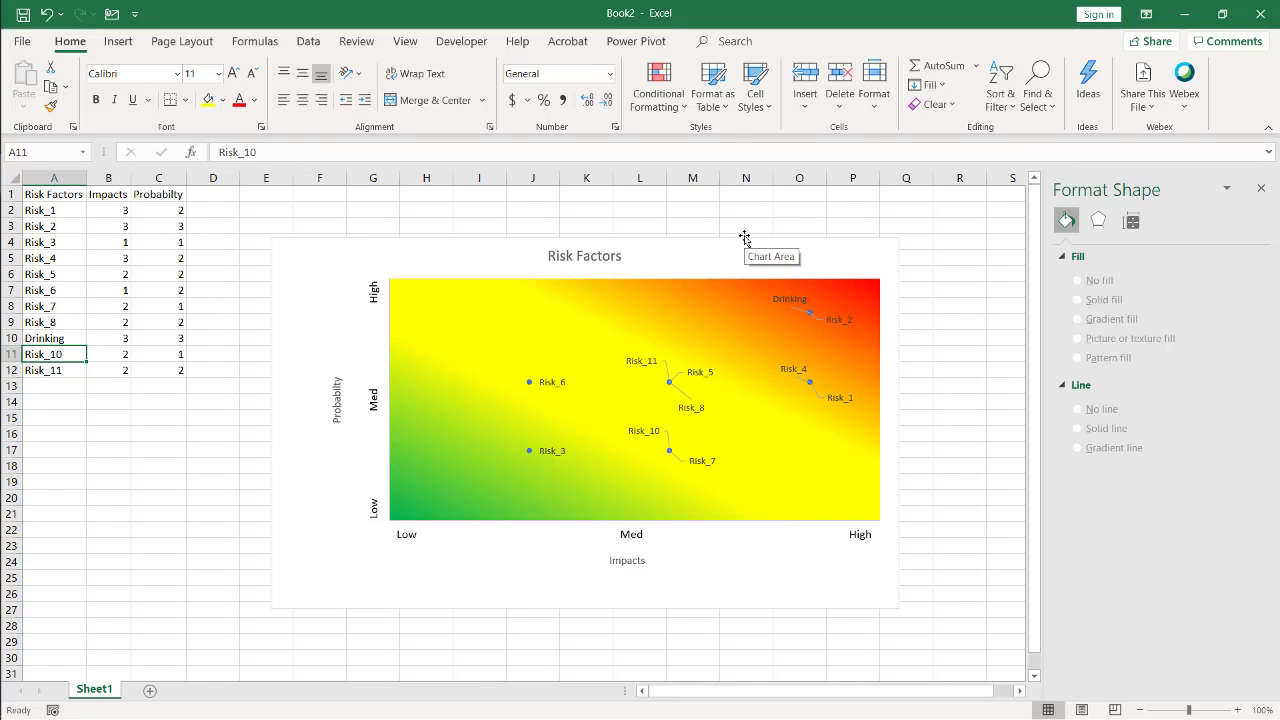
Copy the Risk Factors chart and switch to PowerPoint
click(741, 241)
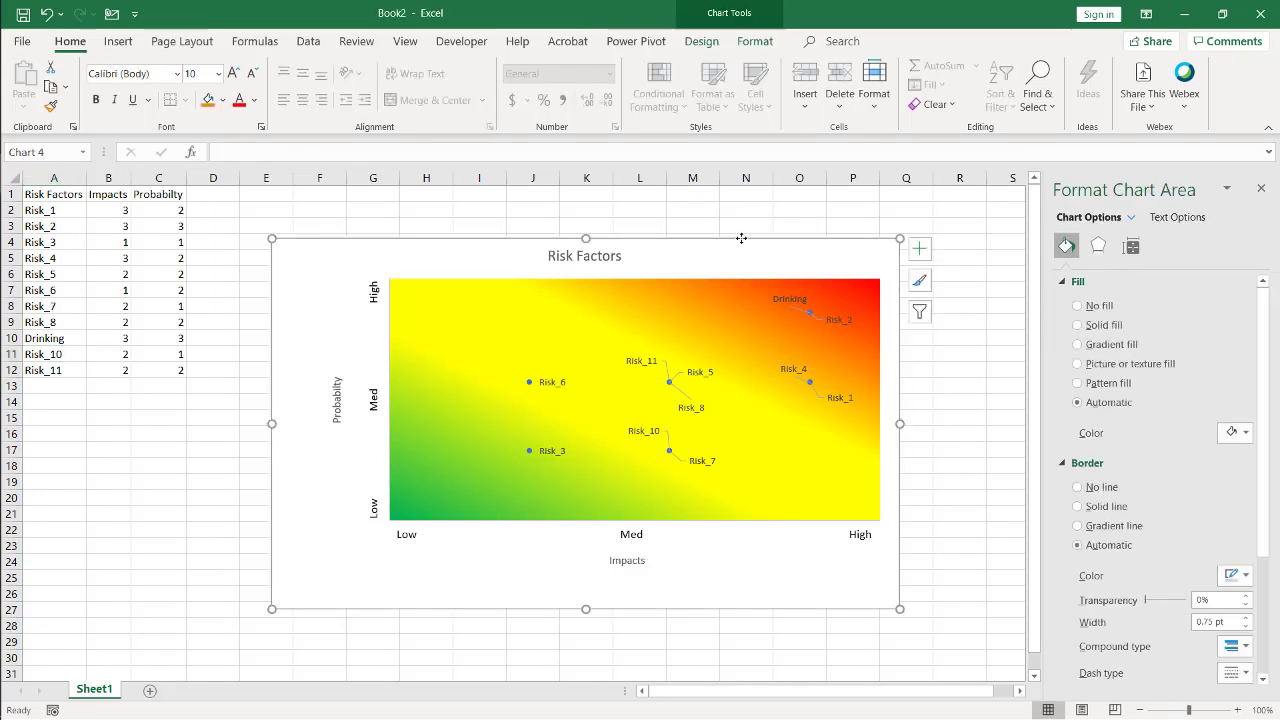
key(ctrl+c)
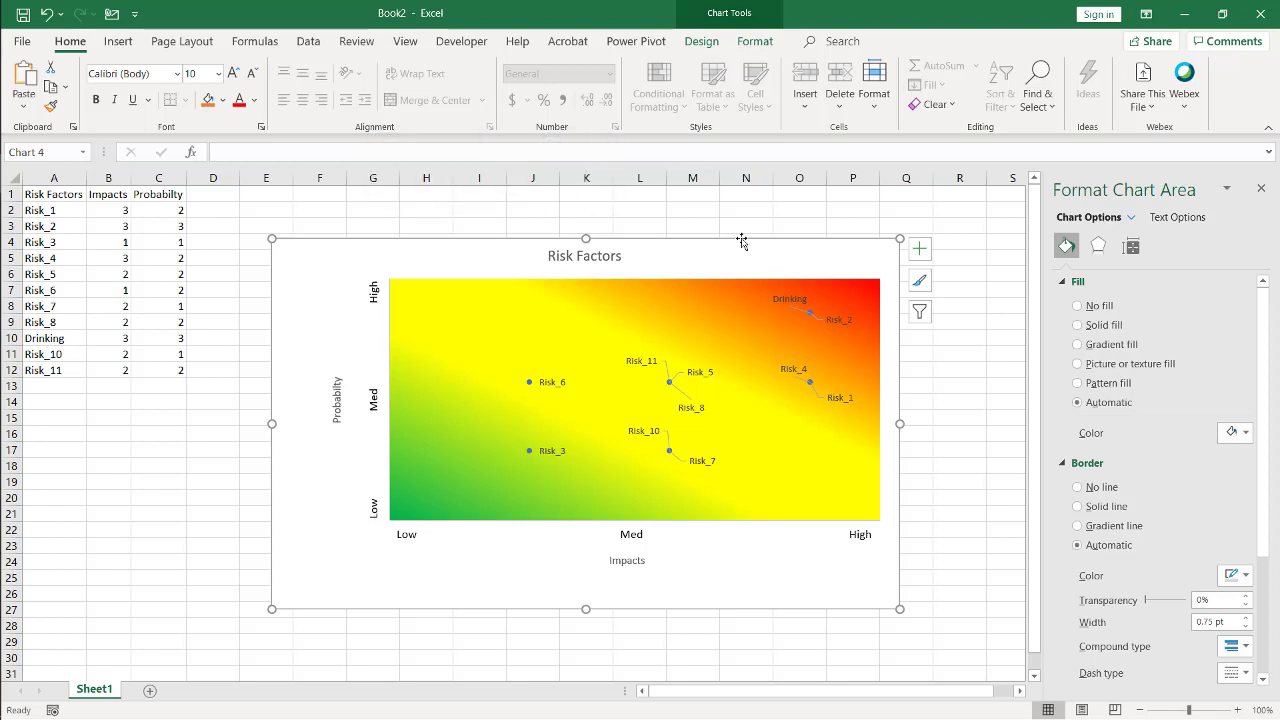
key(alt+Tab)
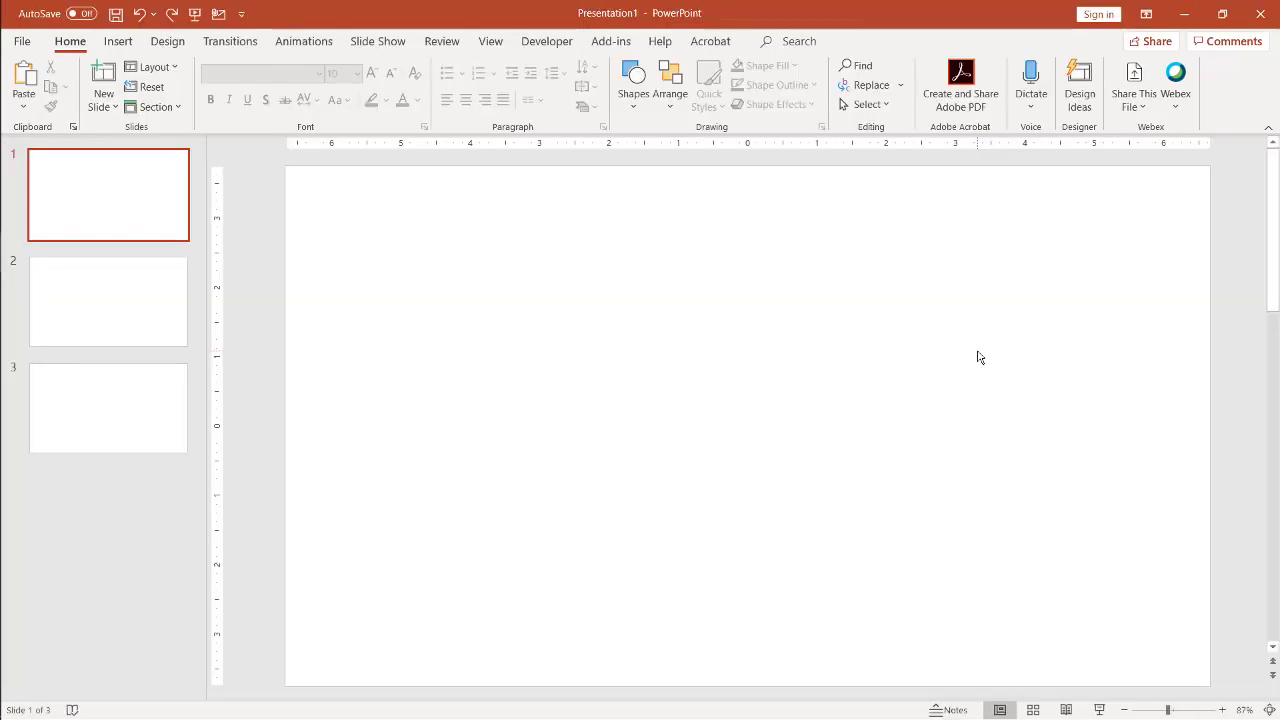
Paste the Risk Factors chart onto slide 1 and deselect it
key(ctrl+v)
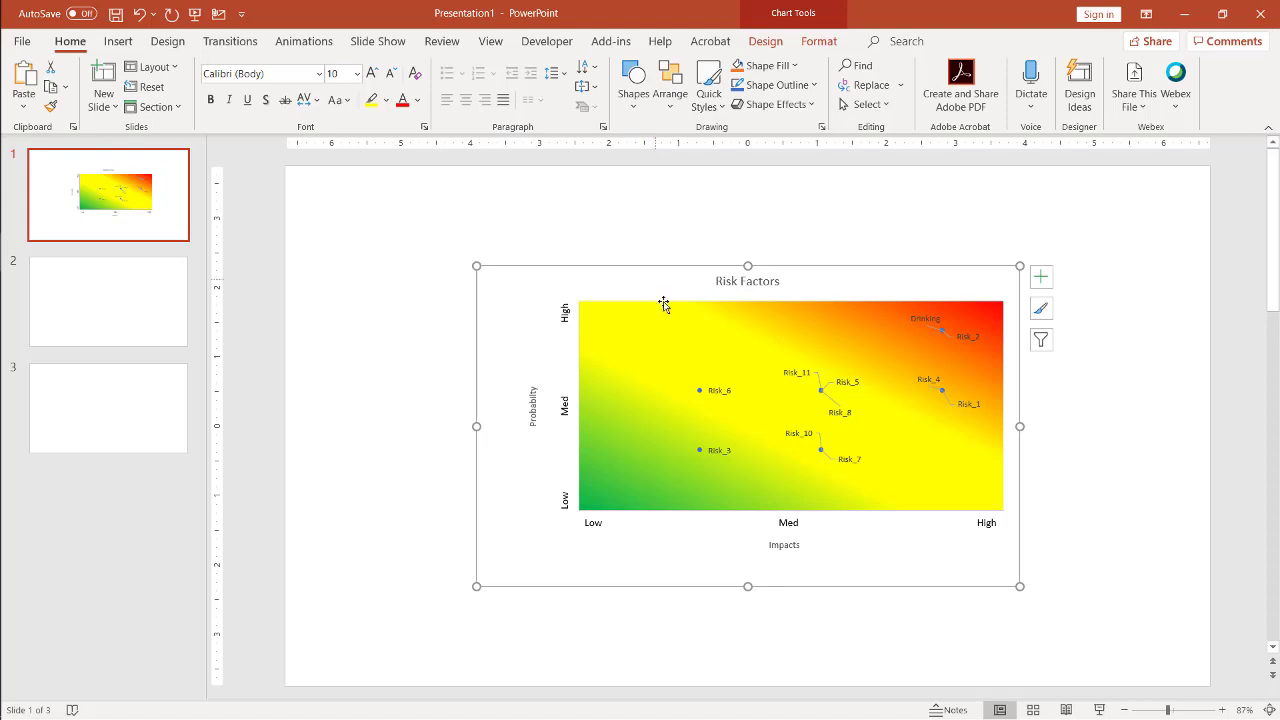
click(676, 241)
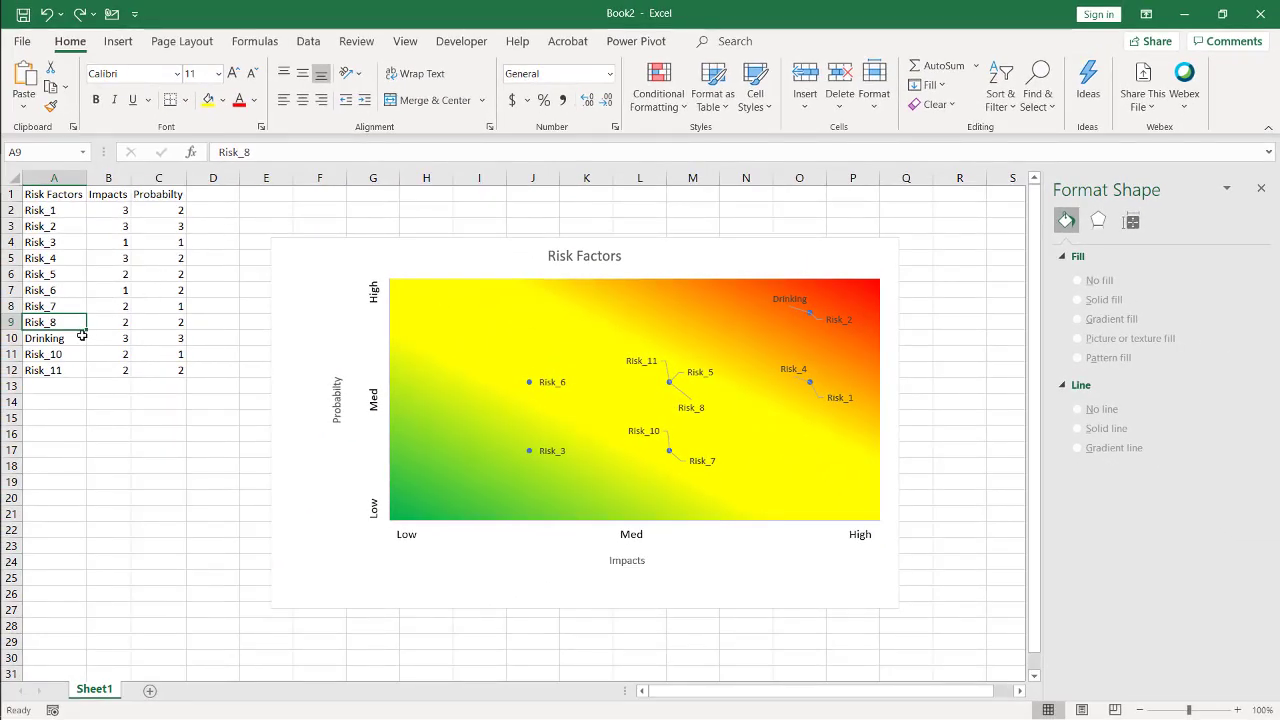
Replace Drinking in cell A10 with drugs
click(78, 338)
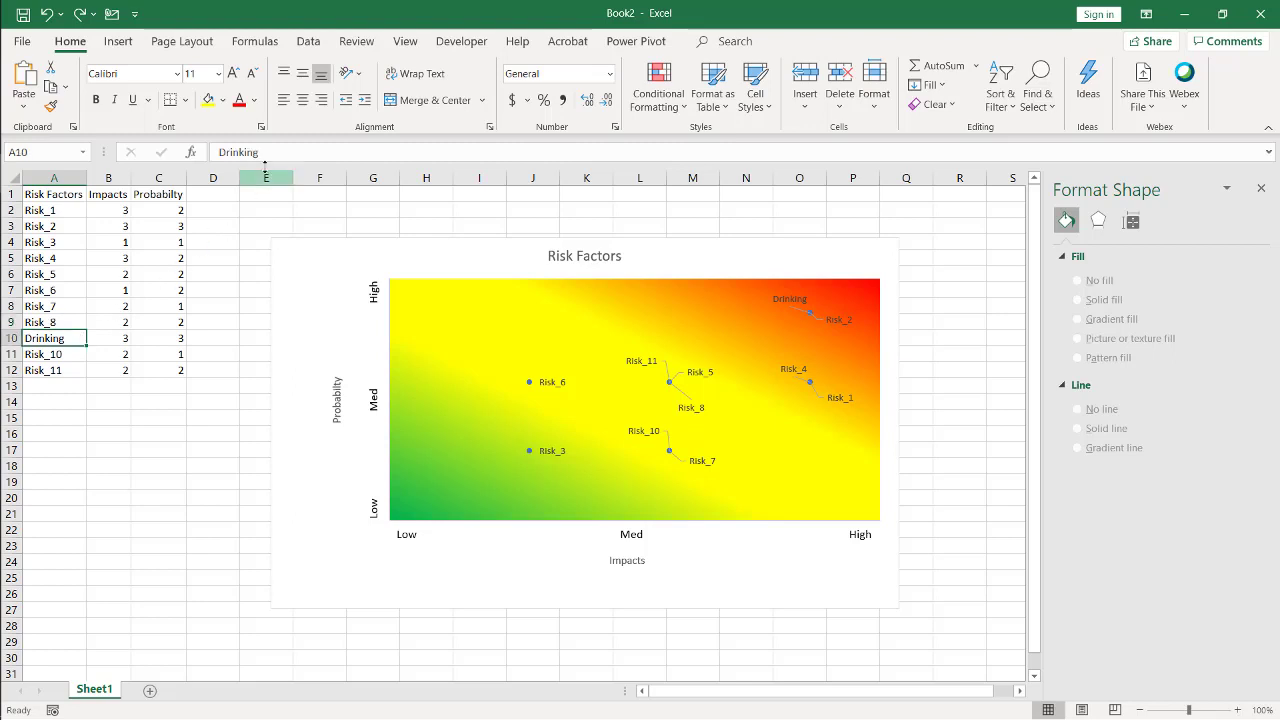
drag(262, 152, 189, 152)
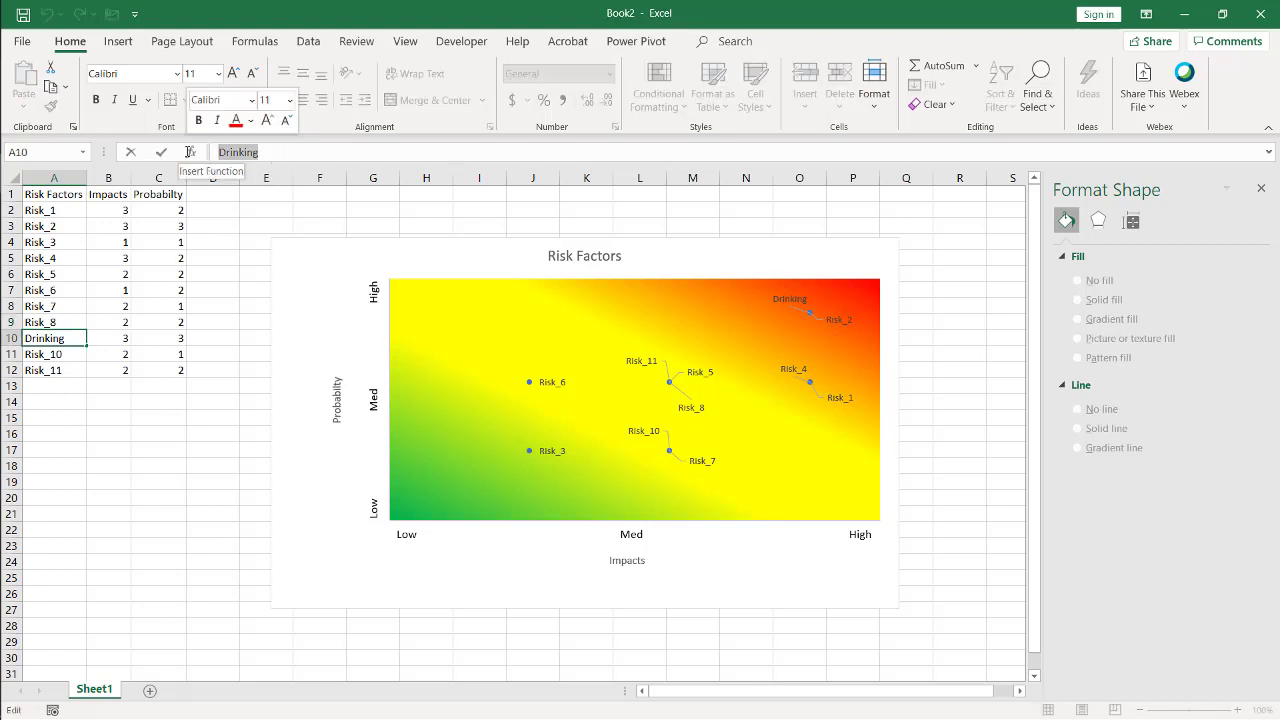
text(dr)
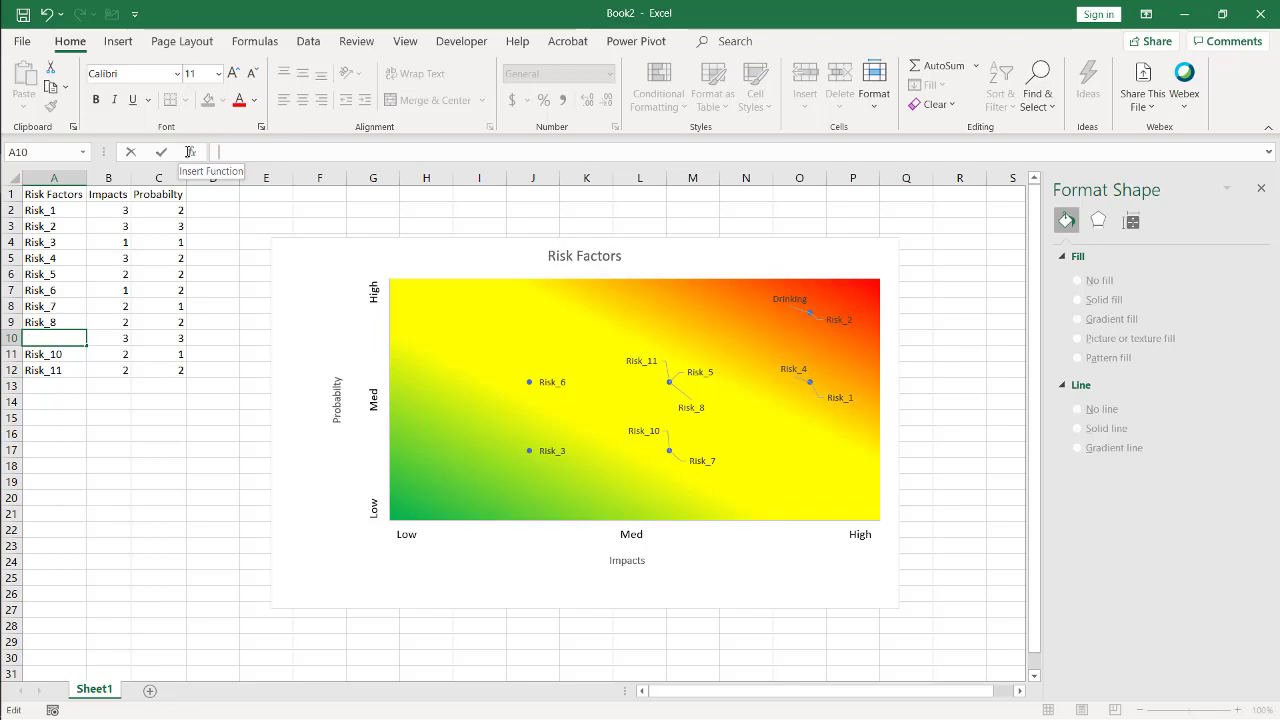
text(ugs)
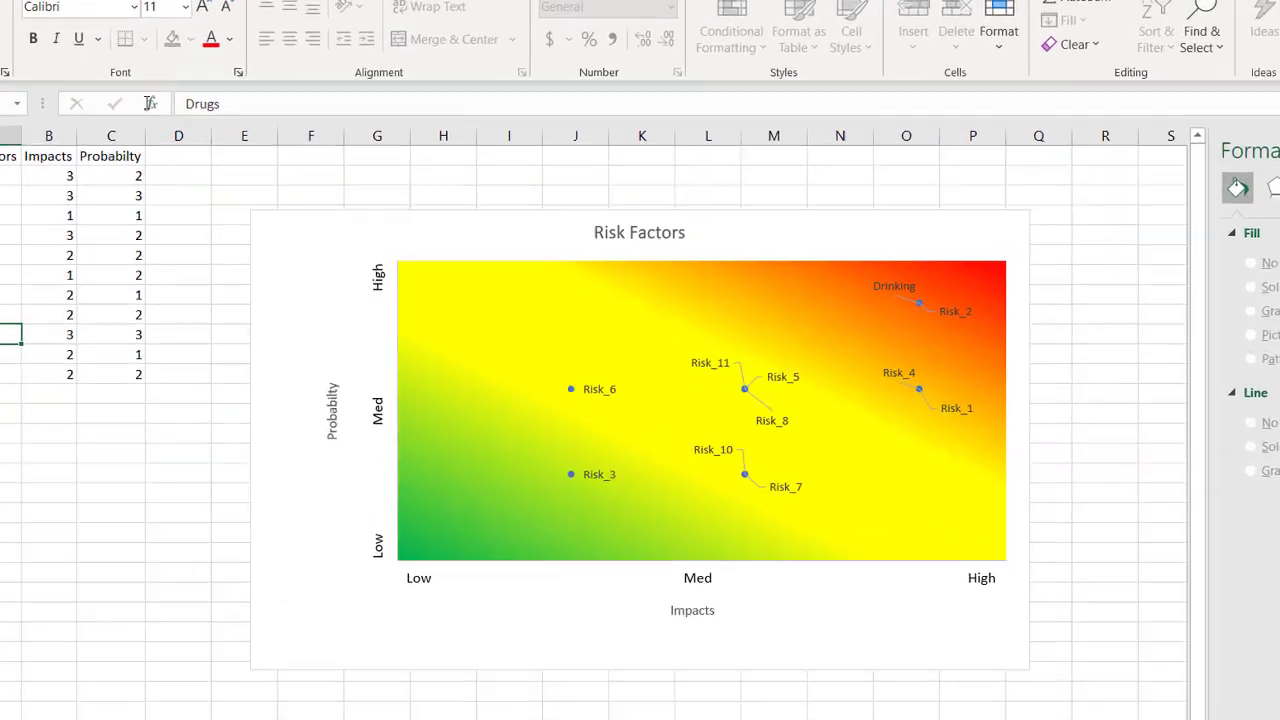
key(Return)
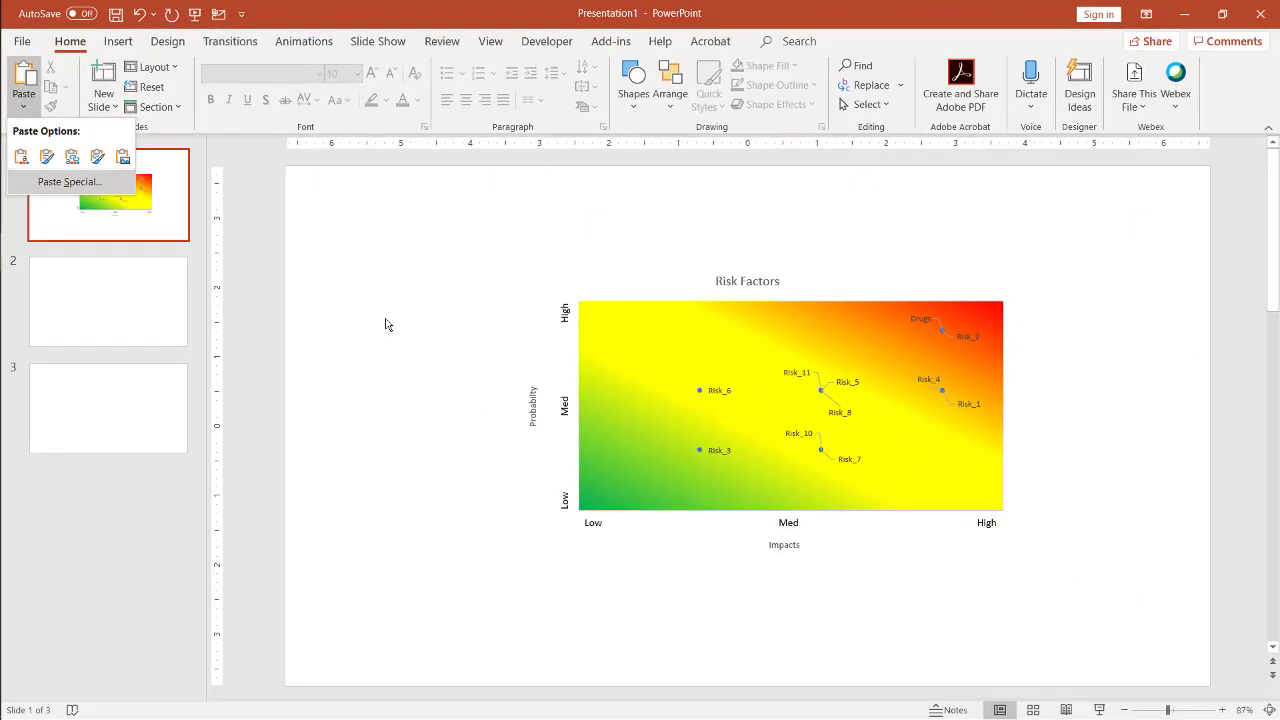
Dismiss the paste options and go to blank slide 2
click(168, 310)
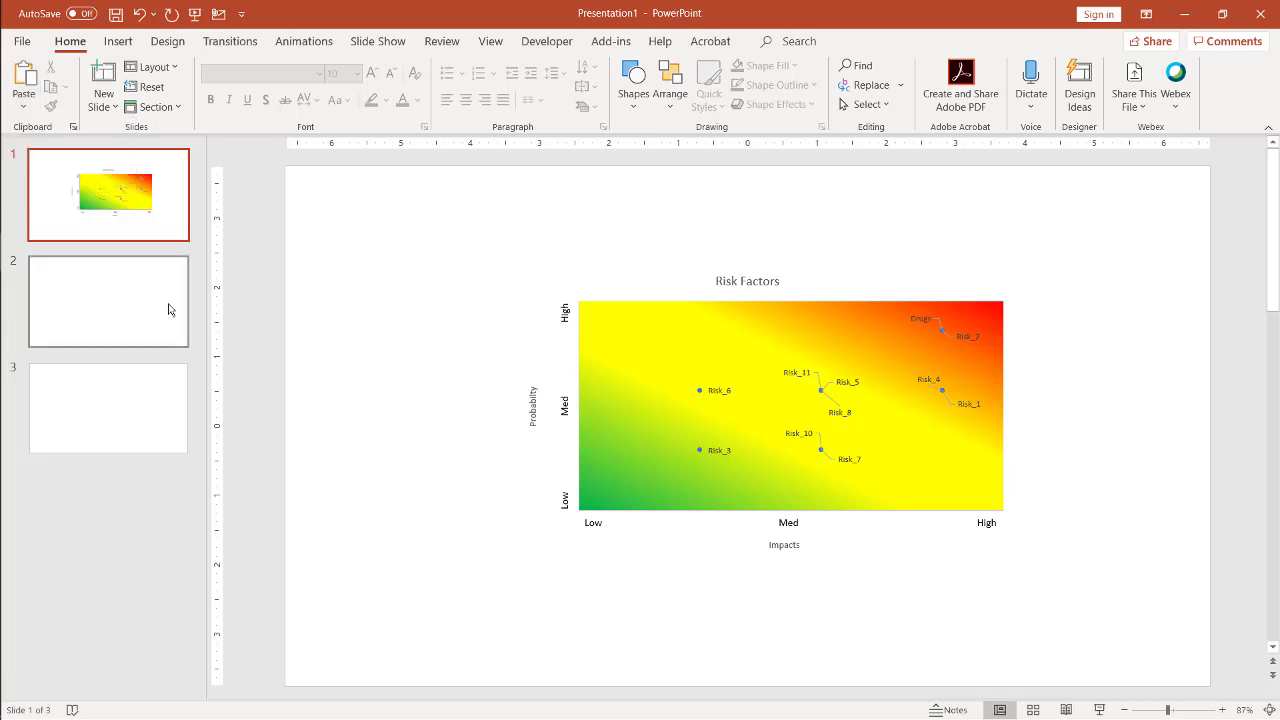
click(168, 310)
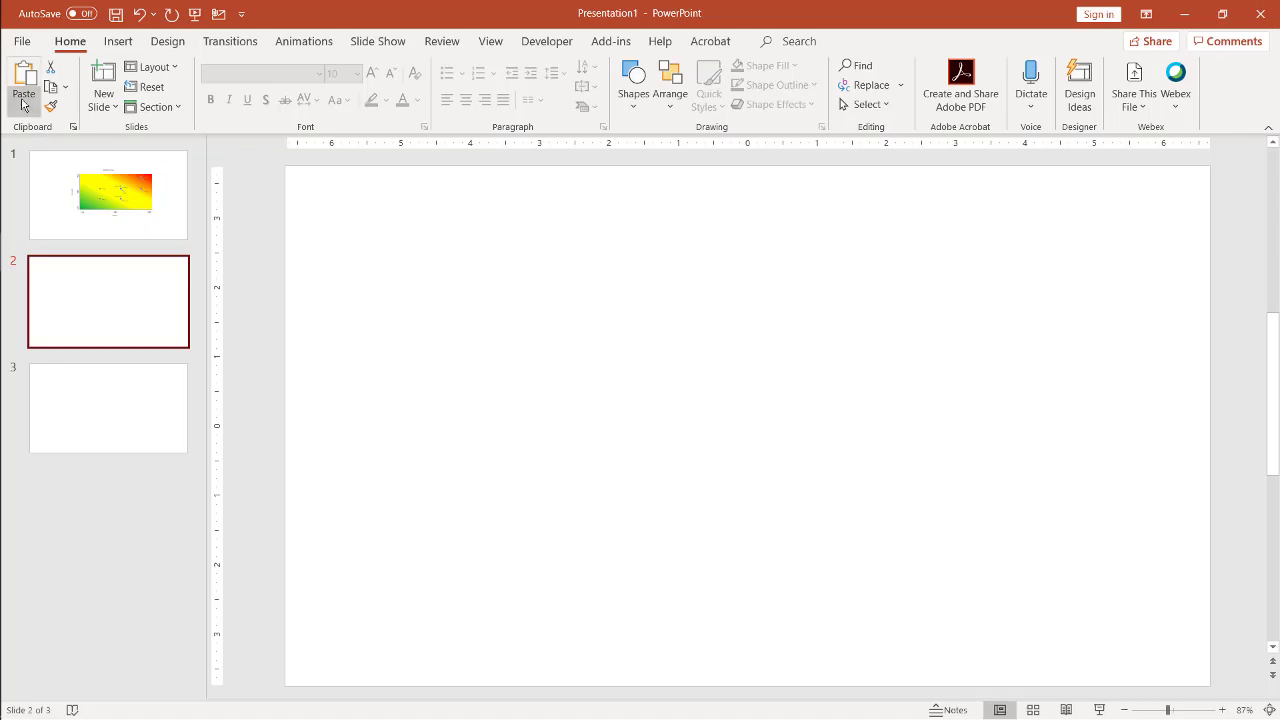
Paste the chart onto slide 2 with Use Destination Theme & Embed Workbook, closing Design Ideas
click(23, 104)
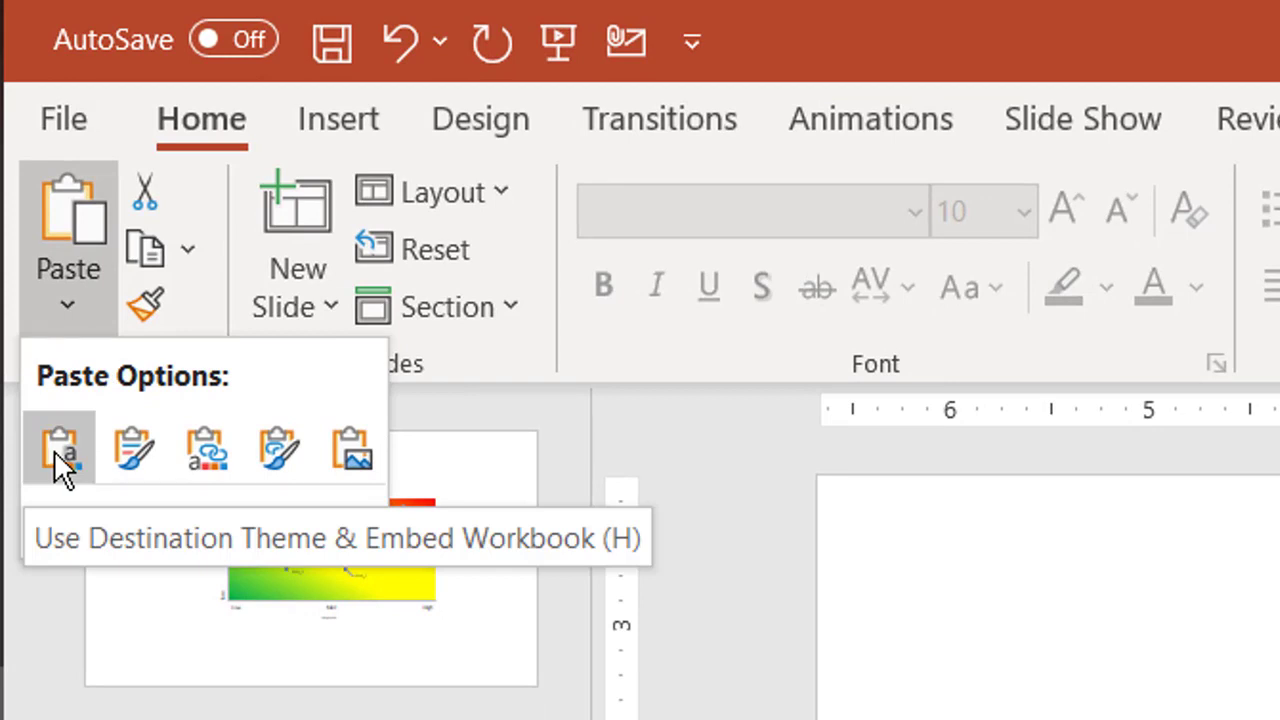
click(130, 452)
key(ctrl+m)
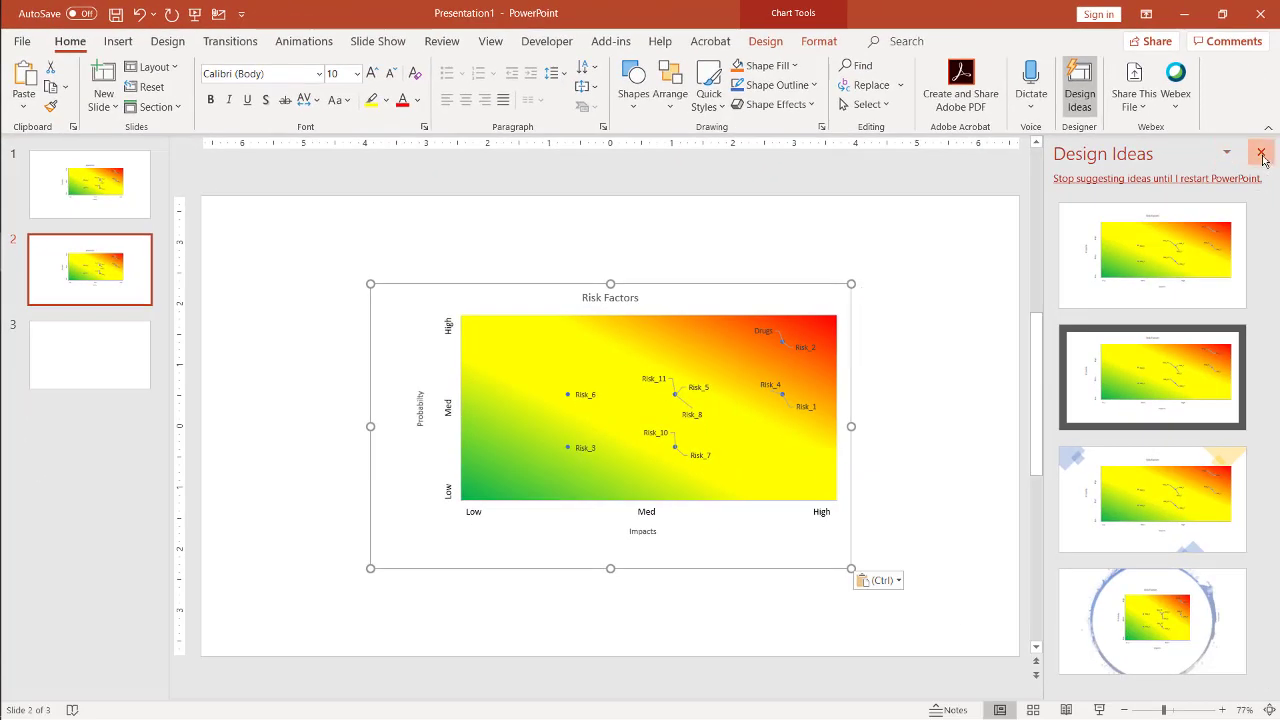
click(1262, 157)
click(768, 476)
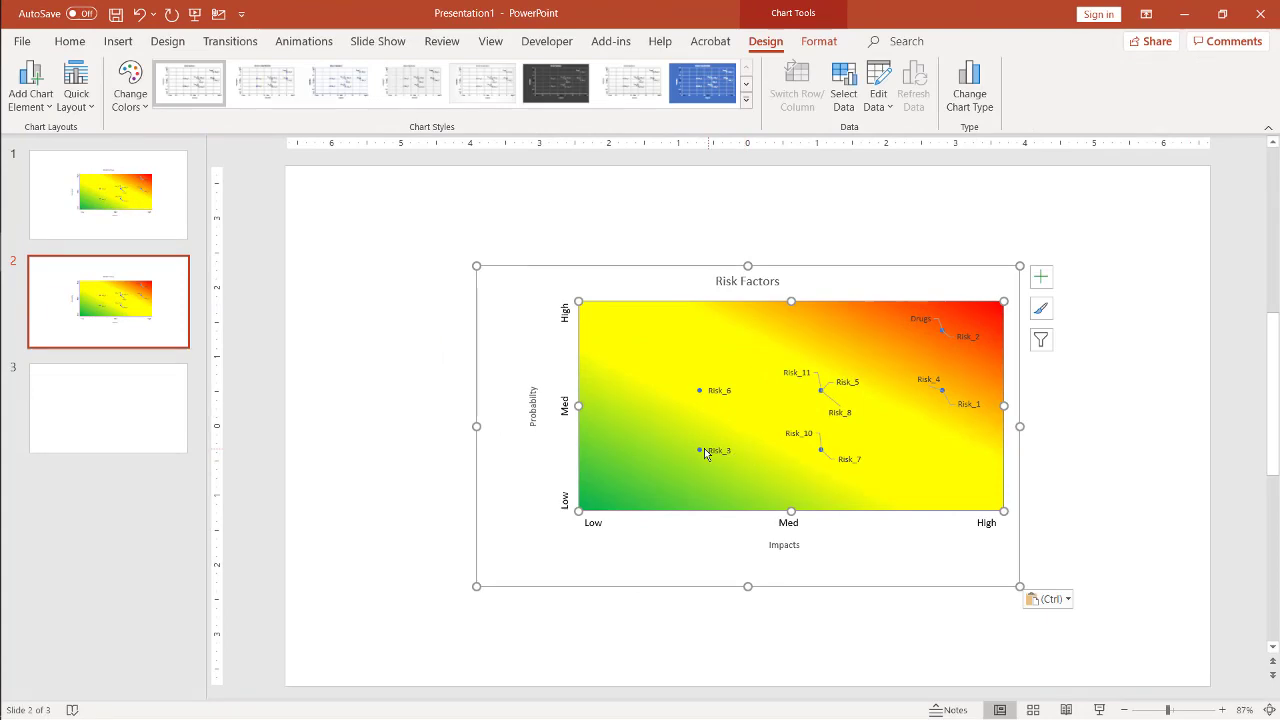
Open the slide 2 chart's embedded data from the plot area's right-click menu
click(707, 450)
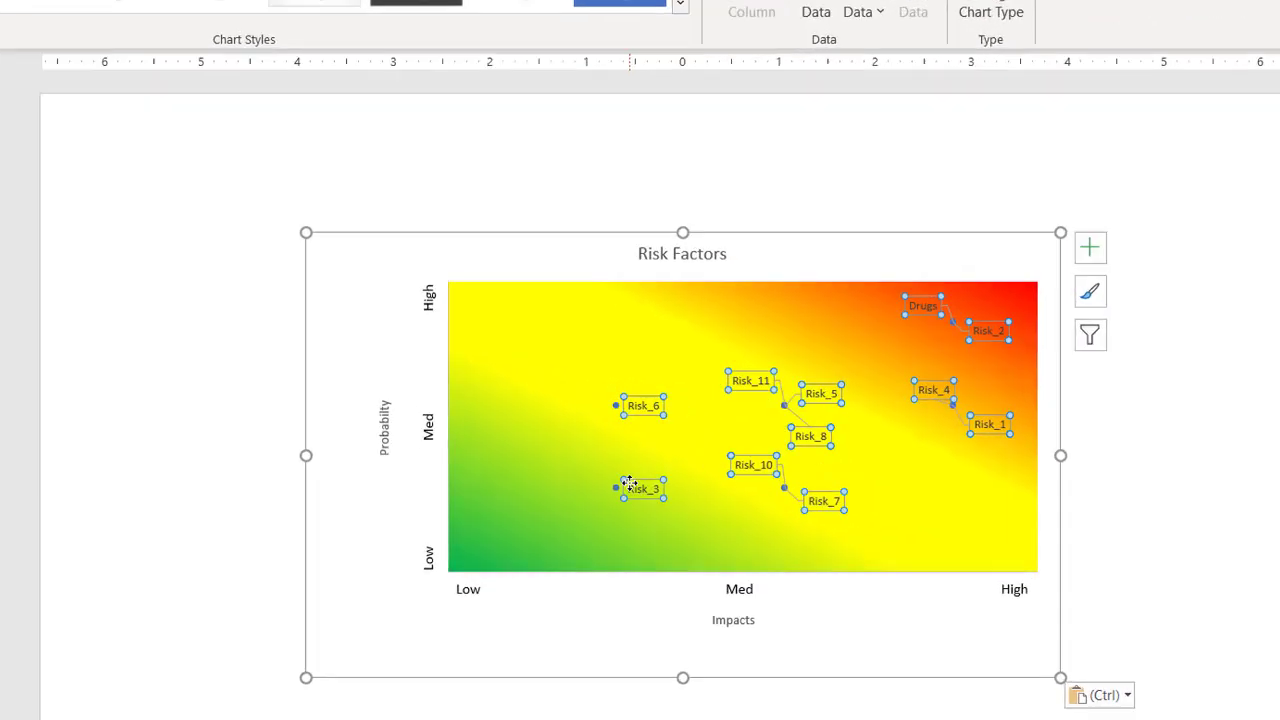
click(586, 452)
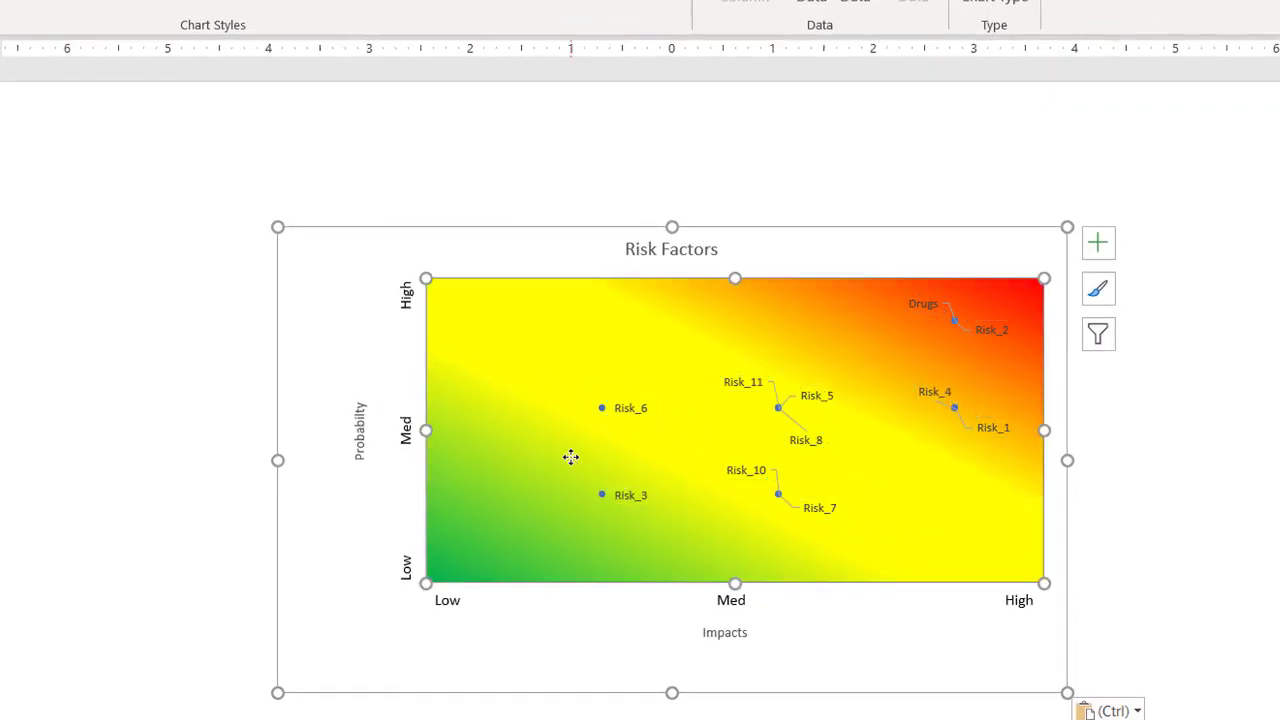
right_click(570, 457)
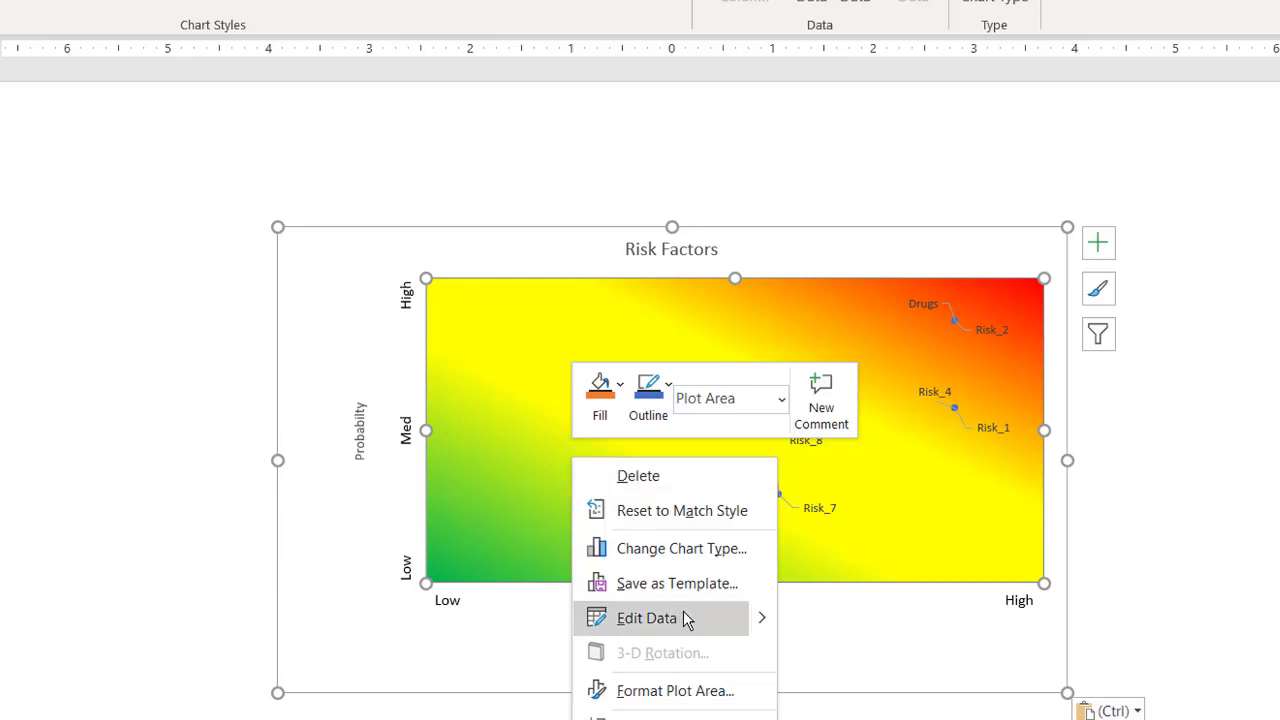
mouse_move(765, 625)
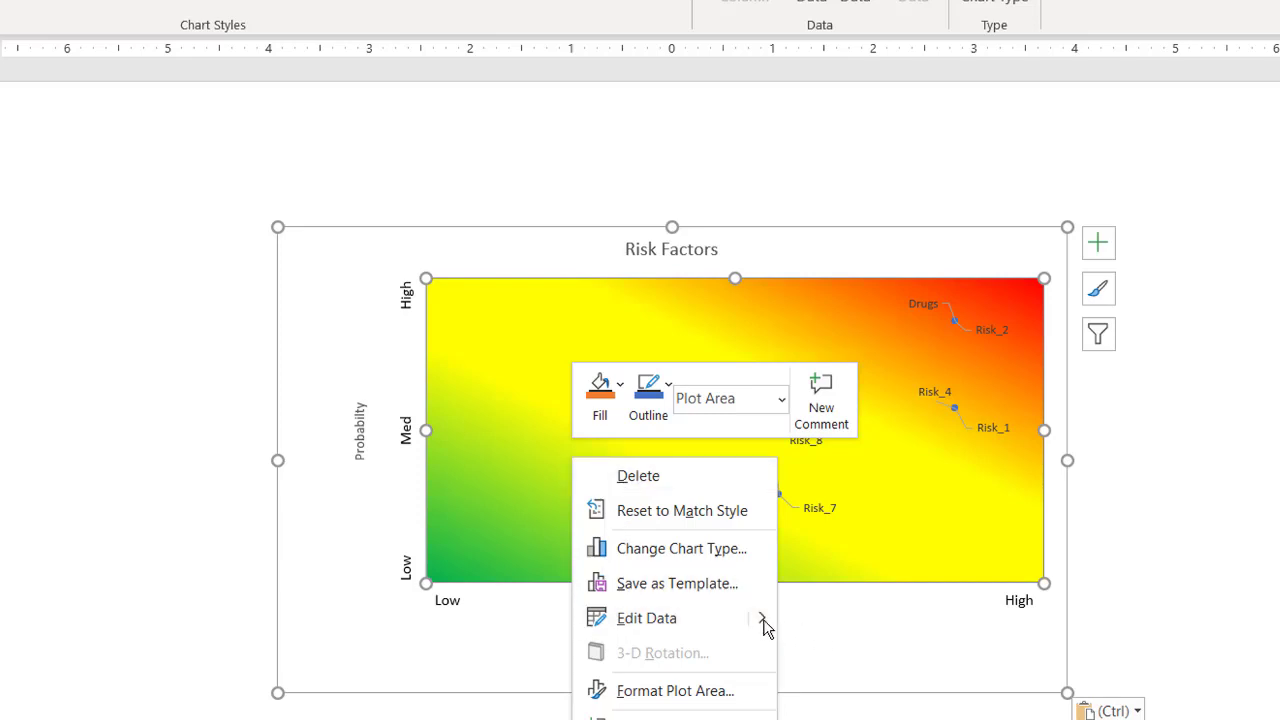
click(815, 626)
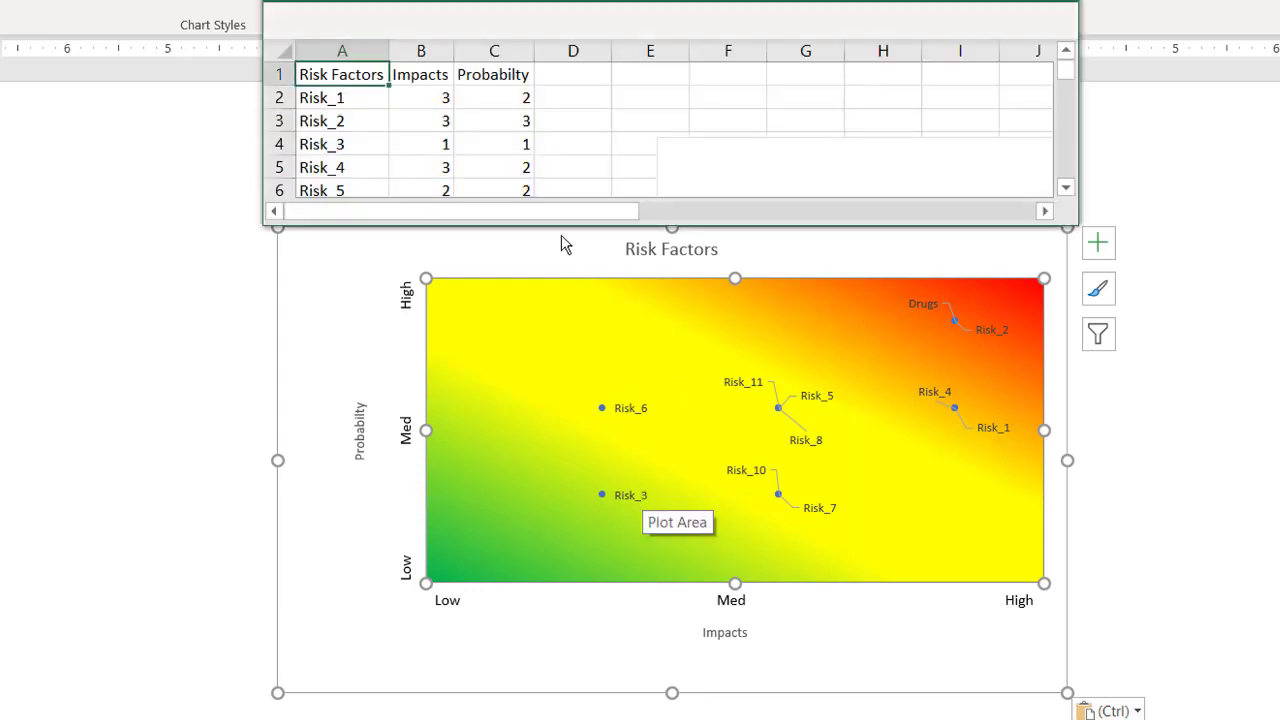
Change Risk_3 in cell A4 to Nothing and close the data sheet
click(375, 144)
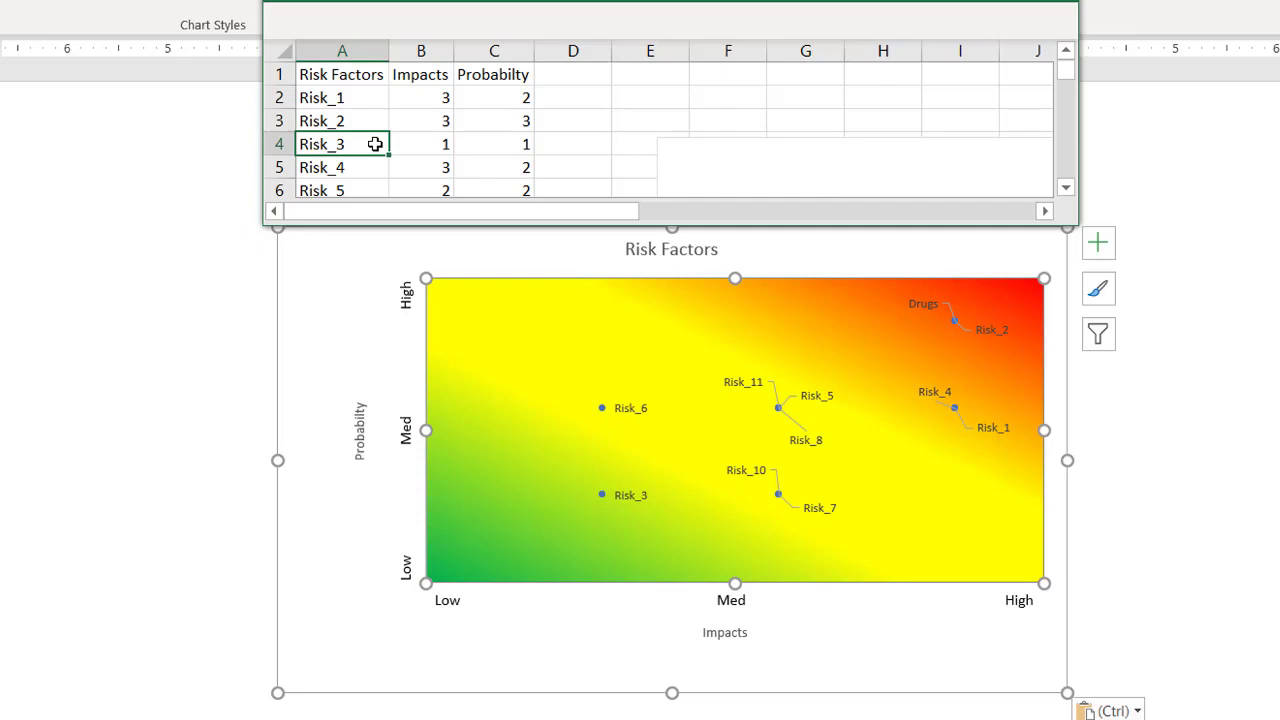
key(BackSpace)
text(Nothing)
key(Return)
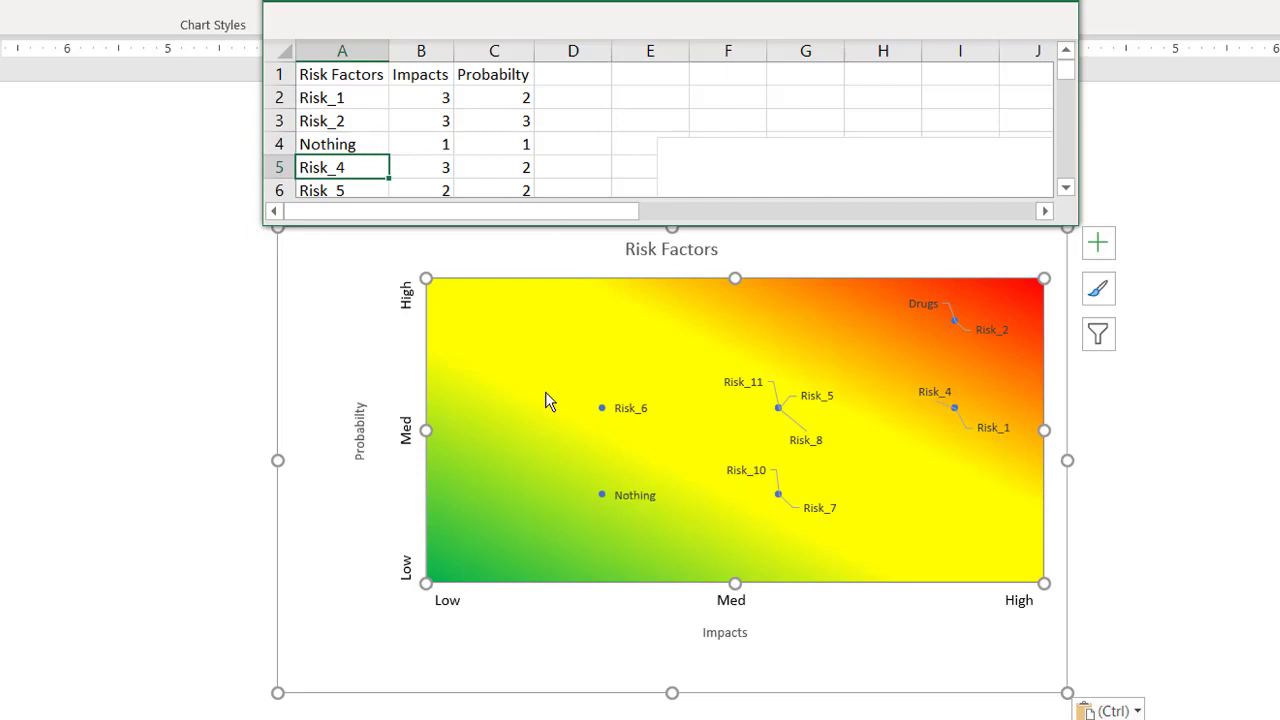
click(1057, 2)
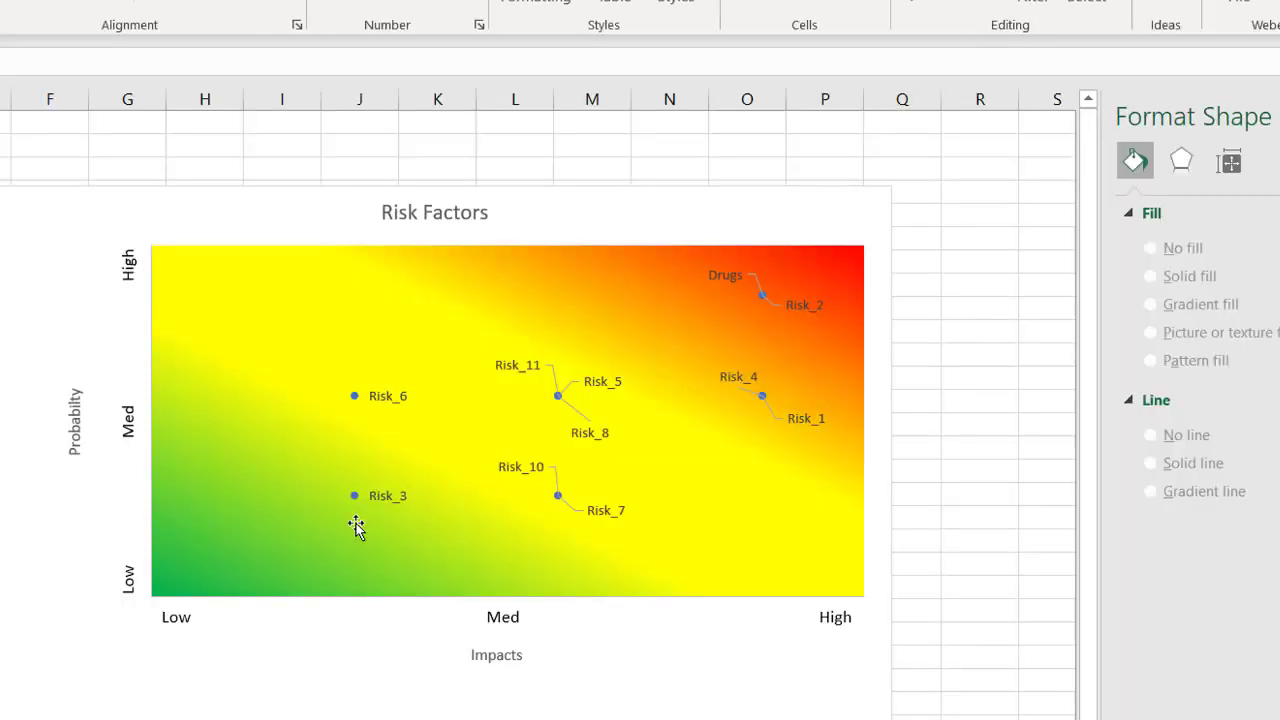
Select the original Excel chart's data labels to confirm the point still reads Risk_3
click(372, 497)
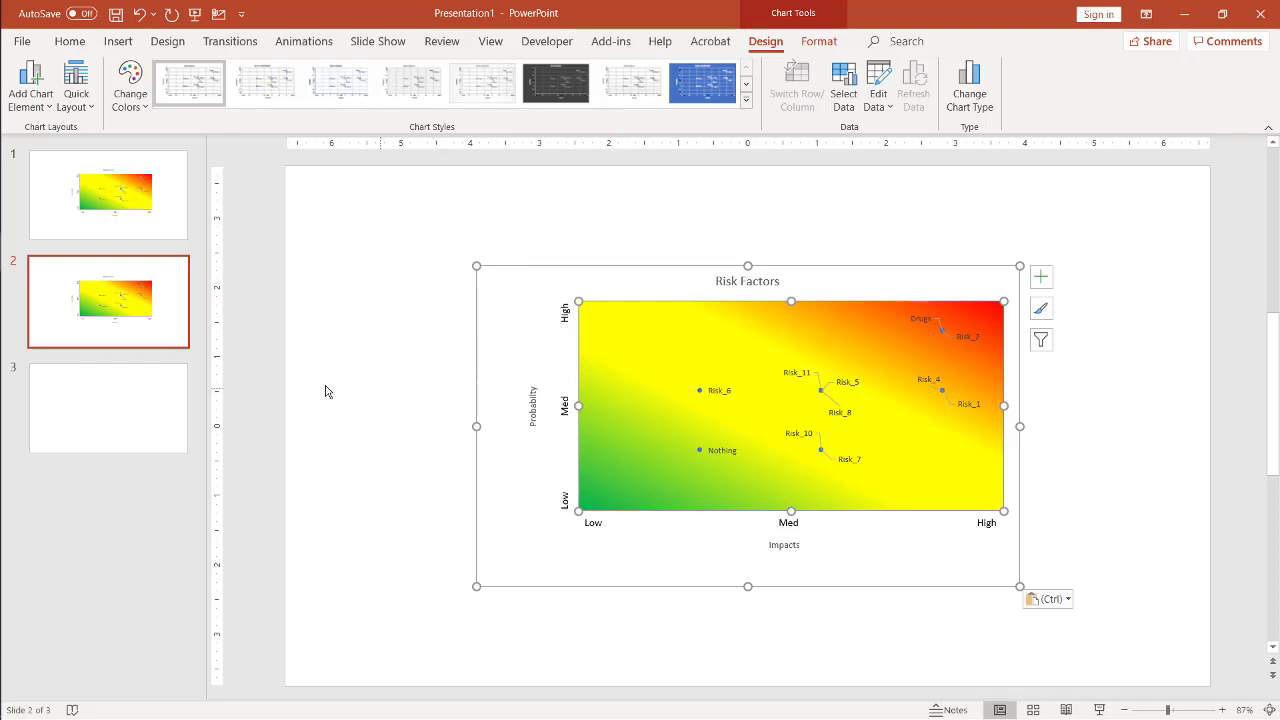
Paste the Risk Factors chart onto blank slide 3 as a static picture
click(127, 405)
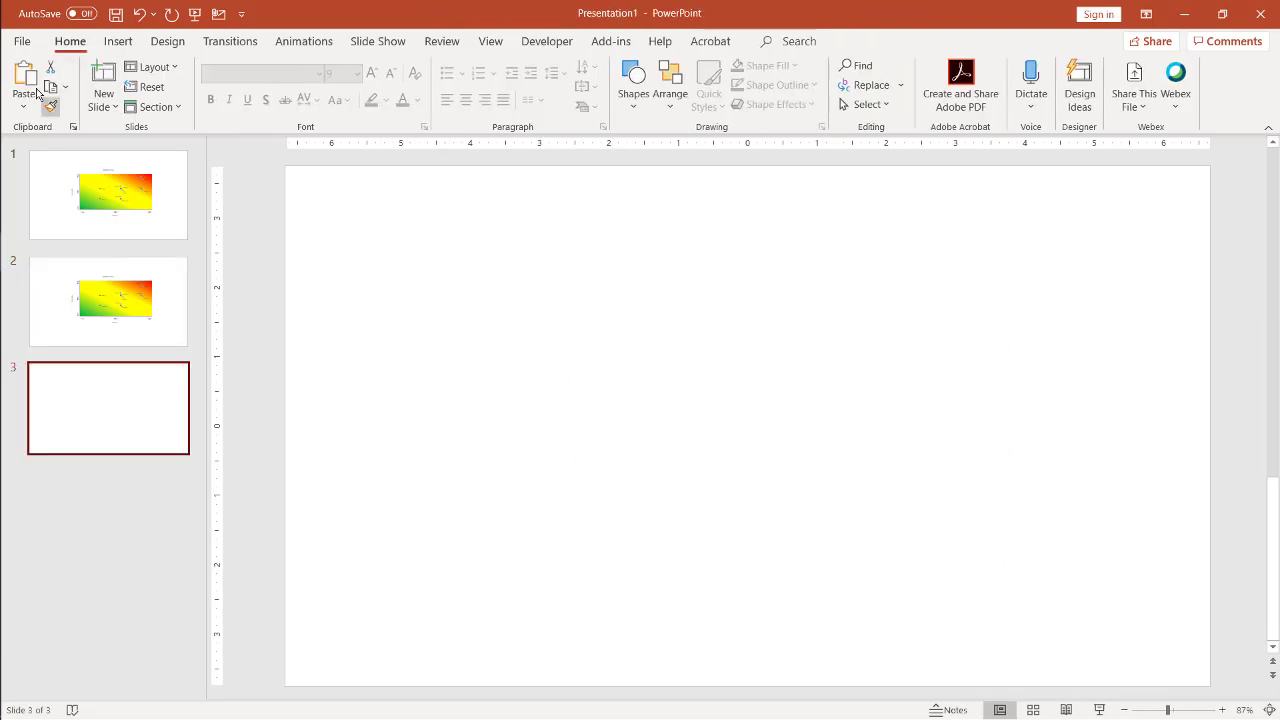
click(23, 104)
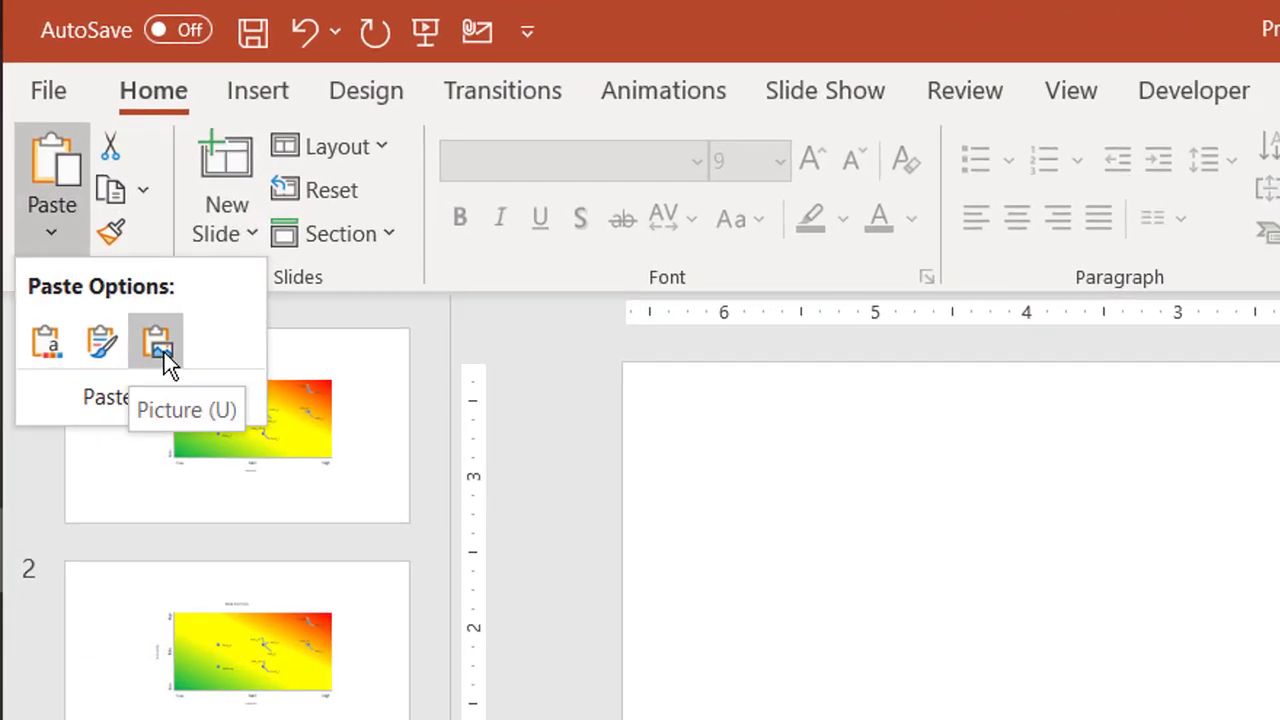
click(164, 352)
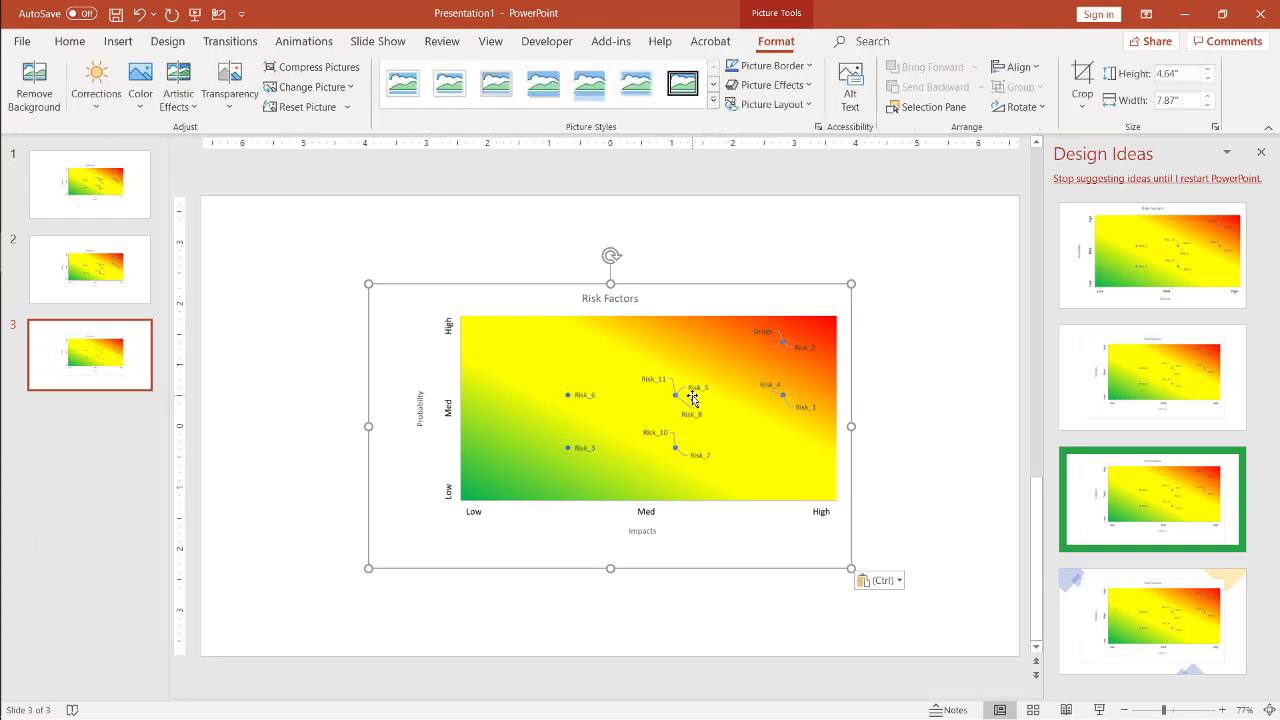
right_click(692, 398)
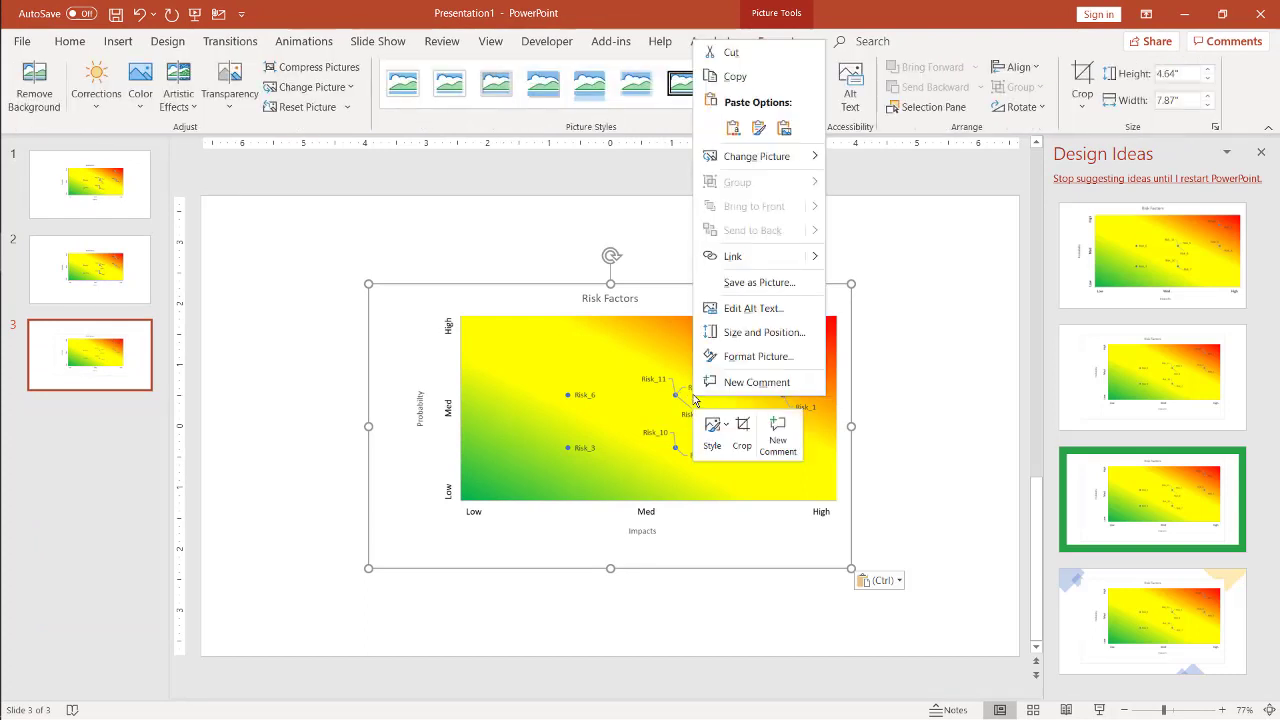
click(578, 368)
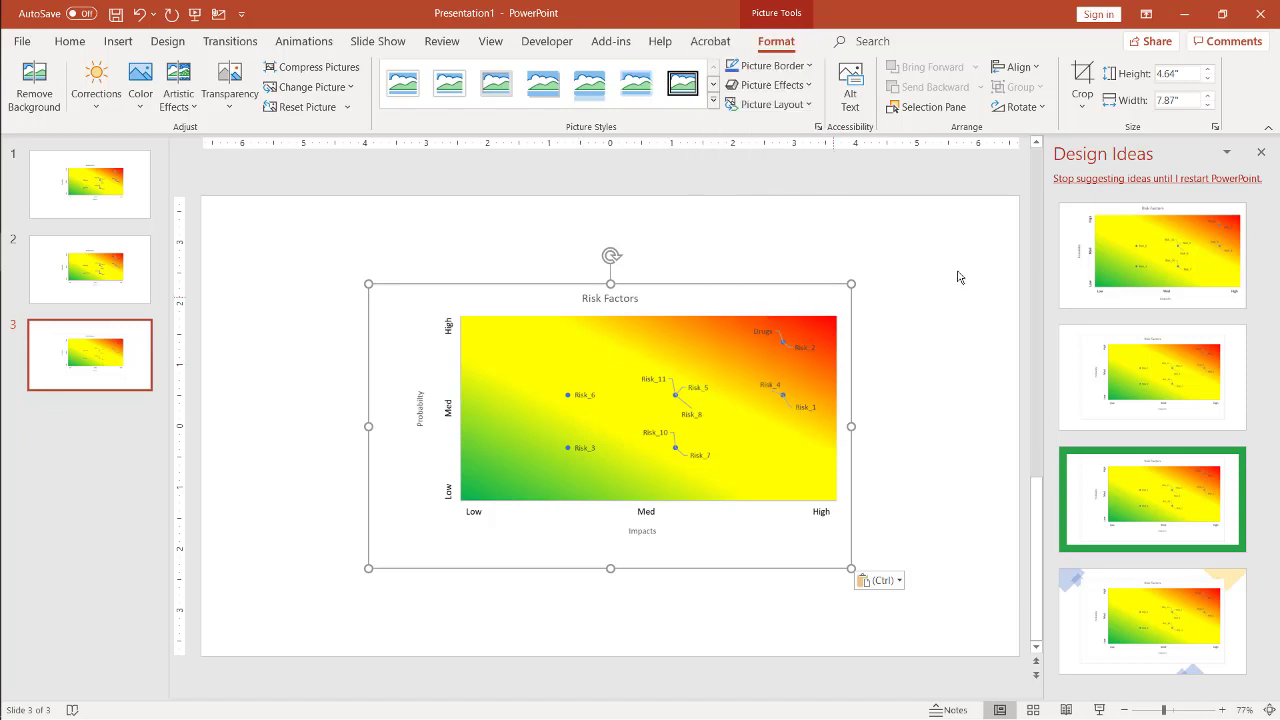
Dismiss Design Ideas and nudge the Risk Factors picture slightly up and right
click(1261, 152)
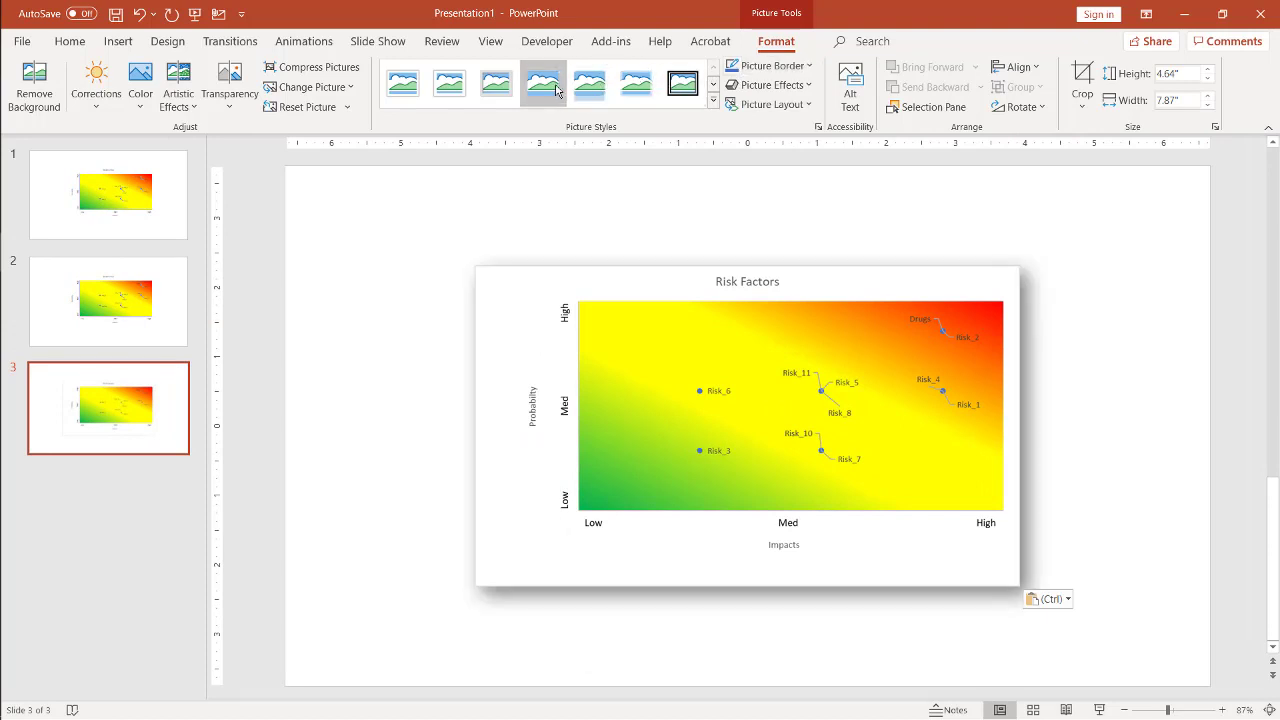
drag(663, 349, 693, 354)
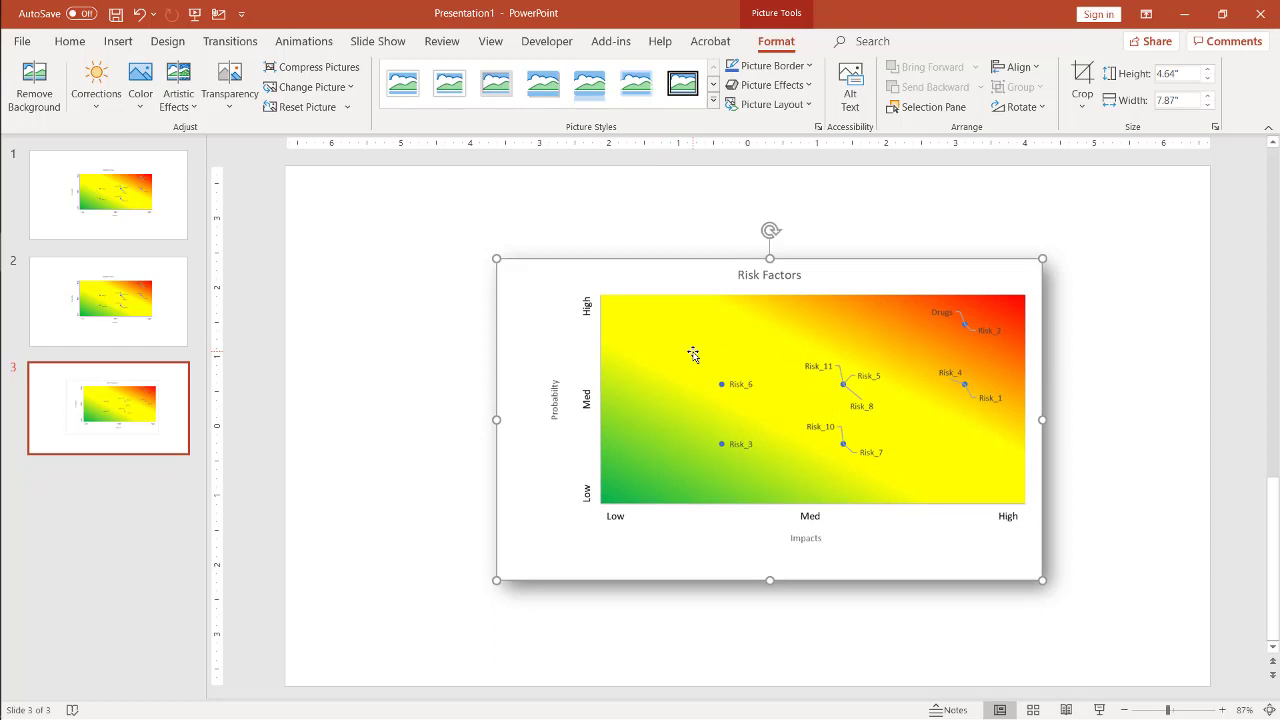